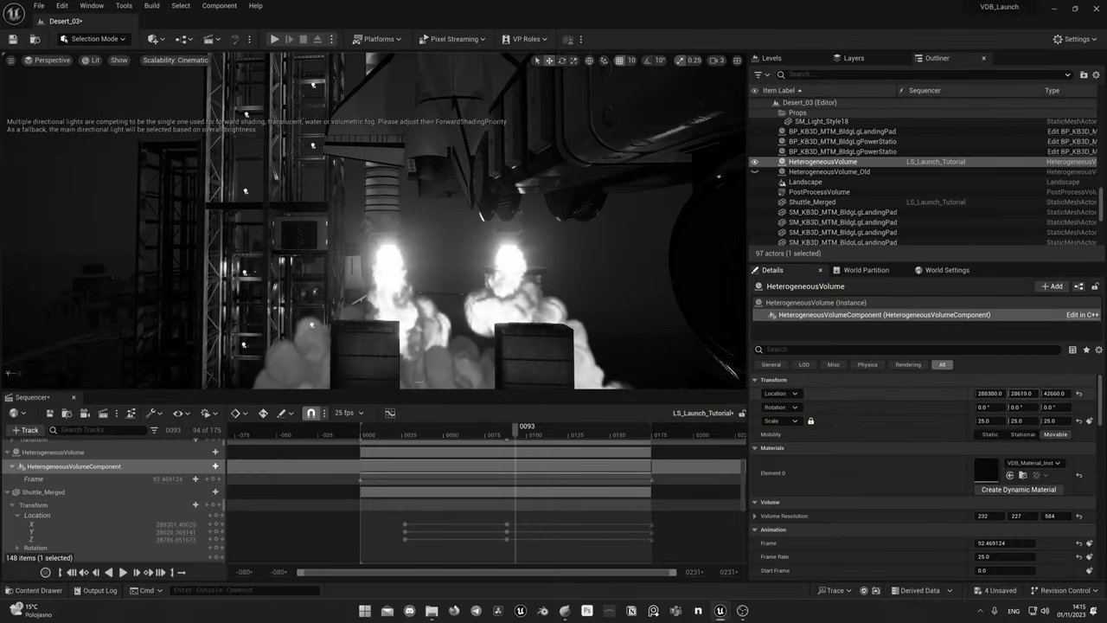
click(375, 437)
click(708, 433)
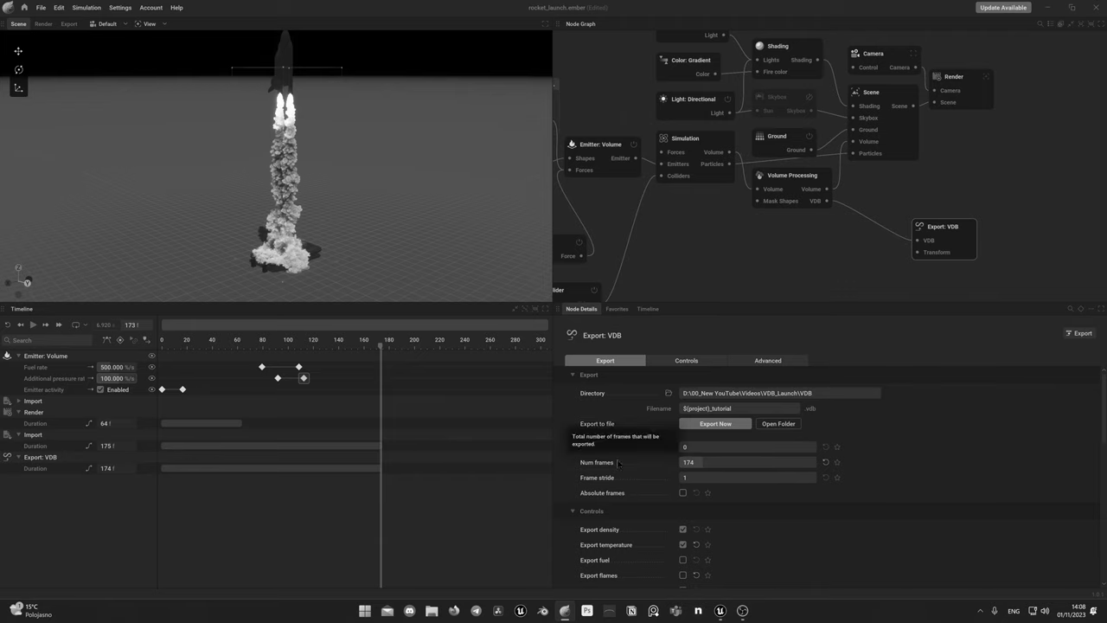
click(668, 392)
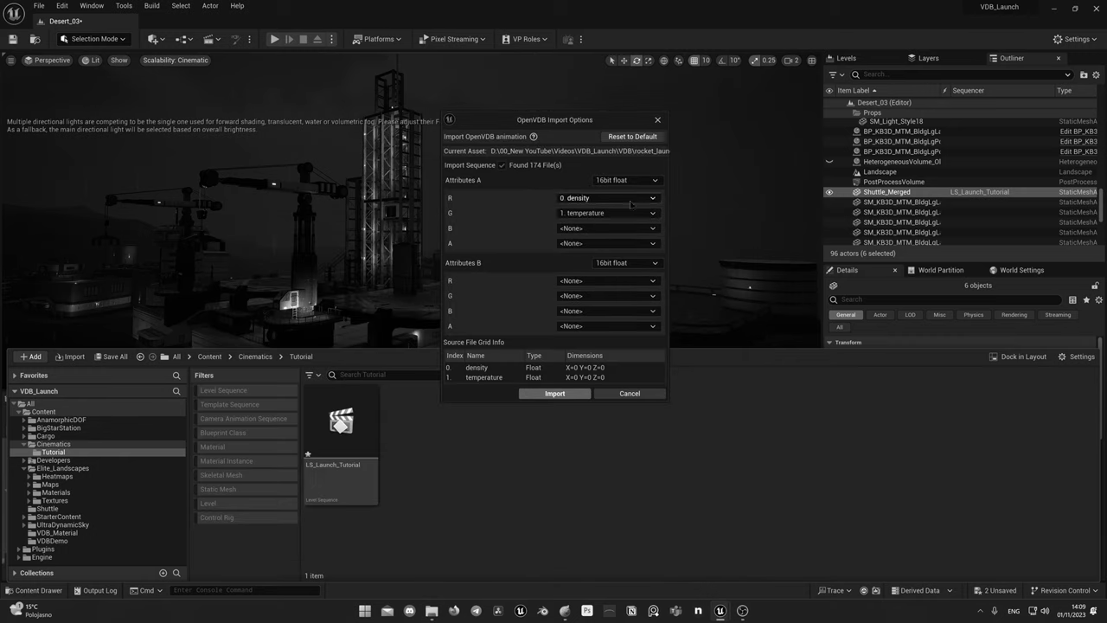
key(Return)
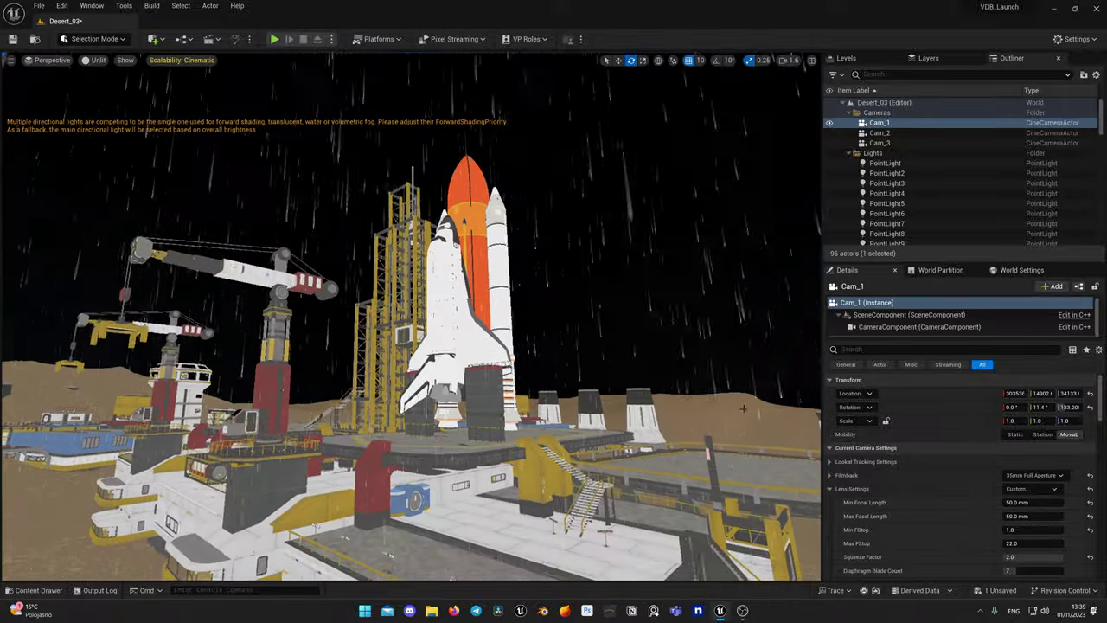
Step: Switch the viewport to lit shading and open the LS_Launch_Tutorial level sequence from the Cinematics/Tutorial folder
key(alt+4)
right_drag(742, 409, 683, 409)
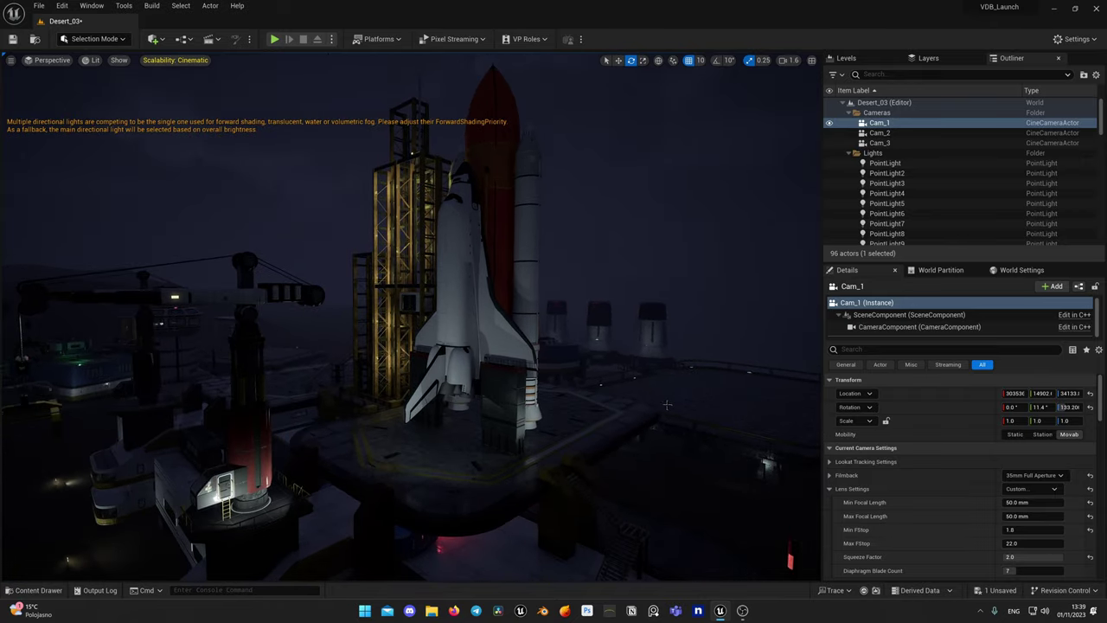
key(ctrl+space)
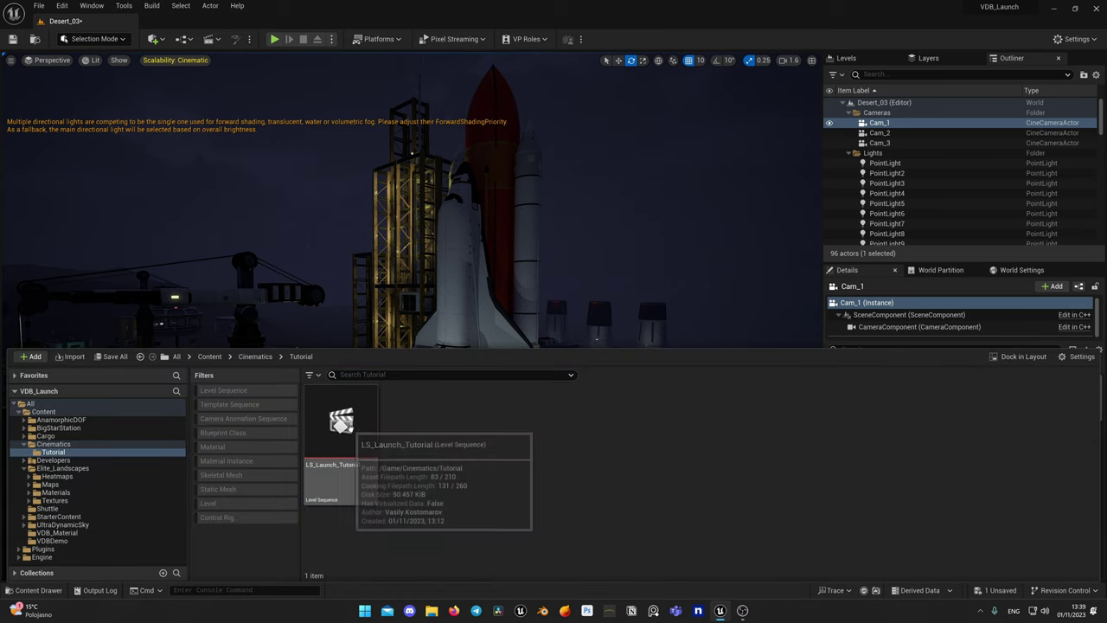
double_click(341, 428)
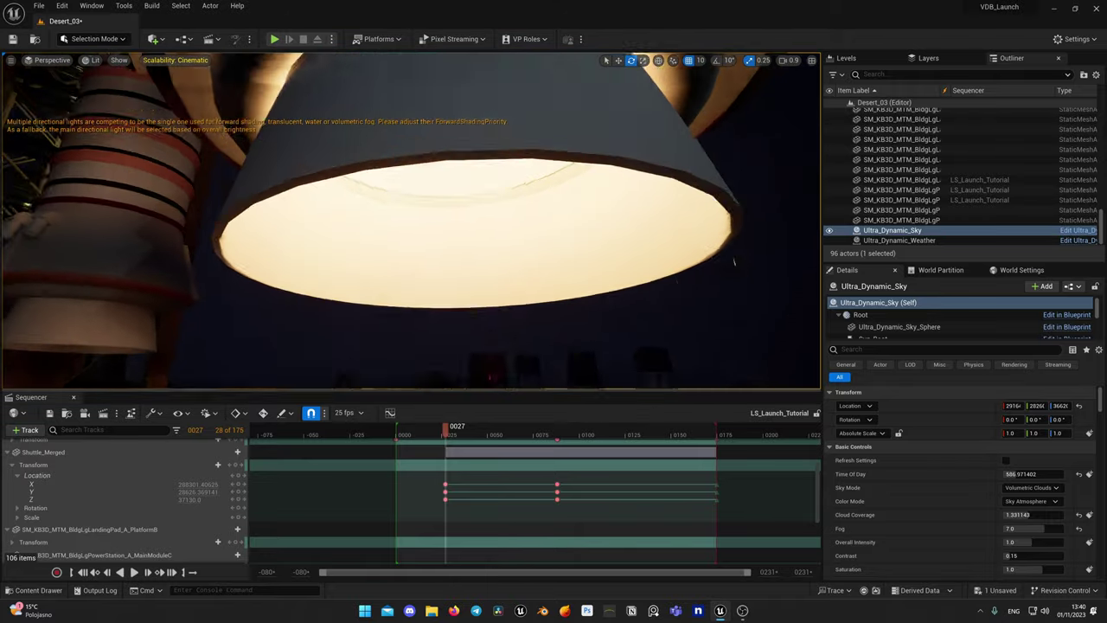
Step: Examine the emissive Sphere and Sphere2 meshes inside the shuttle's booster nozzles in unlit shading, selecting each one
right_drag(571, 277, 570, 190)
click(437, 203)
key(alt+3)
scroll(432, 220, down, 4)
scroll(432, 221, up, 2)
right_drag(432, 220, 380, 190)
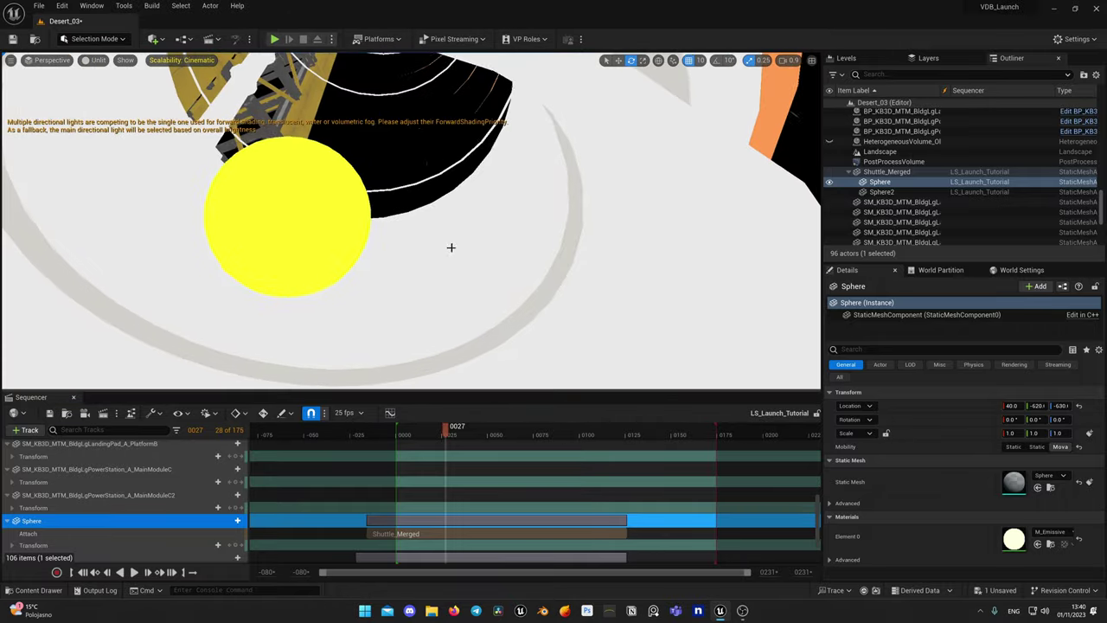
click(356, 254)
right_drag(356, 255, 263, 346)
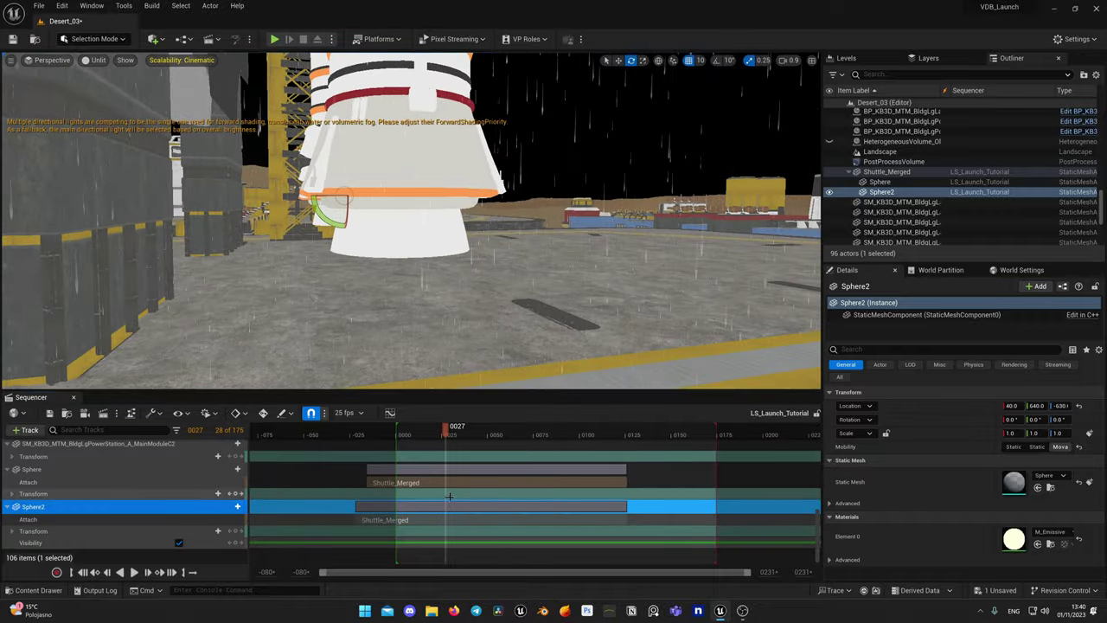
Step: Attach Sphere to the existing Shuttle_Merged binding in the sequence and extend the attach section's start to before frame 0
click(35, 470)
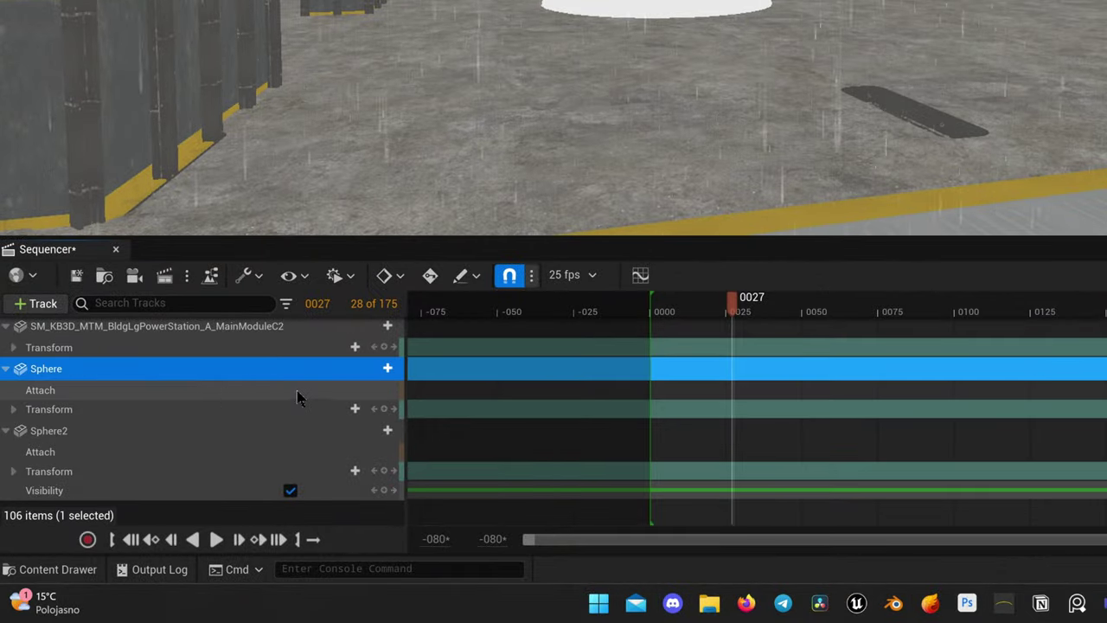
click(387, 369)
mouse_move(431, 178)
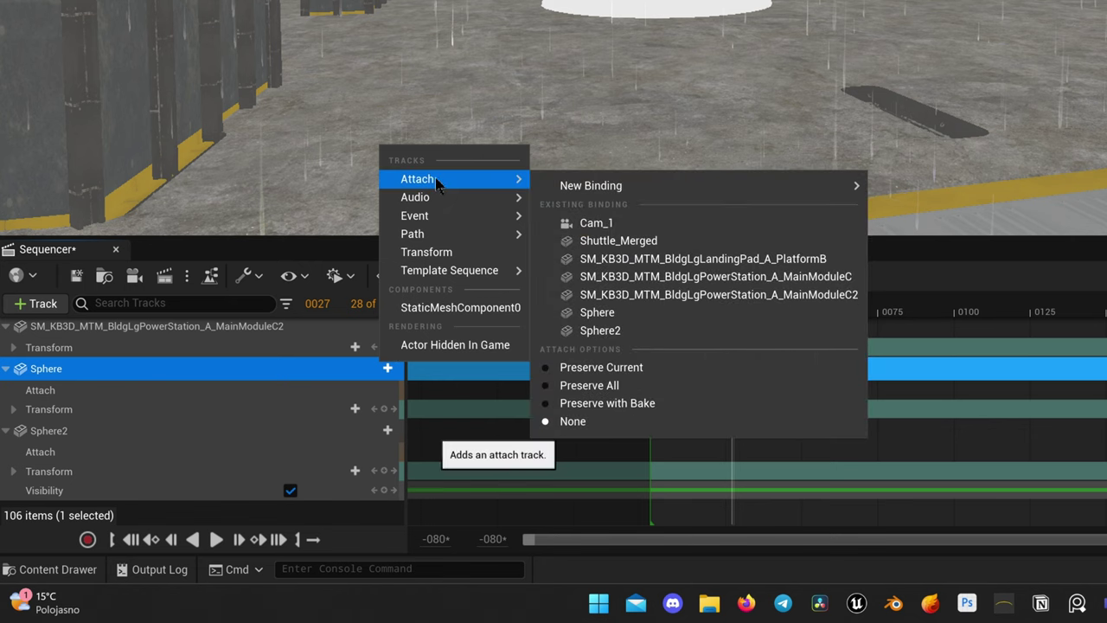
click(649, 244)
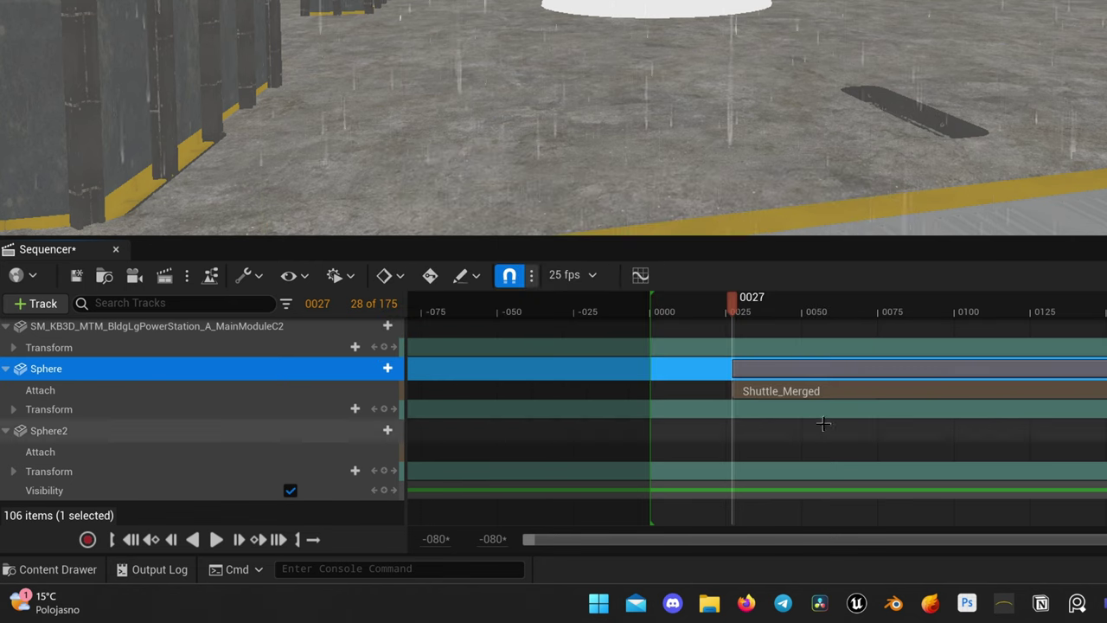
drag(735, 391, 617, 391)
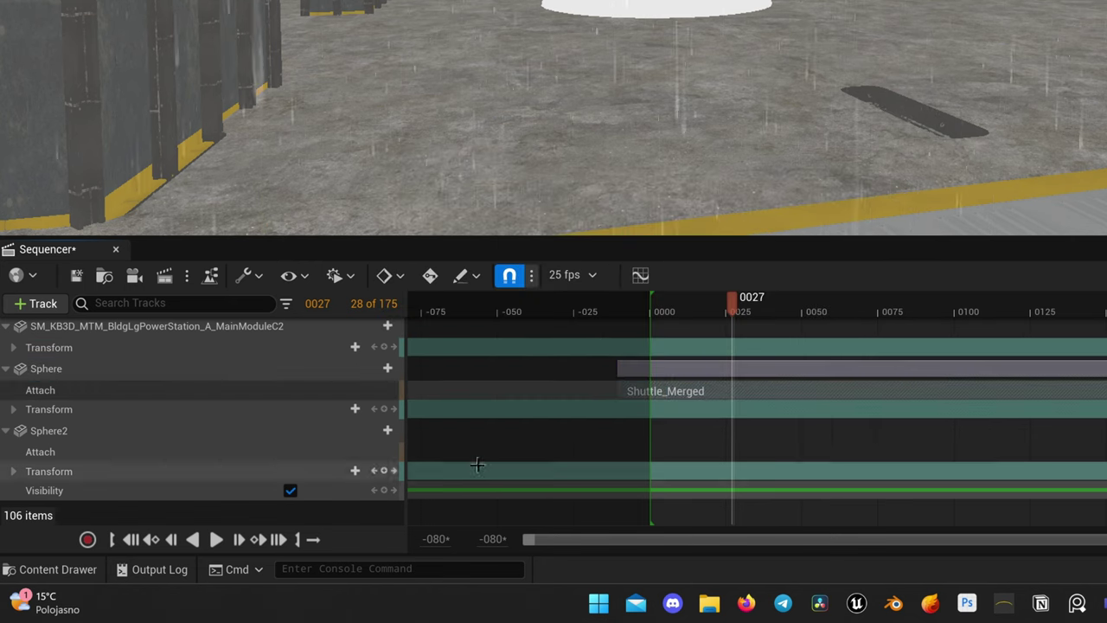
Step: Attach Sphere2 to the existing Shuttle_Merged binding and extend its attach section's start to before frame 0
click(136, 432)
click(388, 430)
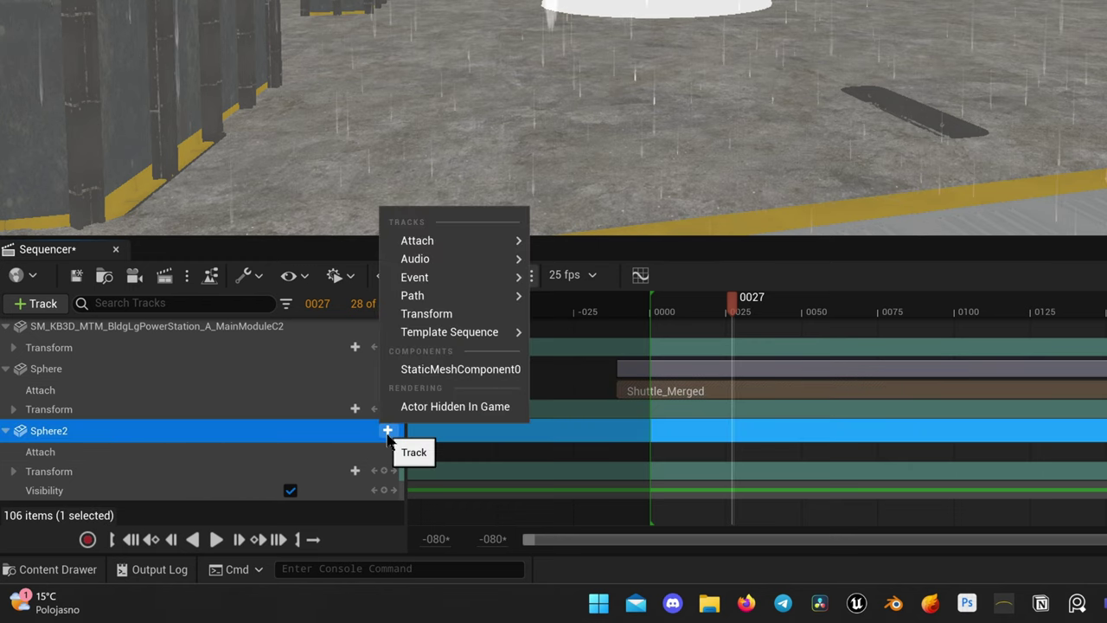
mouse_move(419, 243)
click(656, 304)
drag(735, 454, 617, 453)
drag(484, 437, 541, 438)
Step: Bake the Shuttle_Merged transform from frame 0000 to 0175 with the All Frames key setting and a frame increment of 1
right_drag(519, 302, 484, 173)
key(w)
right_drag(411, 173, 410, 129)
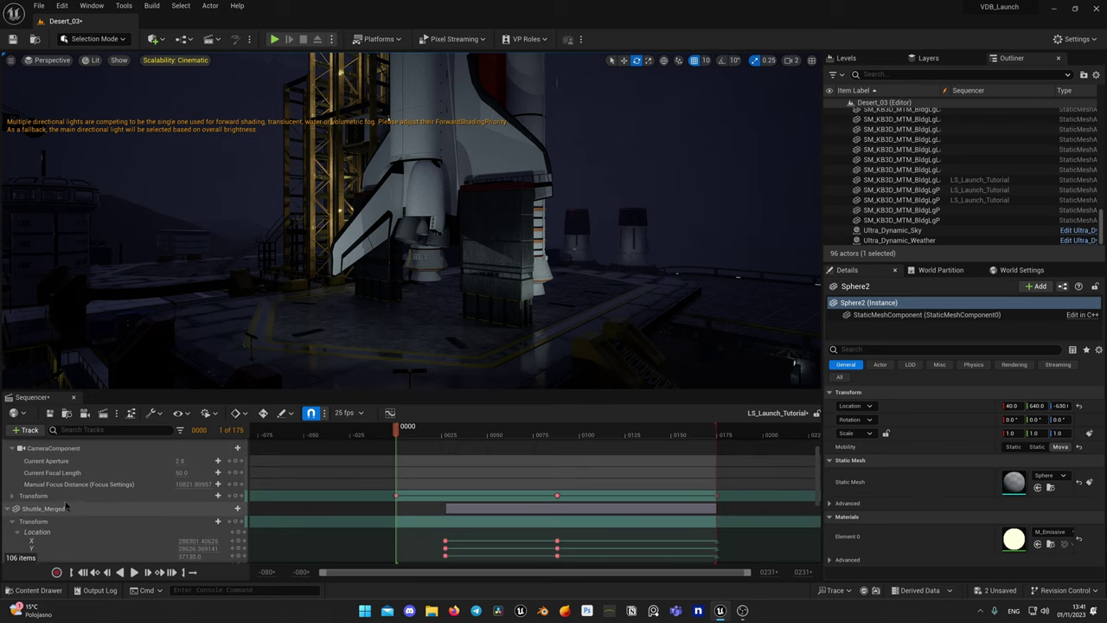
click(66, 508)
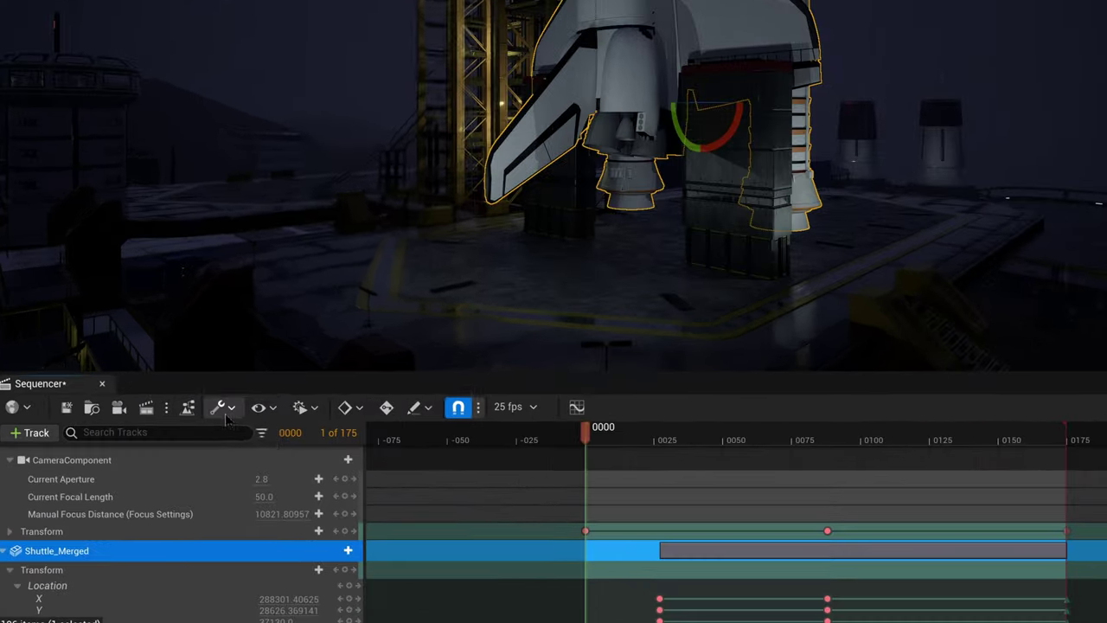
click(154, 413)
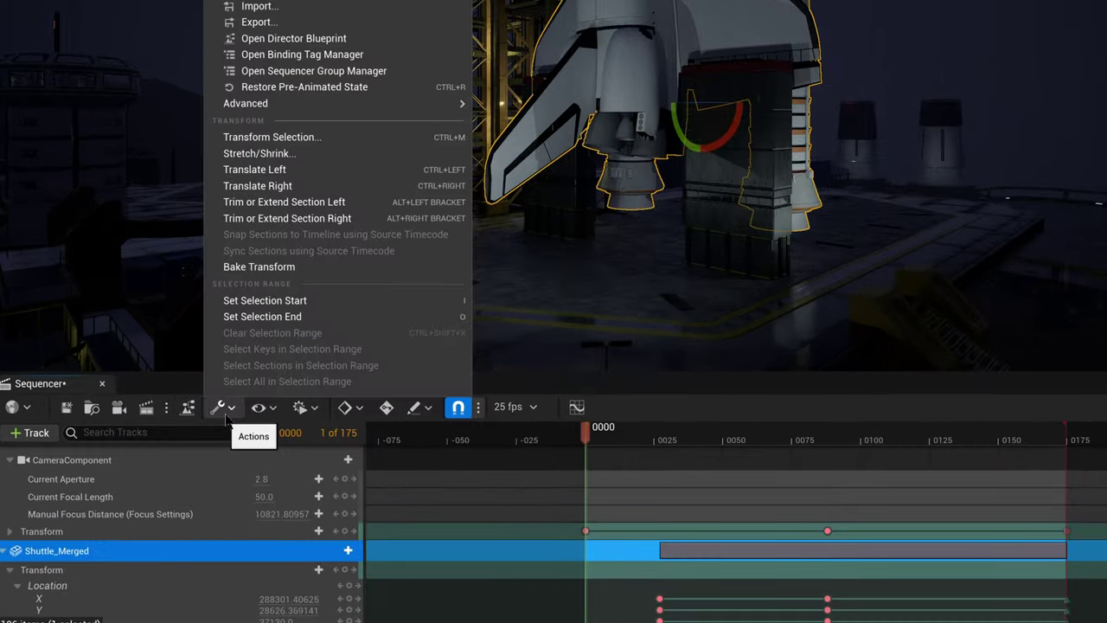
click(266, 269)
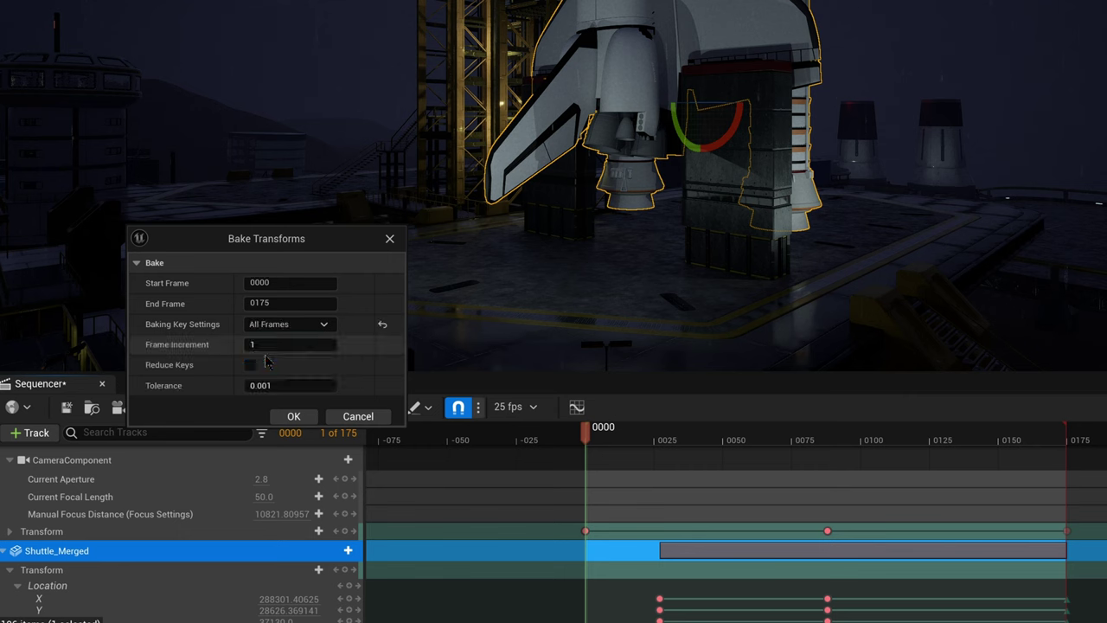
click(302, 422)
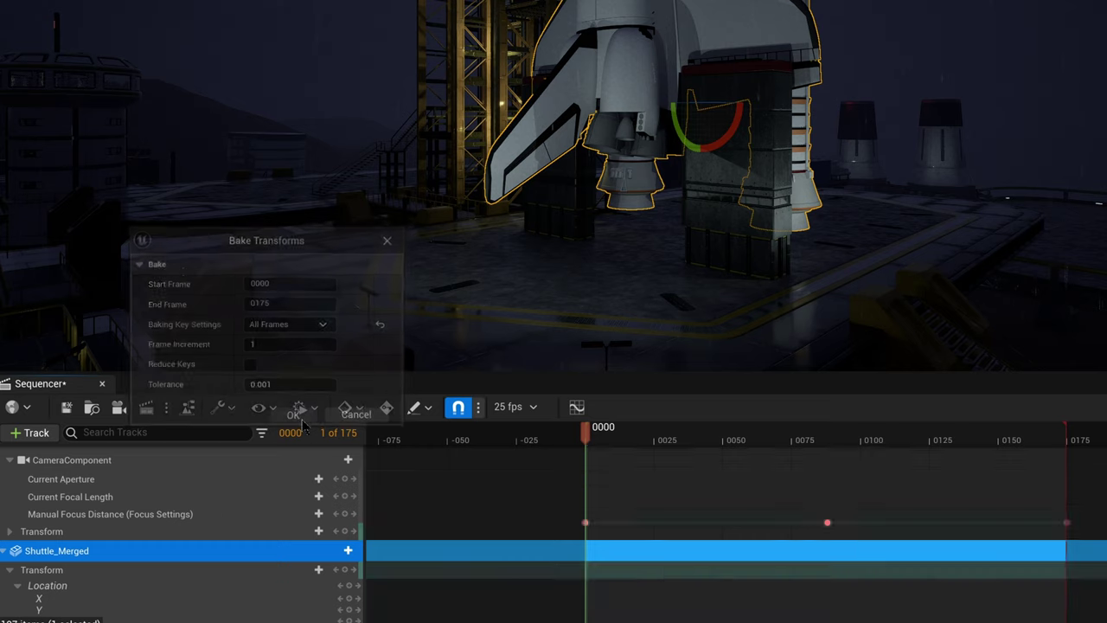
Step: Inspect the baked per-frame Transform keys of Shuttle_Merged and open the options of its original Transform section
scroll(487, 525, down, 3)
scroll(487, 524, down, 1)
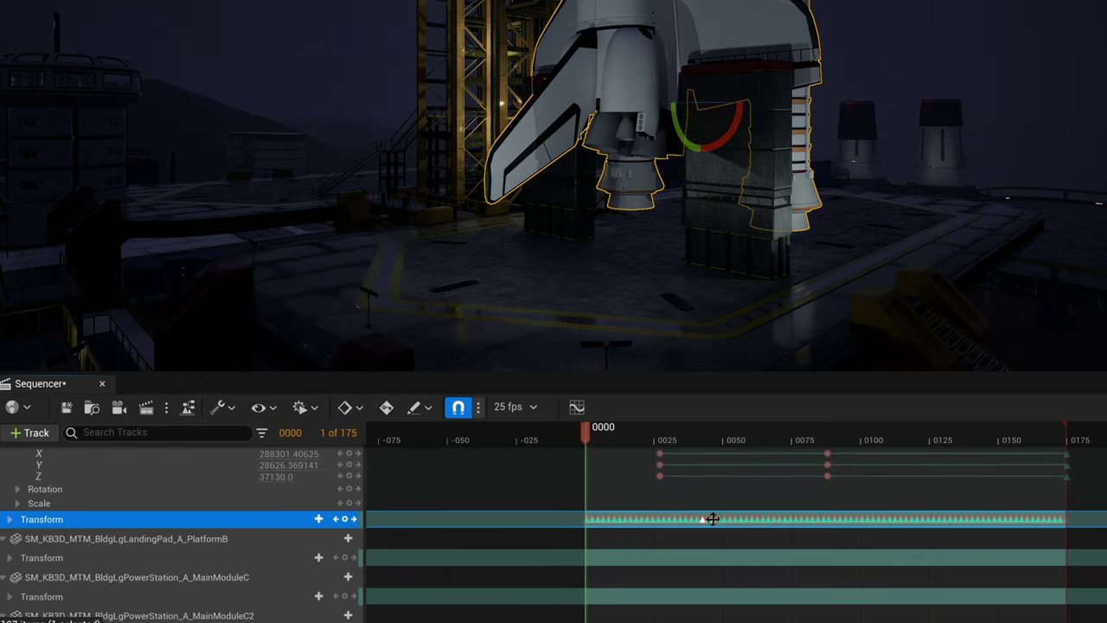
scroll(263, 529, up, 1)
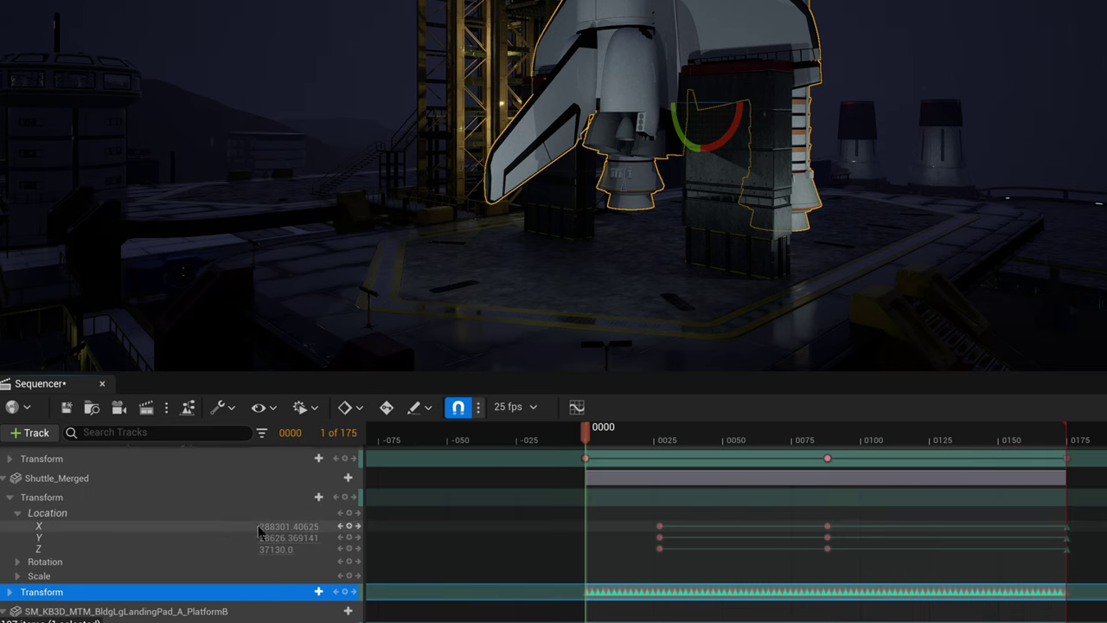
click(129, 497)
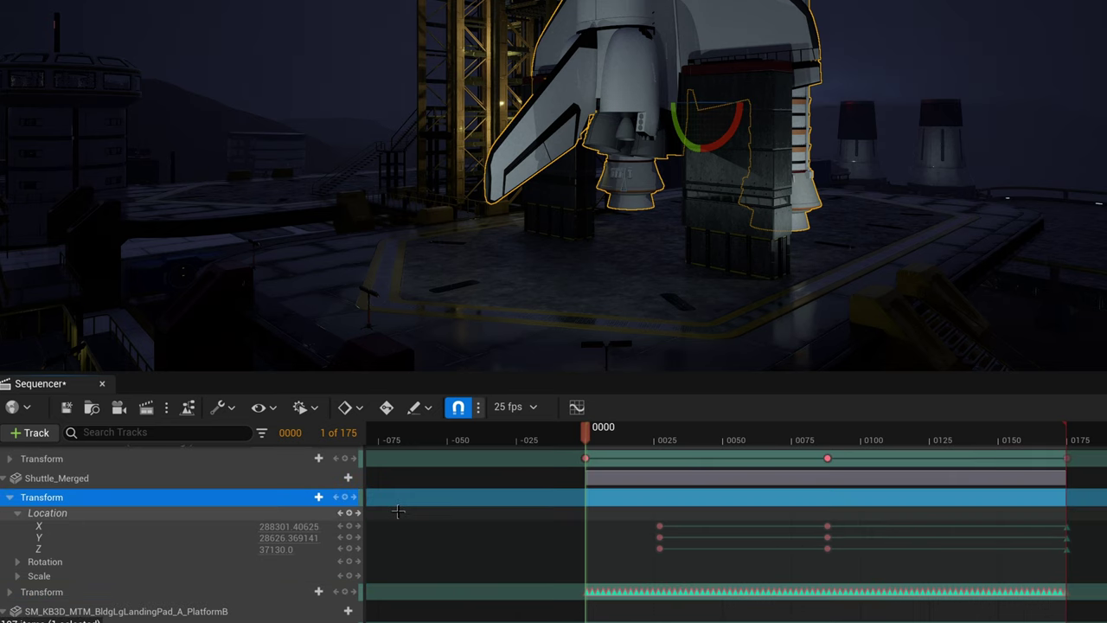
right_click(637, 498)
mouse_move(713, 88)
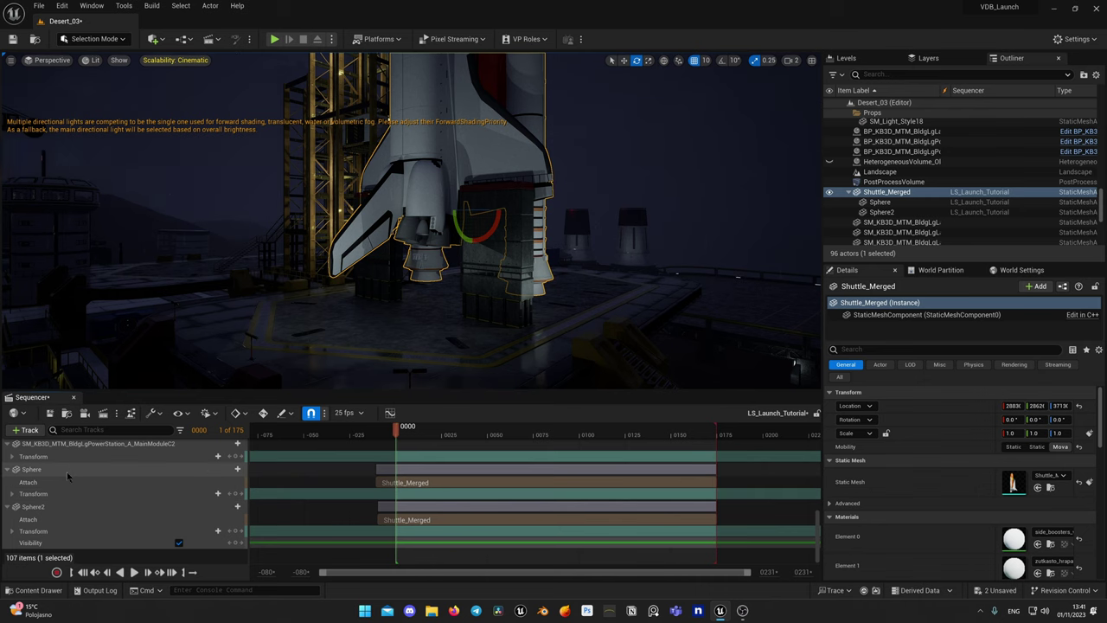
Step: Bake the transforms of Sphere and Sphere2 together from frame 0000 to 0175 with the All Frames key setting
click(66, 470)
ctrl+click(52, 508)
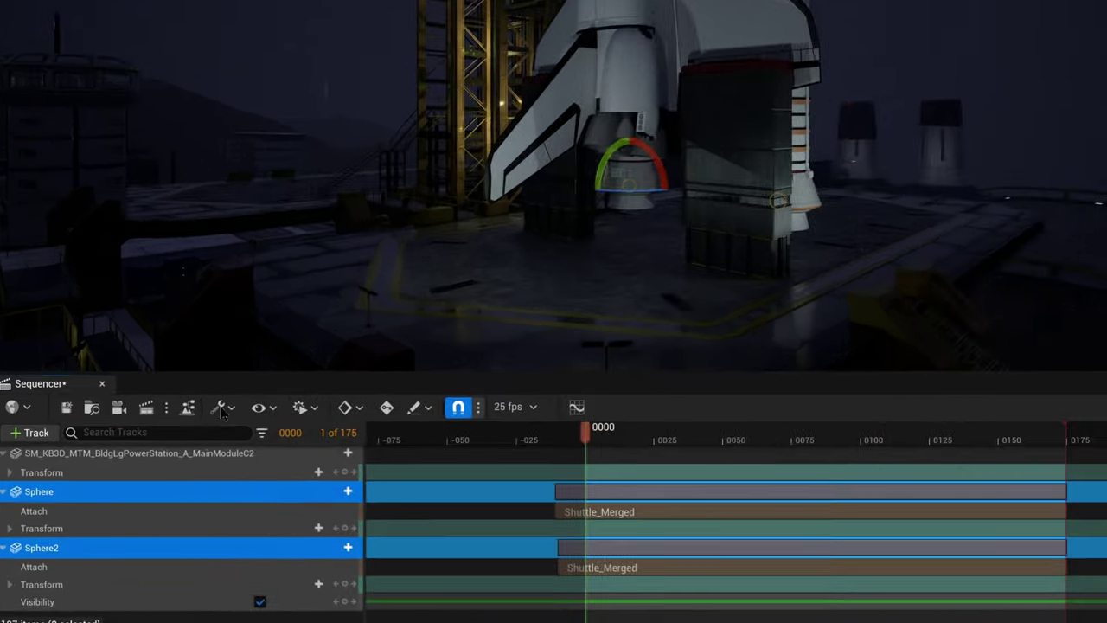
click(164, 411)
click(250, 268)
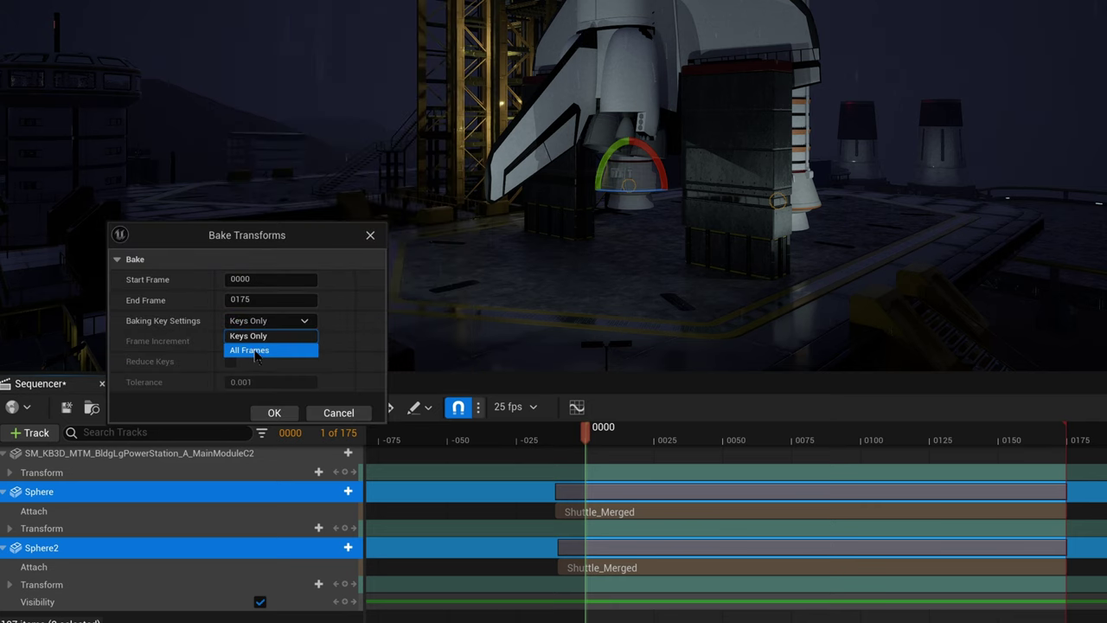
click(274, 414)
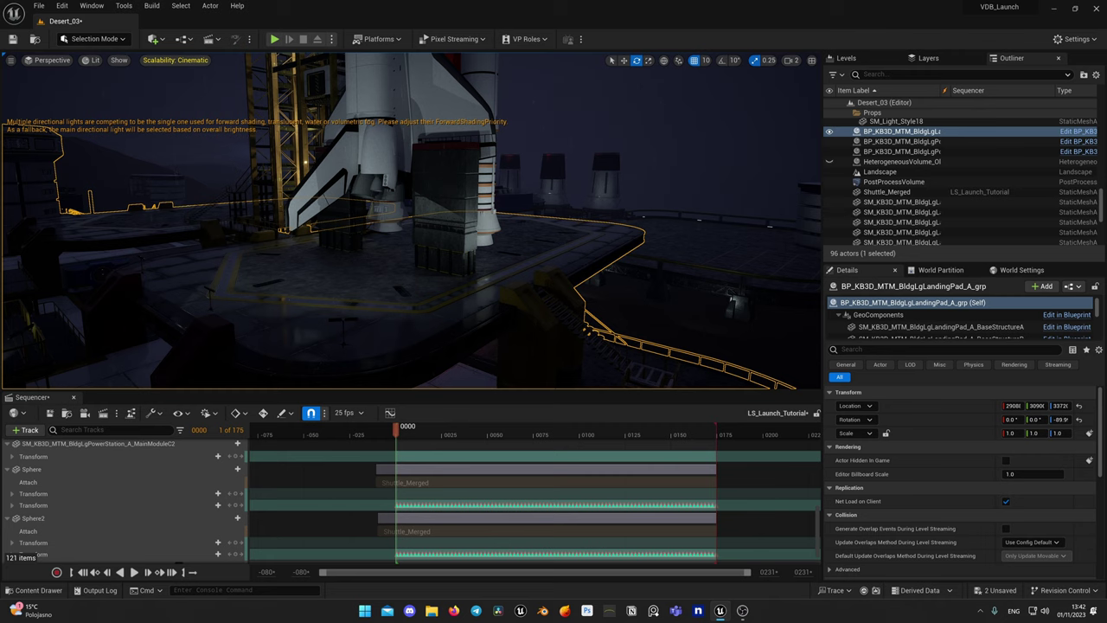
Step: Identify the two support blocks beneath the shuttle and delete the SM_KB3D_MTM_BldgLgPowerStation_A_MainModuleC track from the sequence
click(444, 180)
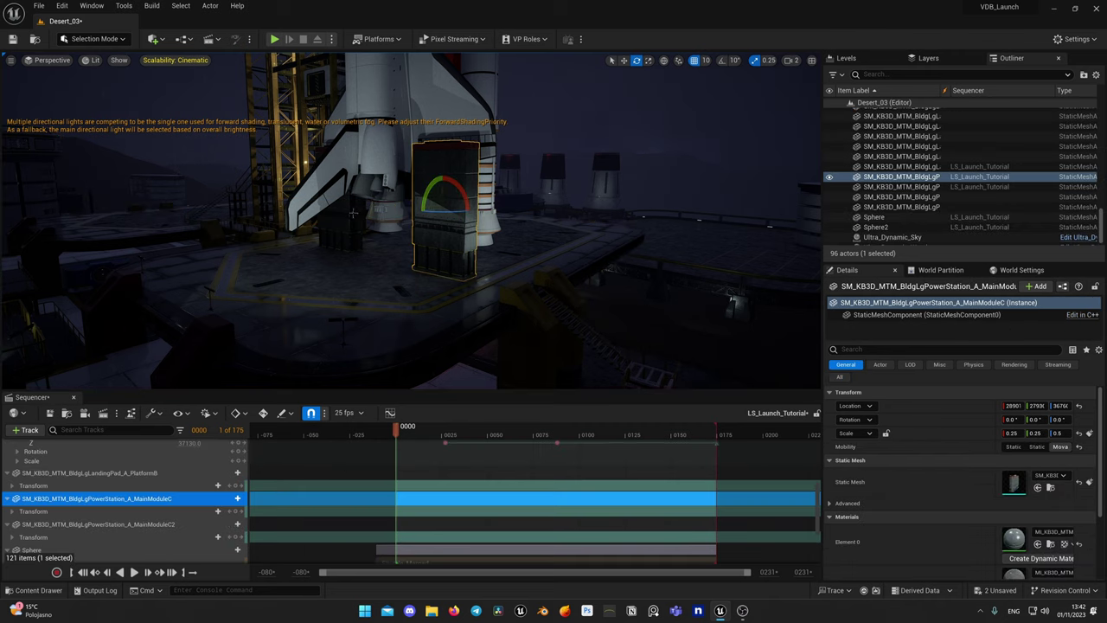
click(342, 212)
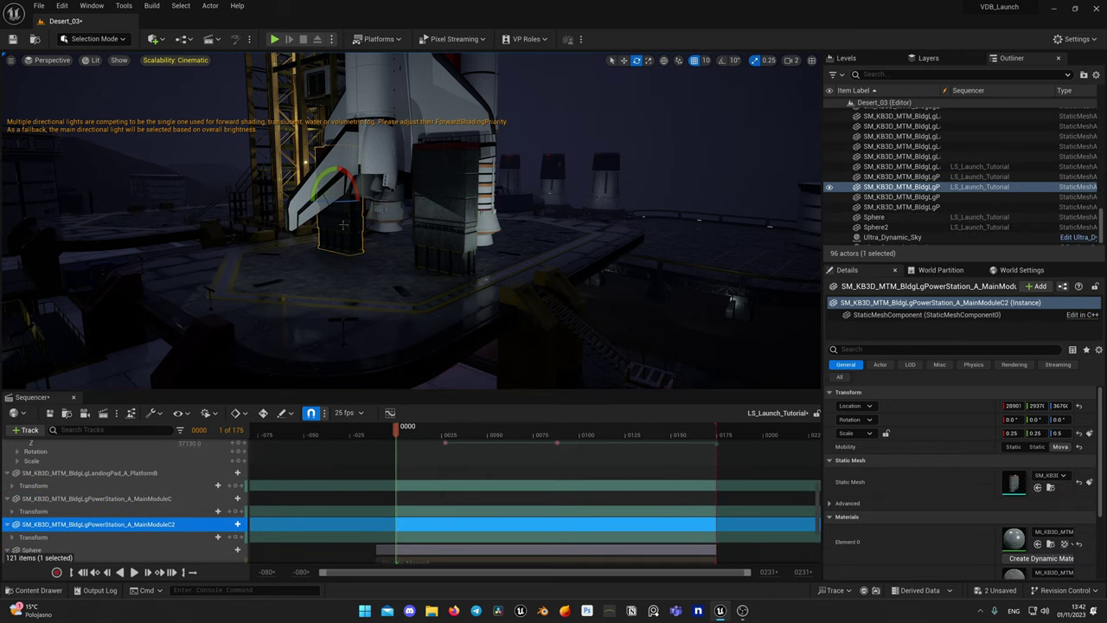
click(452, 232)
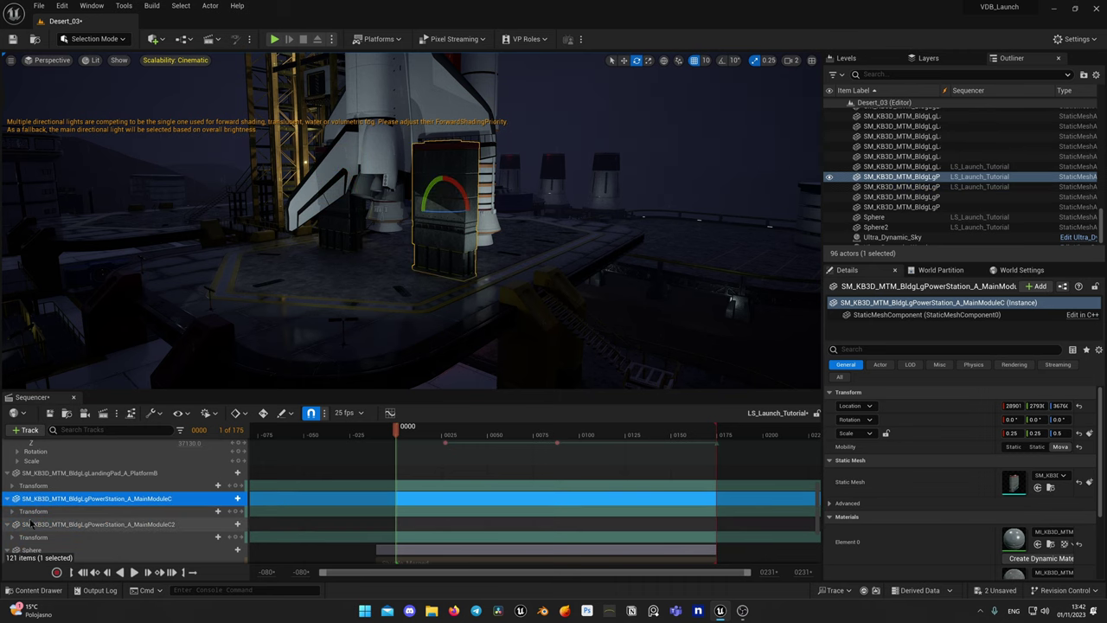
click(86, 524)
click(90, 502)
key(Delete)
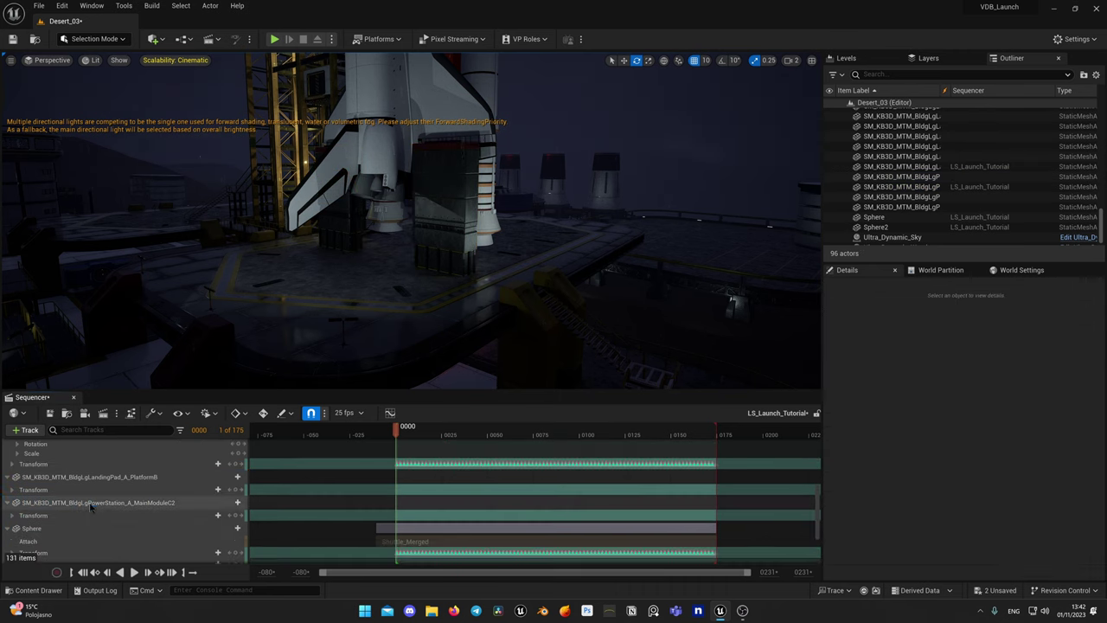
Step: Add the front support block, SM_KB3D_MTM_BldgLgPowerStation_A_MainModuleC, back to the sequence as an actor track
click(445, 210)
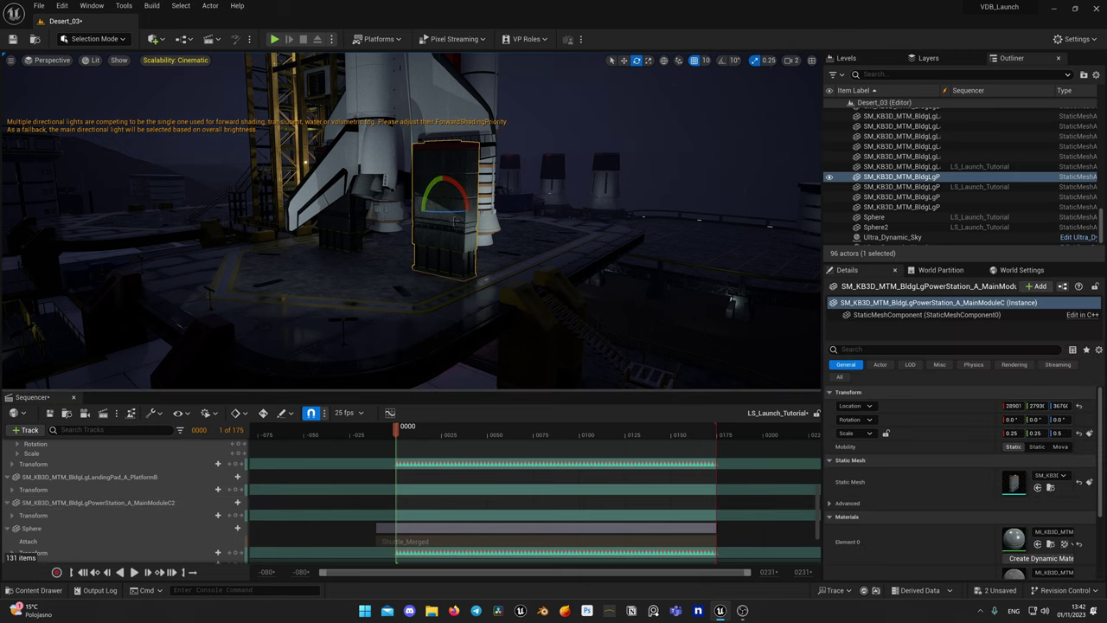
click(26, 430)
mouse_move(59, 251)
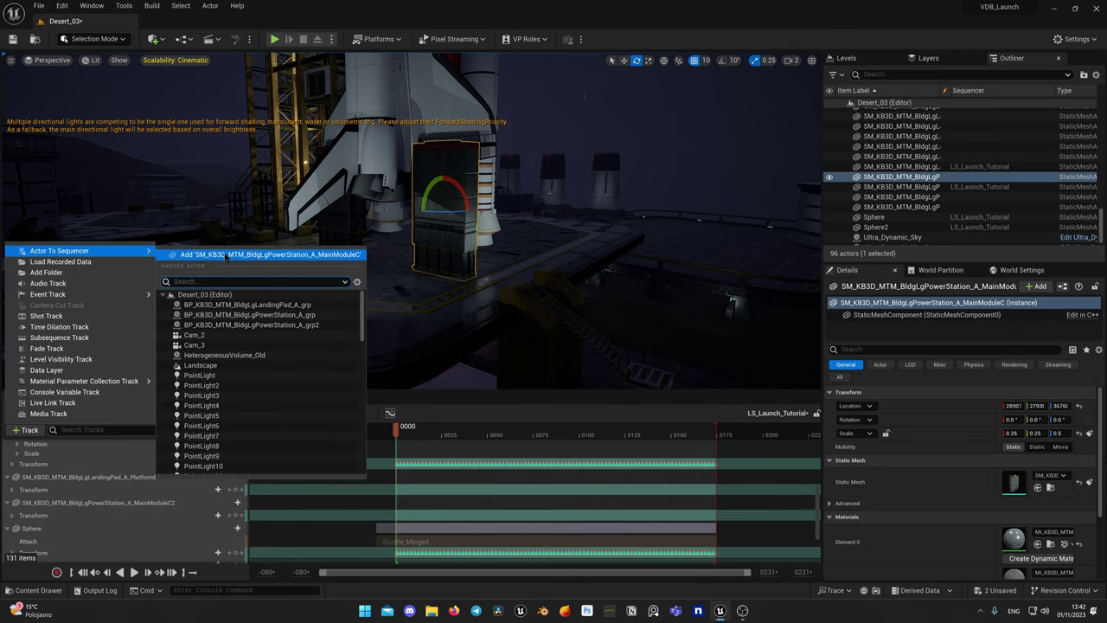
click(277, 254)
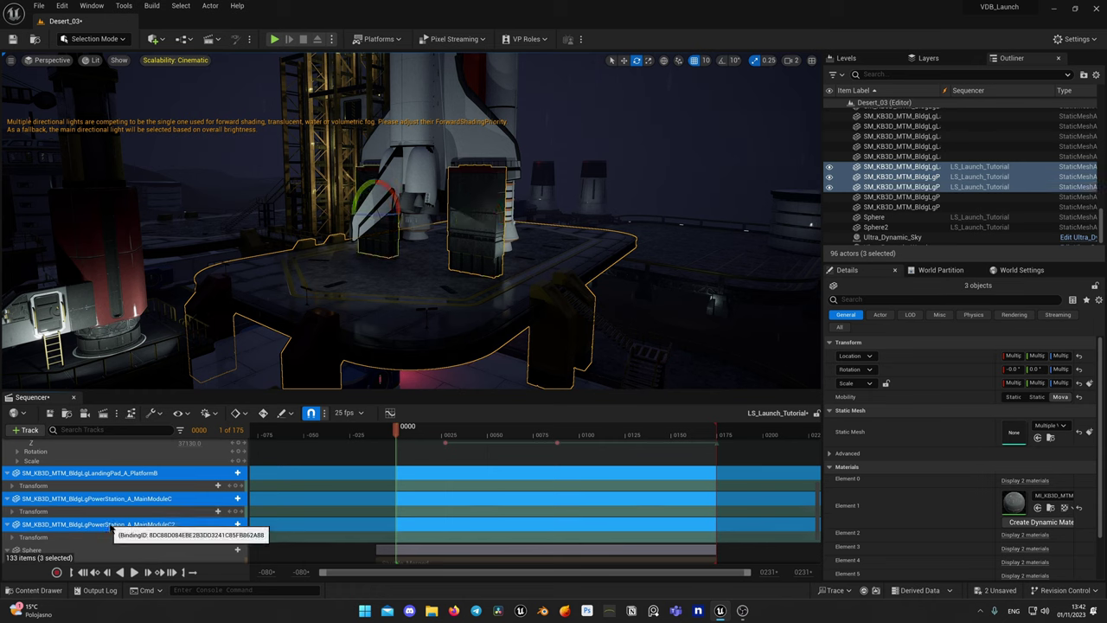
Step: Add the Sphere, Sphere2 and Shuttle_Merged tracks to the current selection of landing pad and support block tracks in the sequence
scroll(138, 532, down, 3)
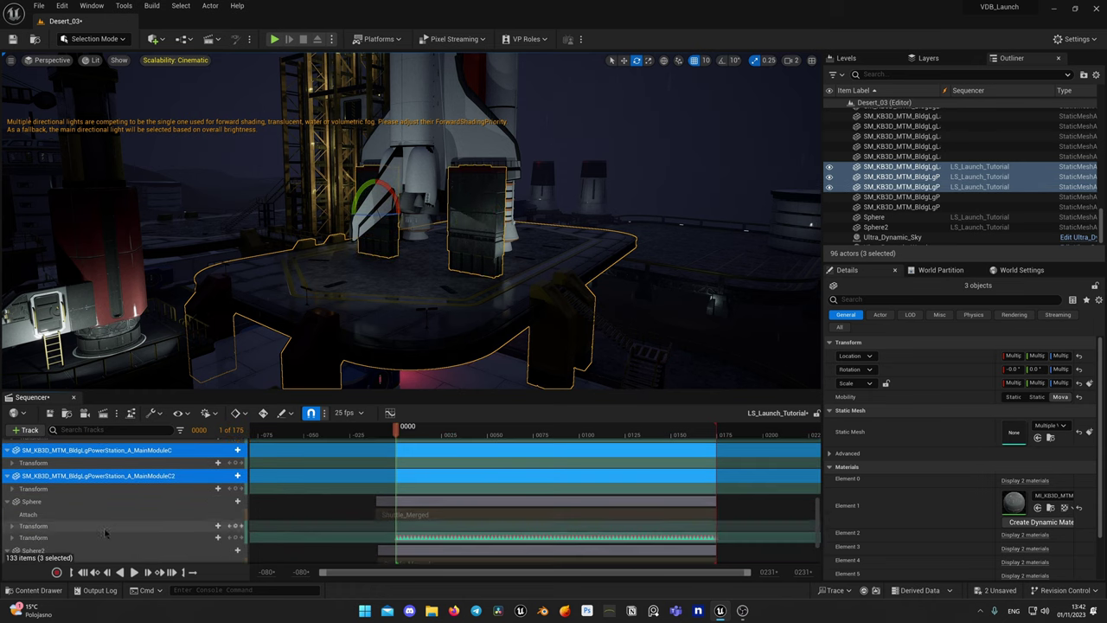
ctrl+click(71, 504)
scroll(93, 524, down, 1)
ctrl+click(69, 532)
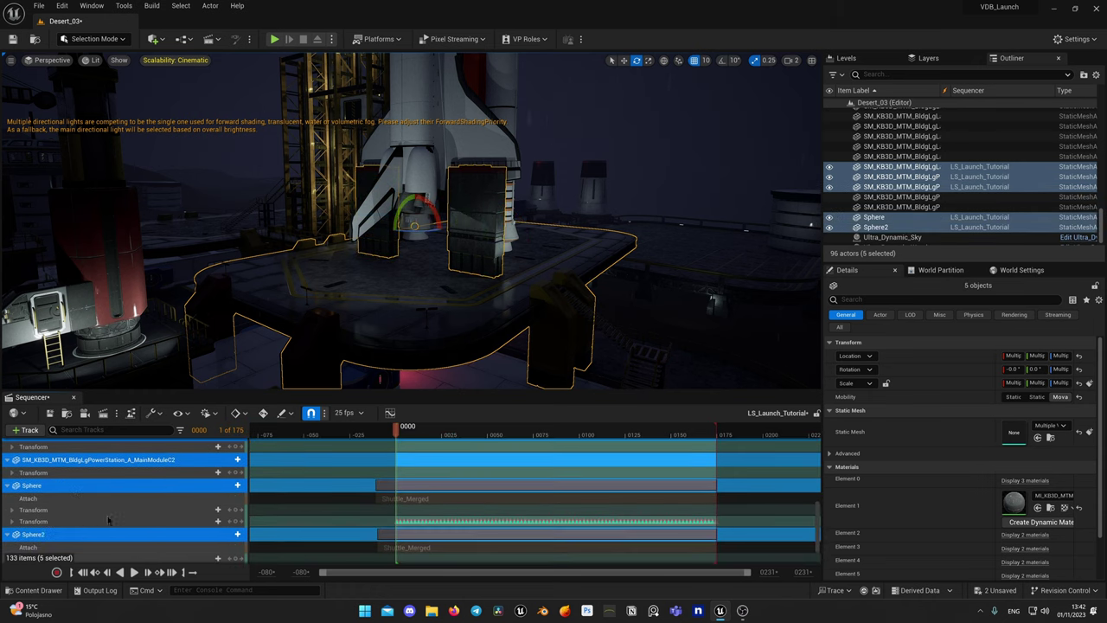
scroll(95, 512, up, 4)
scroll(92, 511, up, 5)
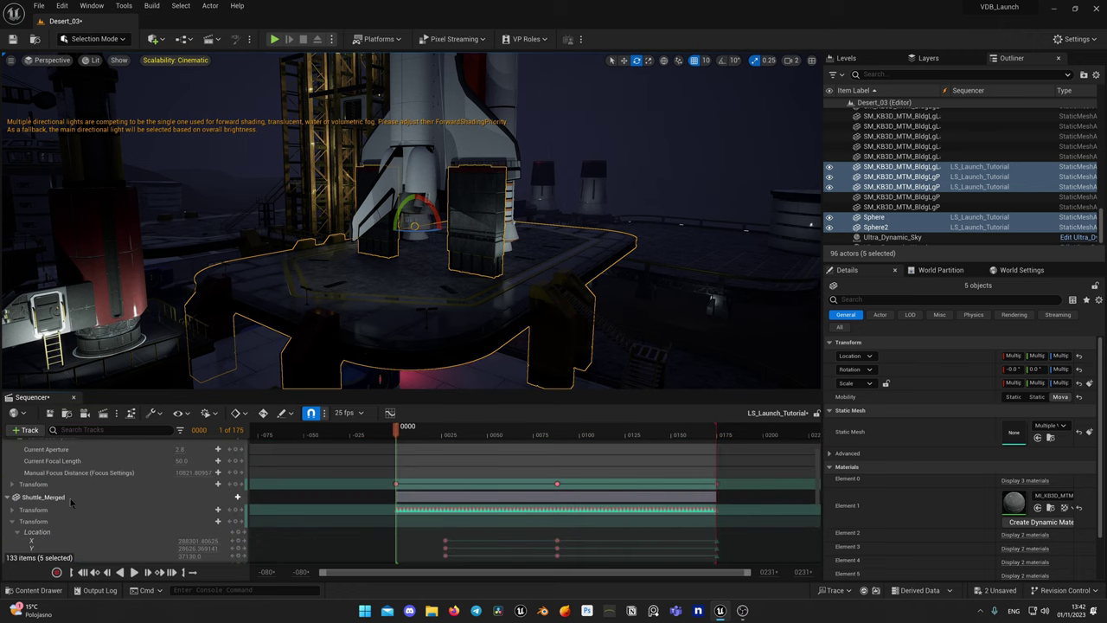
ctrl+click(121, 498)
scroll(127, 514, up, 4)
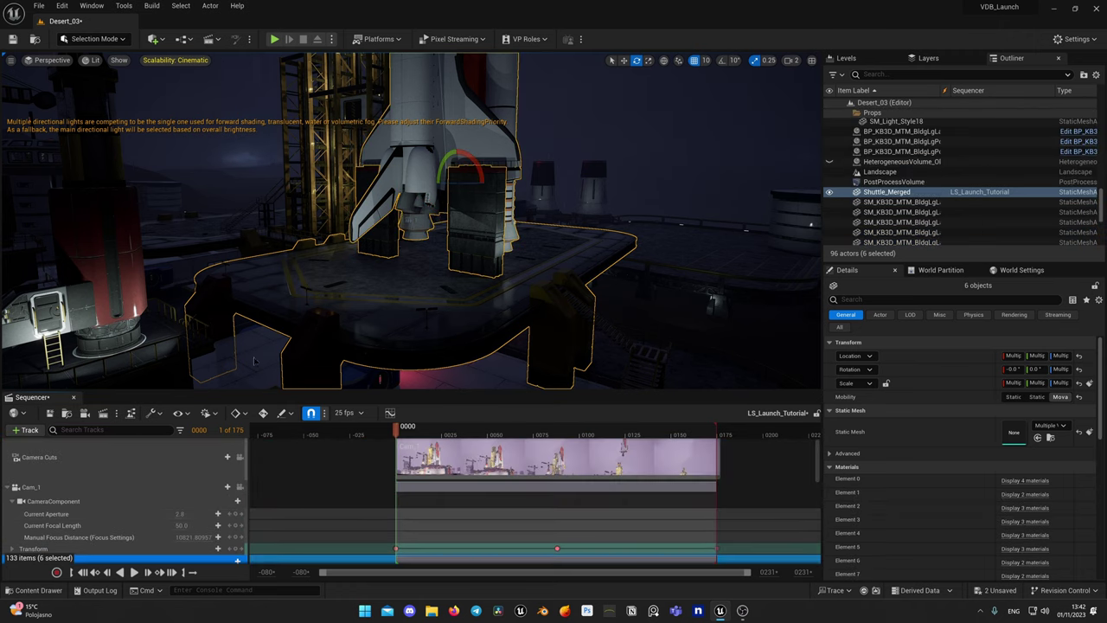
right_drag(416, 259, 403, 216)
right_drag(566, 234, 572, 179)
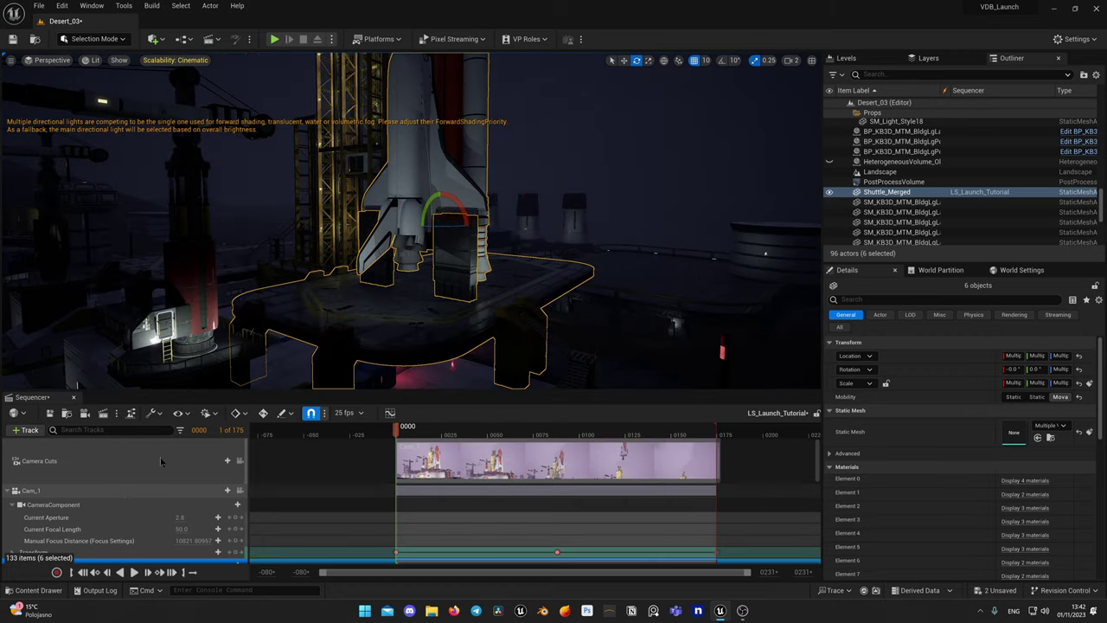
Step: Export the selected tracks as Shuttle_Launch_Tutorial.fbx in the 3D Models folder, using FBX 2019 compatibility with Collision disabled
click(156, 413)
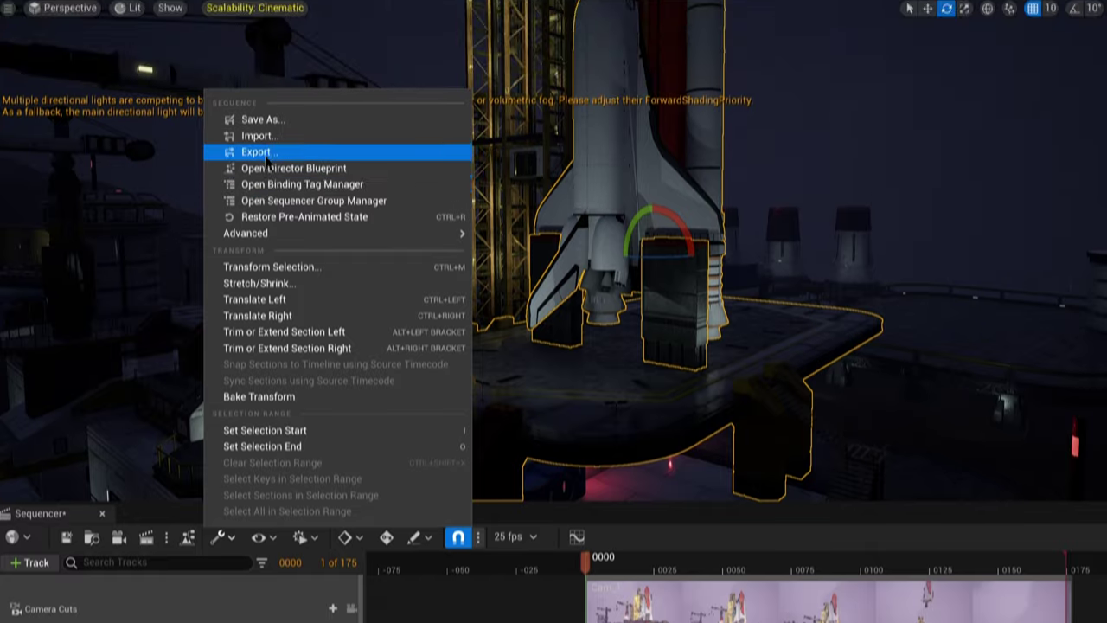
click(259, 21)
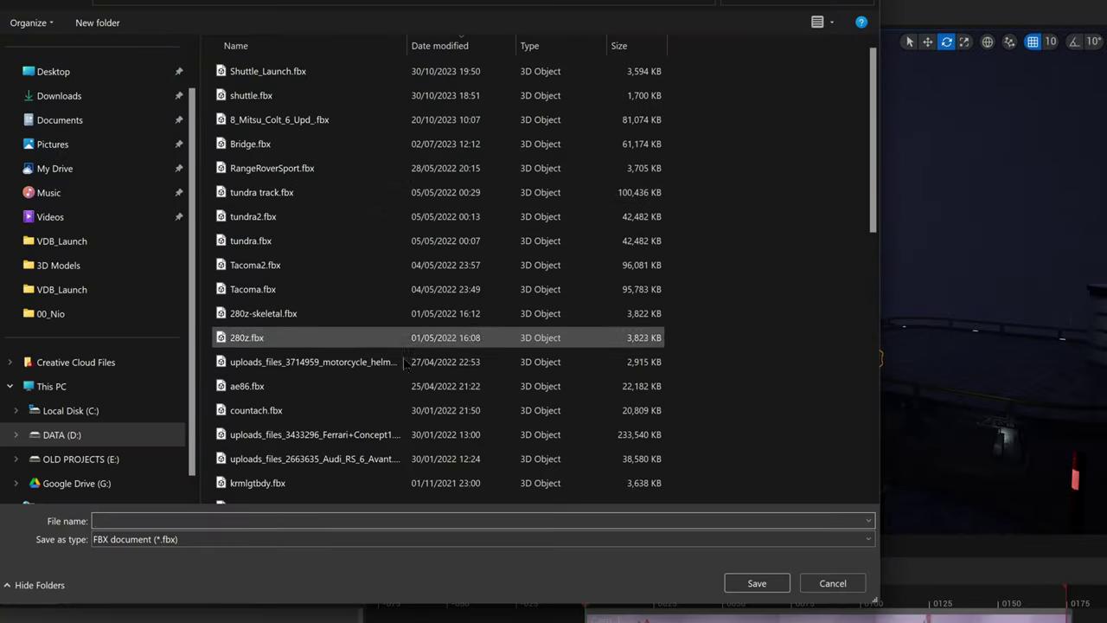
click(288, 74)
click(144, 517)
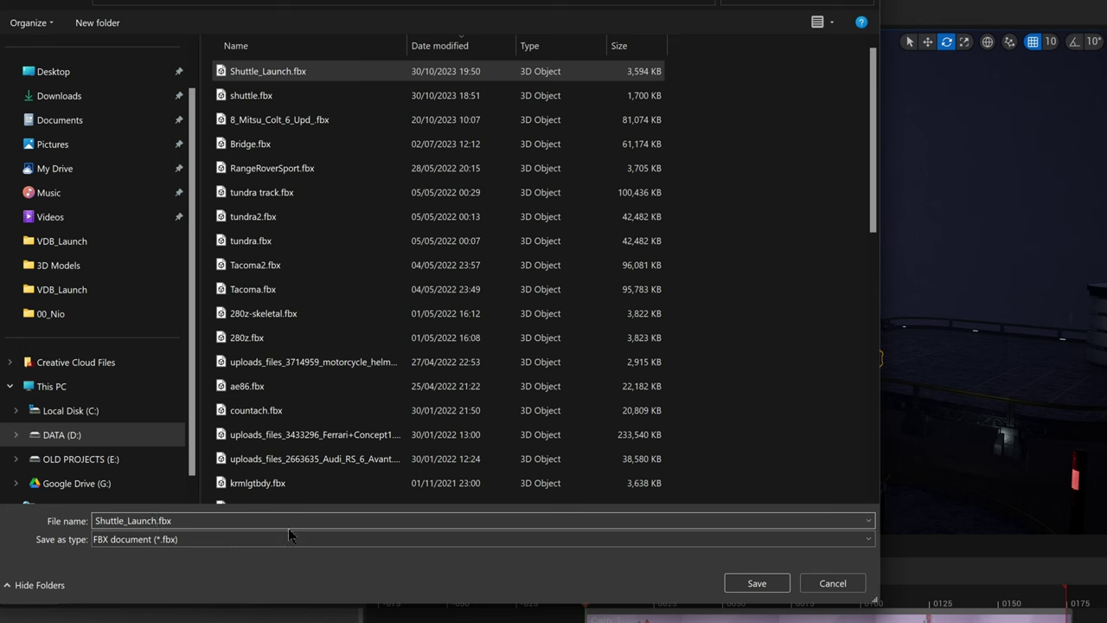
text(_Tu)
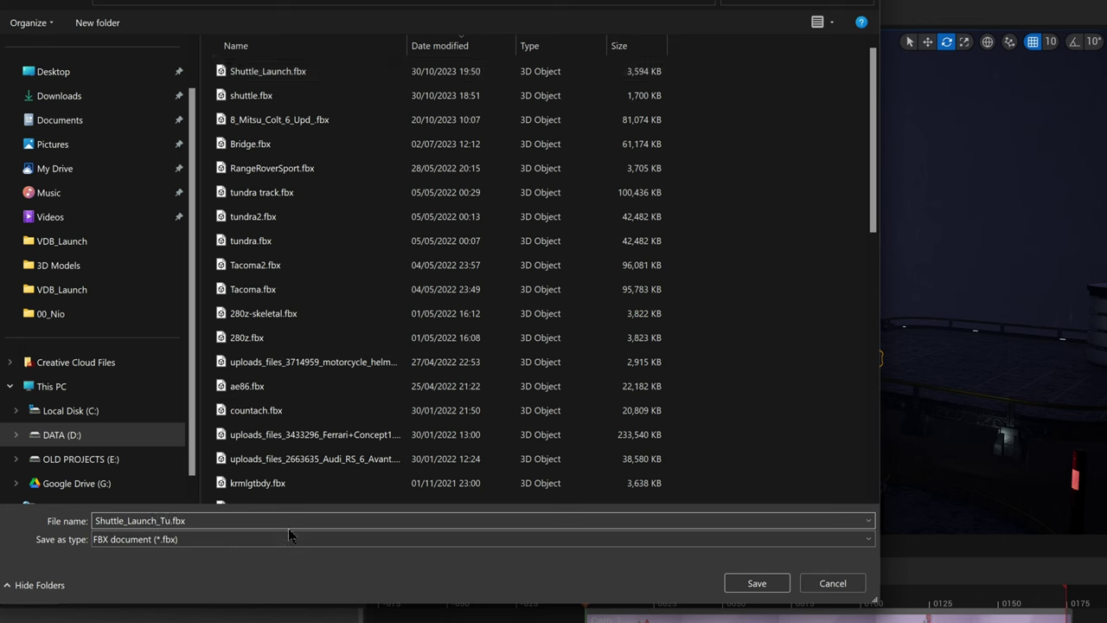
text(torial)
click(754, 583)
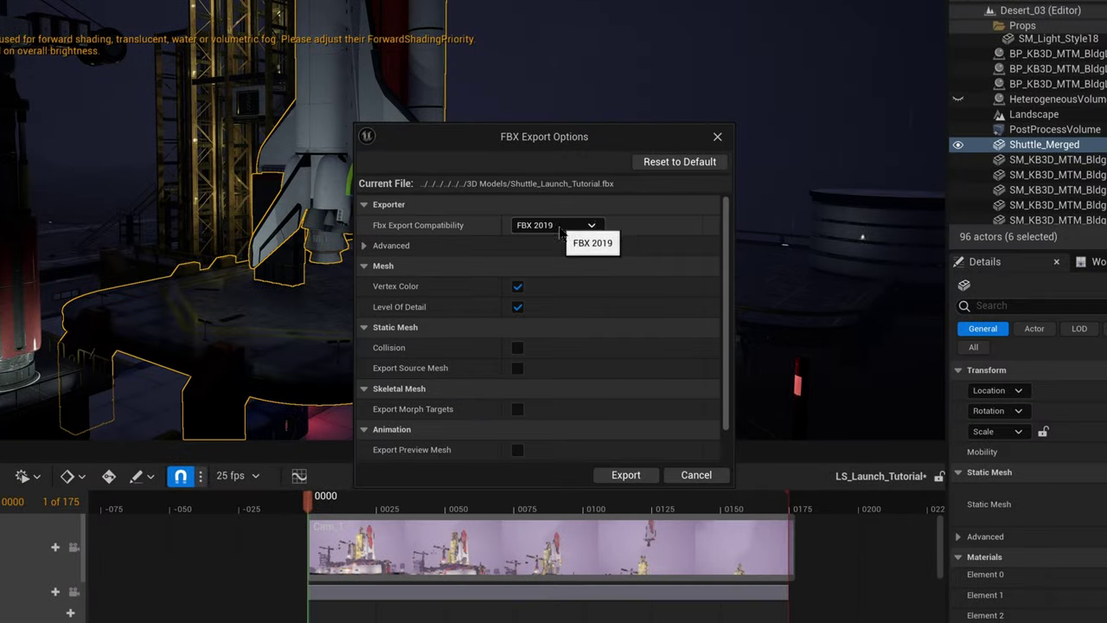
scroll(561, 333, down, 2)
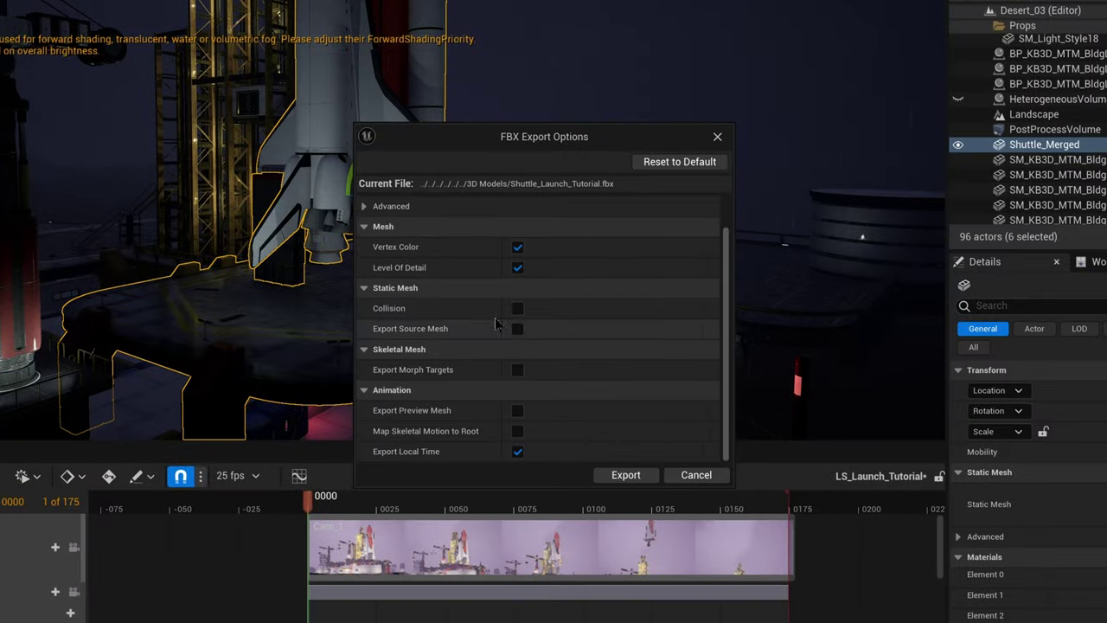
click(518, 309)
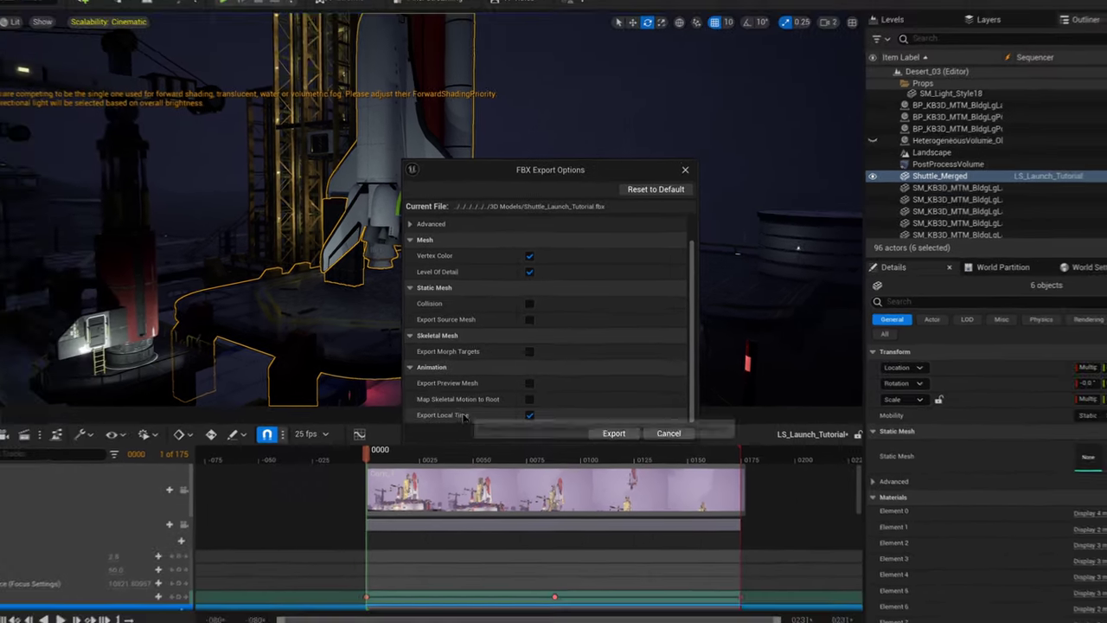
scroll(409, 266, up, 2)
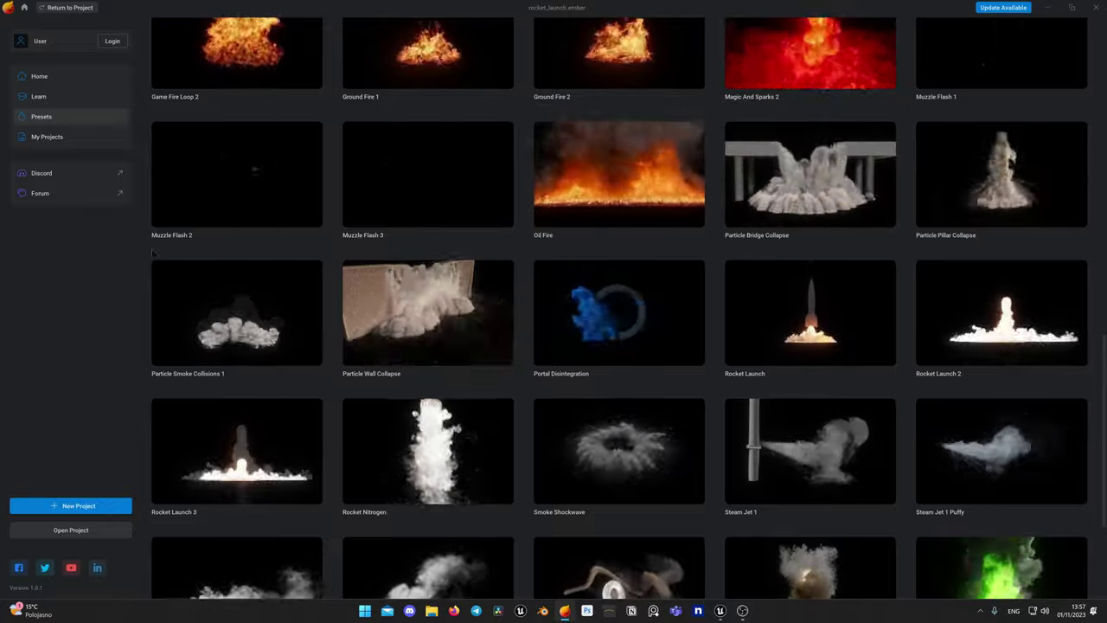
Step: Switch to EmberGen, browse the preset library and open the Rocket Launch preset
scroll(536, 262, up, 15)
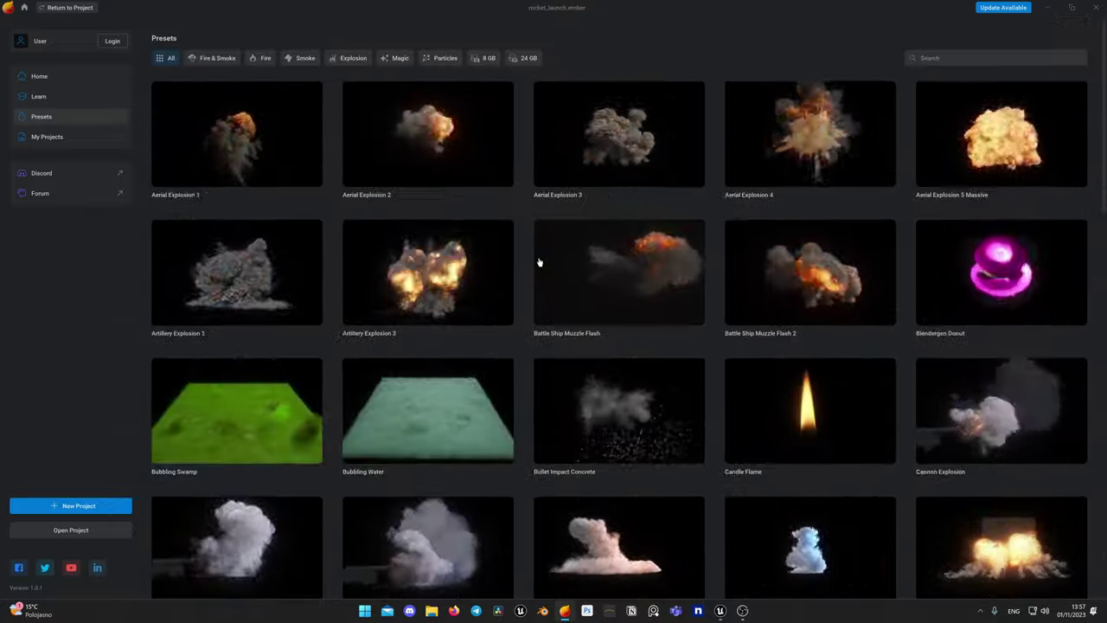
scroll(539, 262, down, 2)
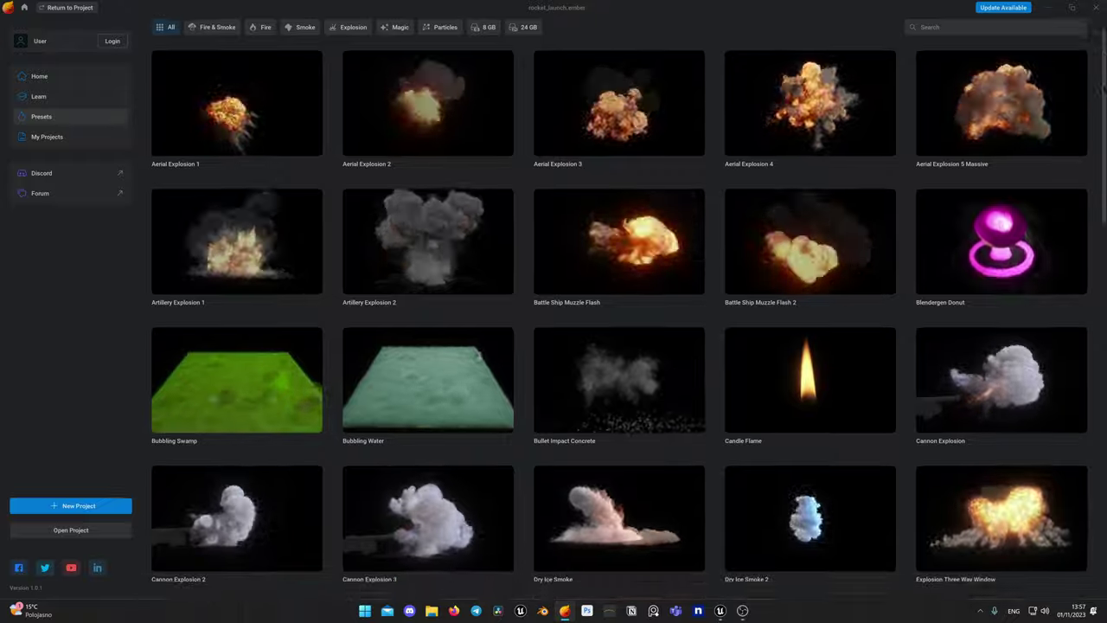
scroll(538, 262, down, 4)
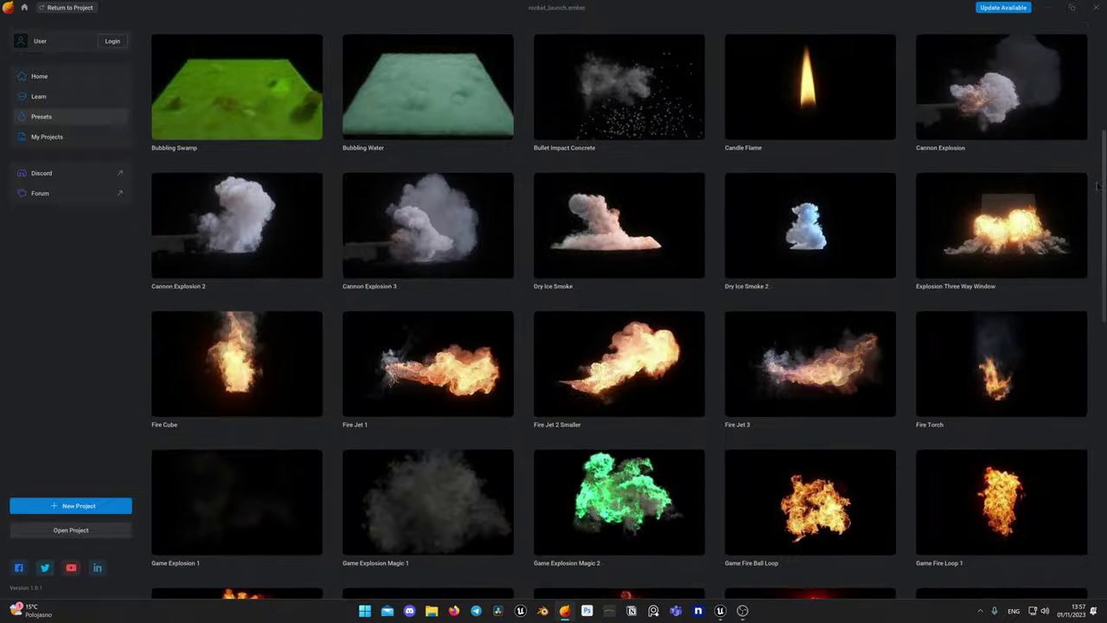
scroll(539, 262, down, 7)
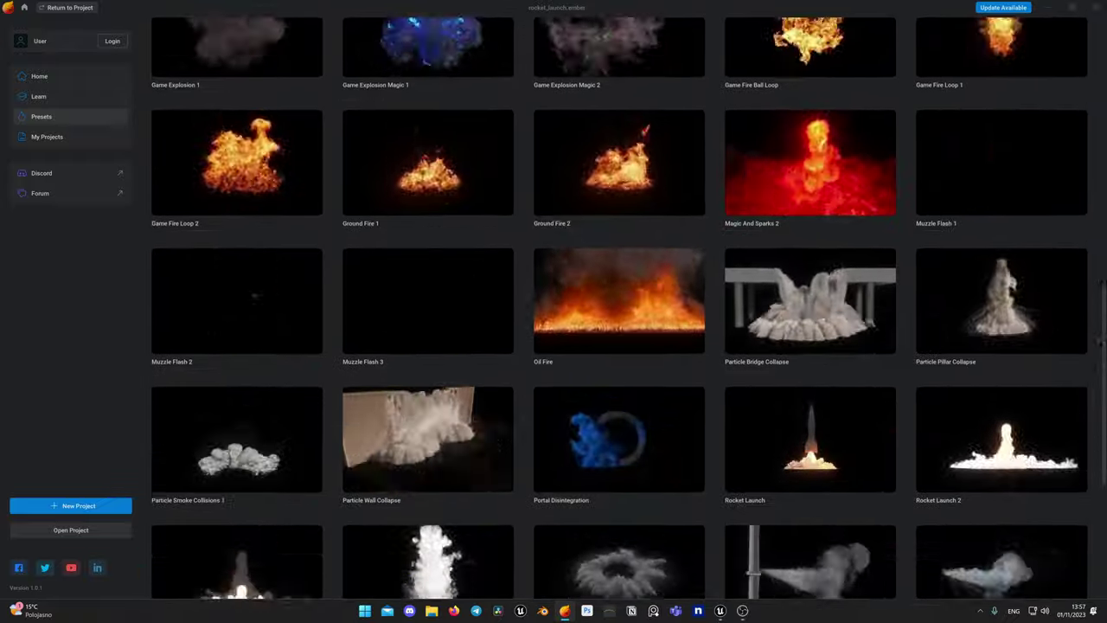
scroll(787, 337, down, 2)
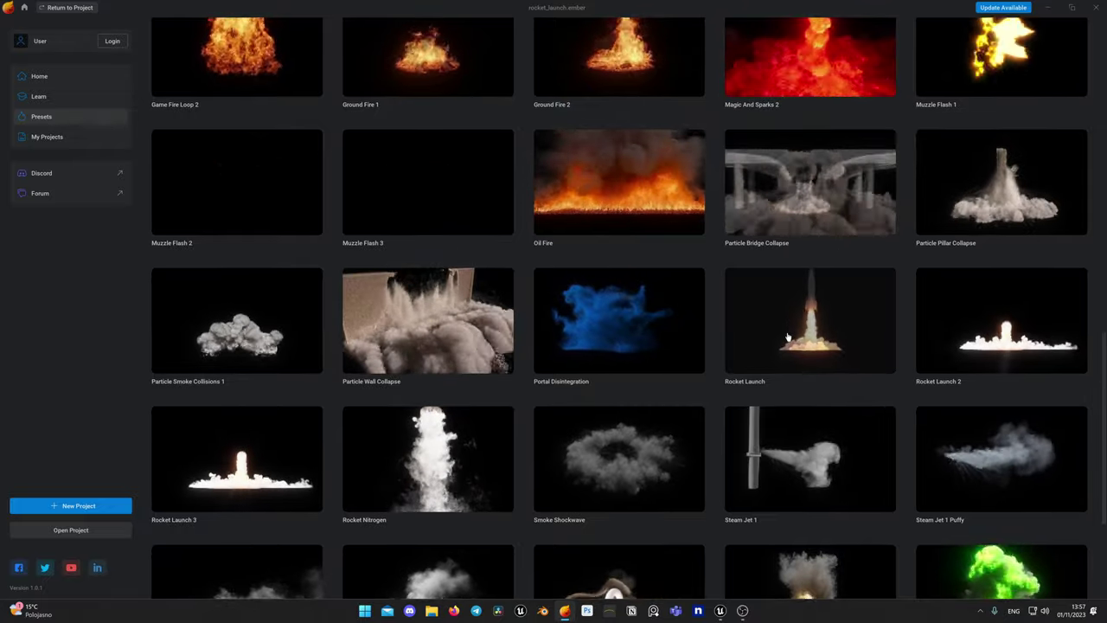
click(787, 337)
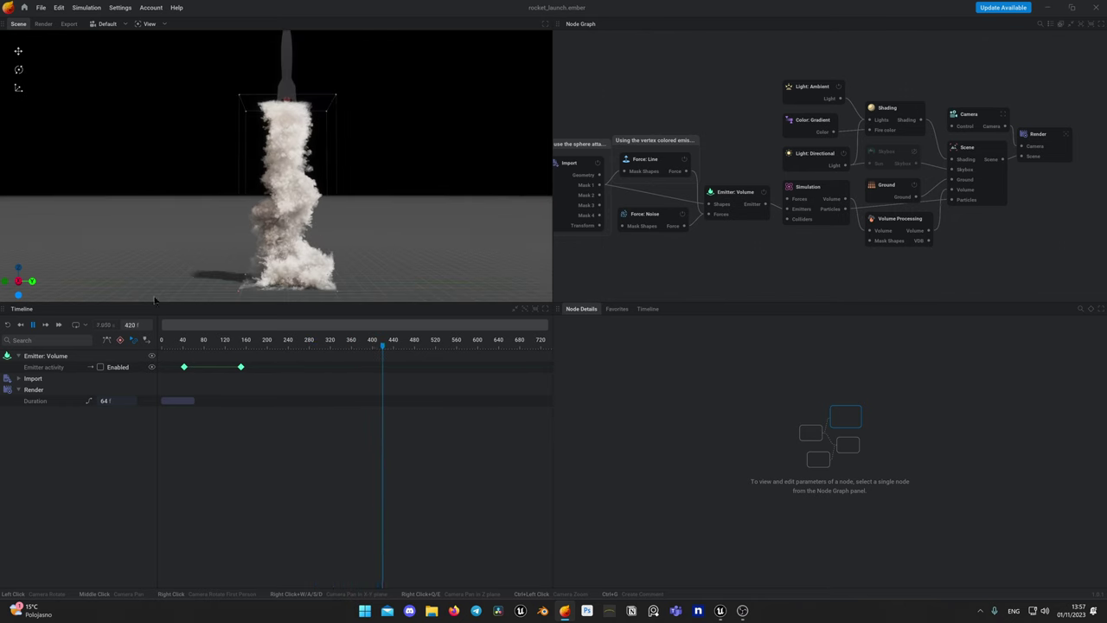
Step: Reset the rocket simulation to frame 0 and move the Force: Noise node down into free space in the node graph
click(8, 325)
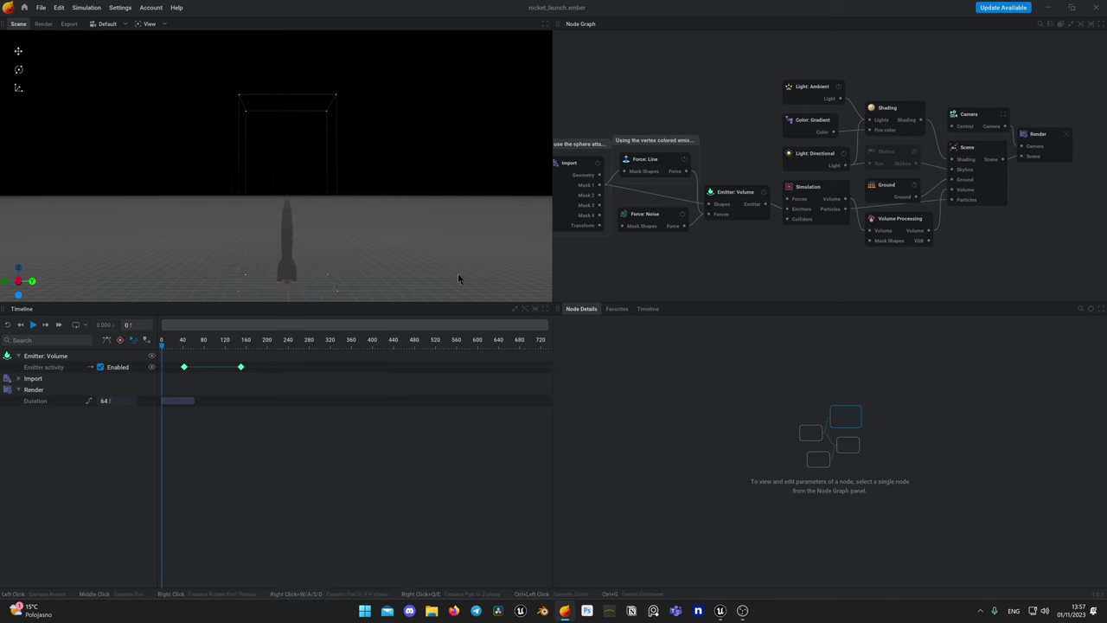
middle_drag(685, 255, 780, 209)
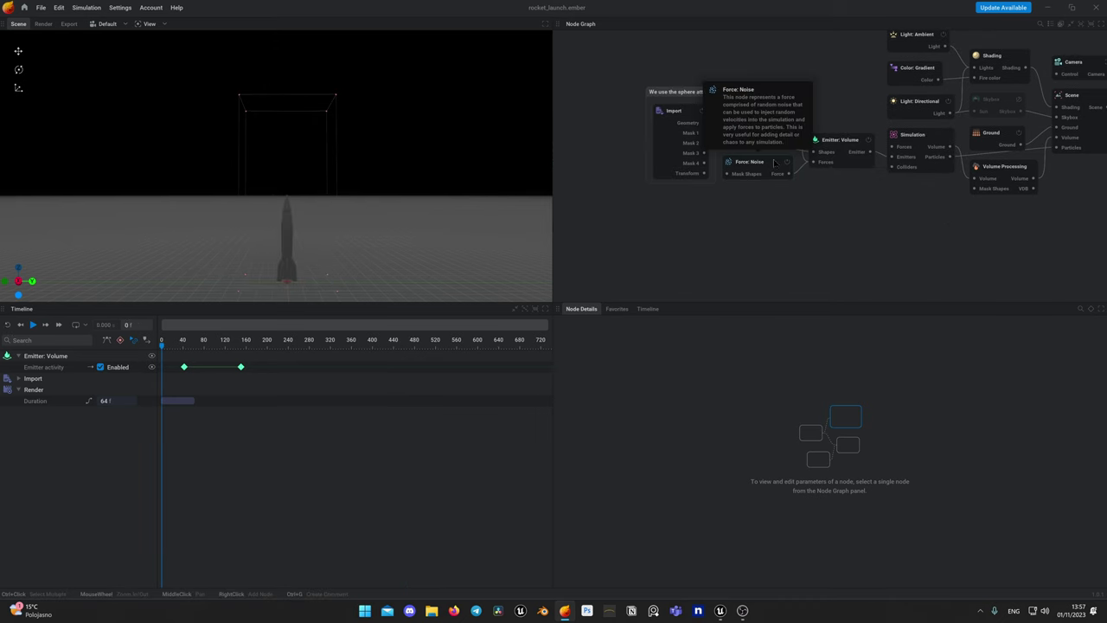
drag(768, 162, 802, 220)
click(783, 192)
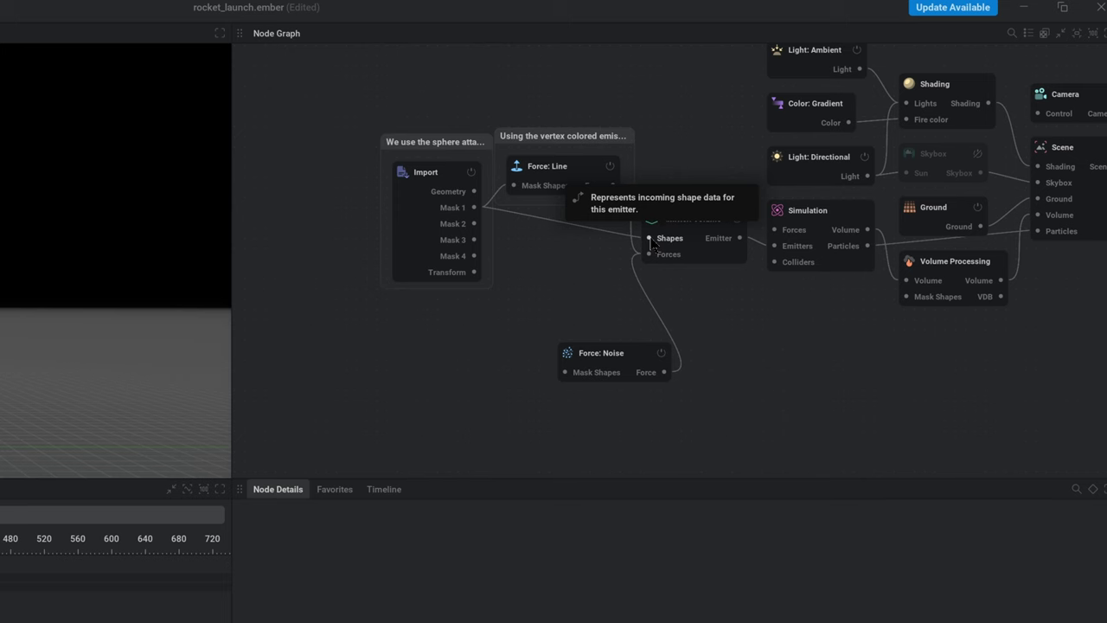
Step: Add a new Import node connected to the Shapes input of Emitter: Volume and load Shuttle_Launch_Tutorial.fbx into it
drag(650, 240, 398, 391)
click(328, 548)
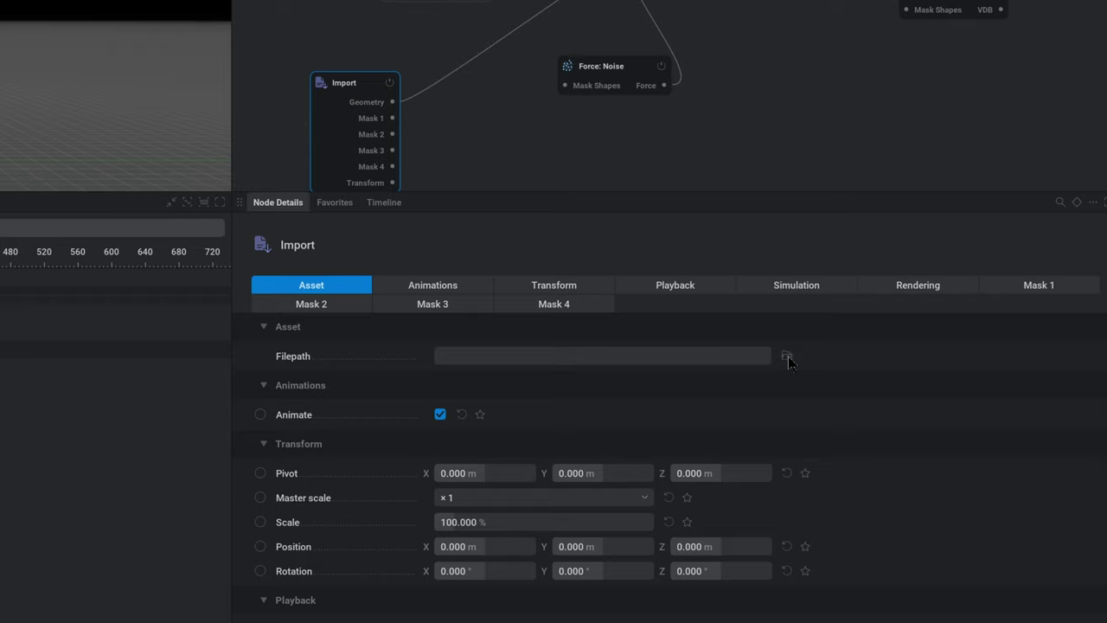
click(787, 357)
click(328, 124)
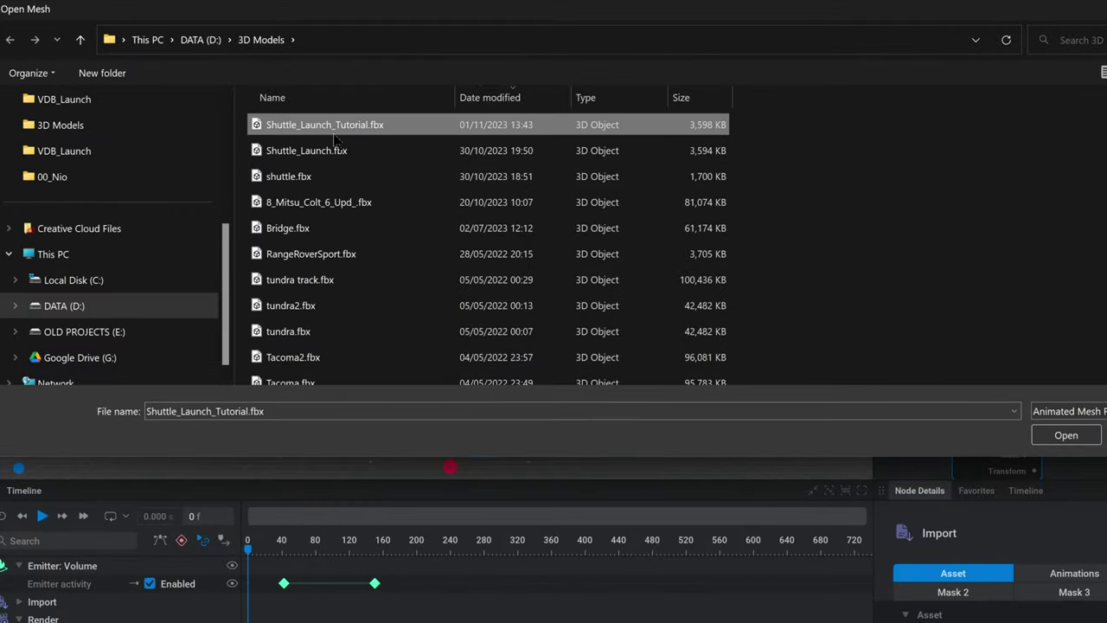
click(1066, 437)
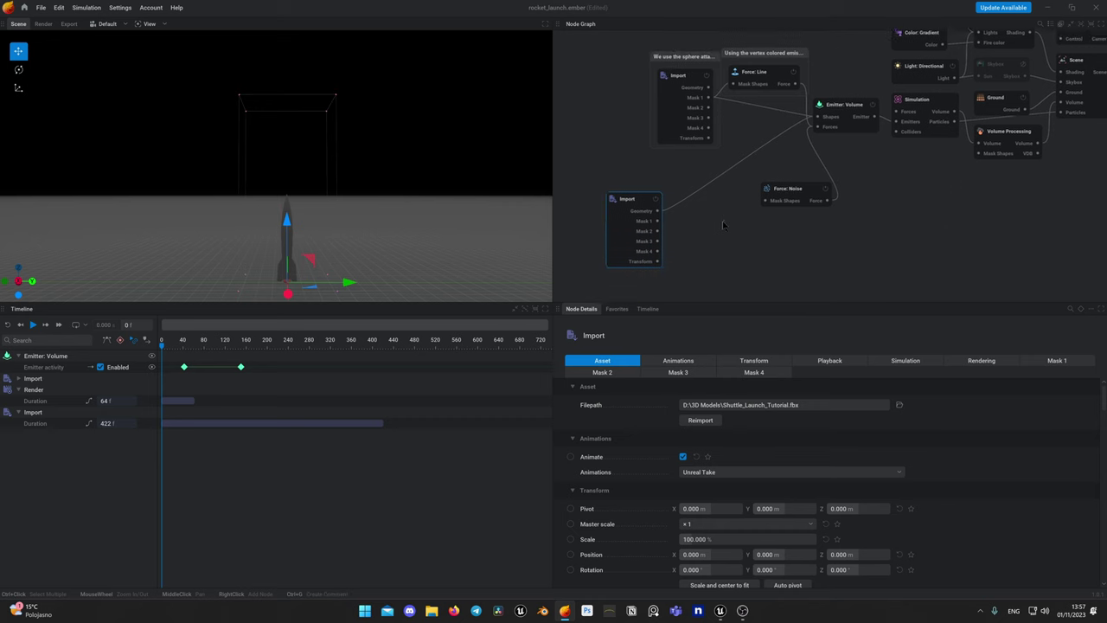
middle_drag(723, 222, 713, 228)
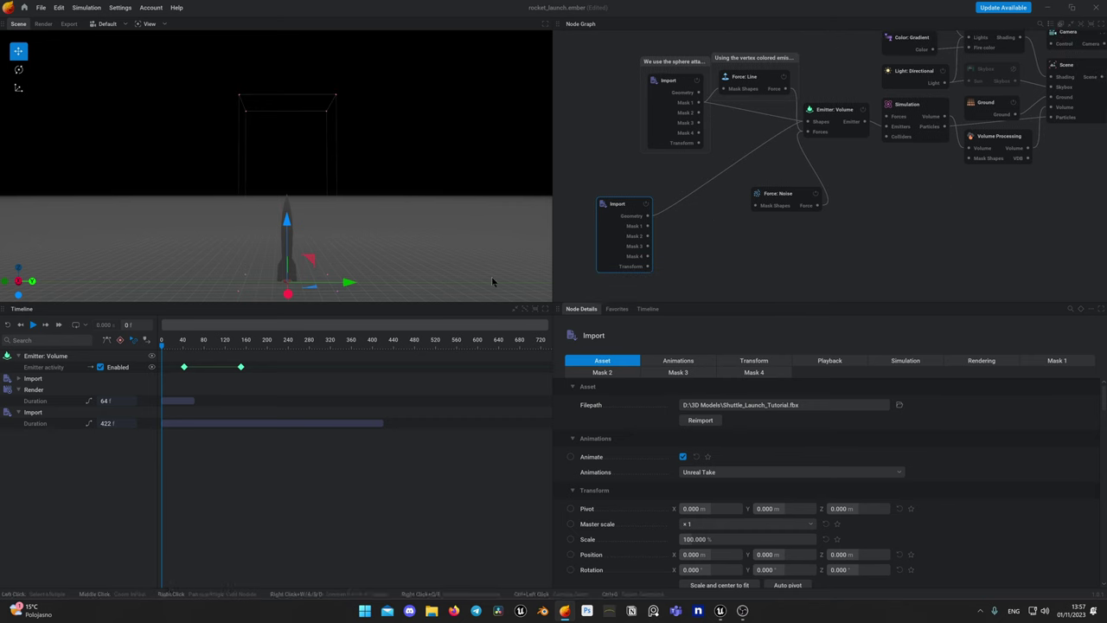
Step: Disconnect and disable the preset's original Import node, move its comment group aside, and adjust the new Import node's placement below it
drag(676, 74, 624, 85)
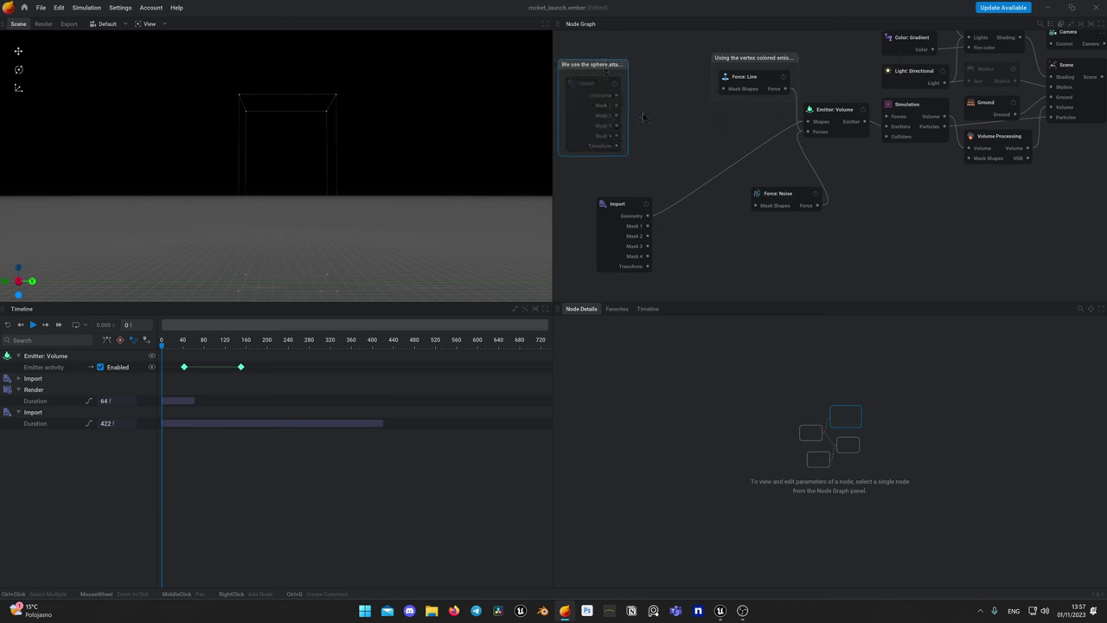
middle_drag(717, 147, 726, 181)
click(627, 240)
drag(626, 240, 631, 227)
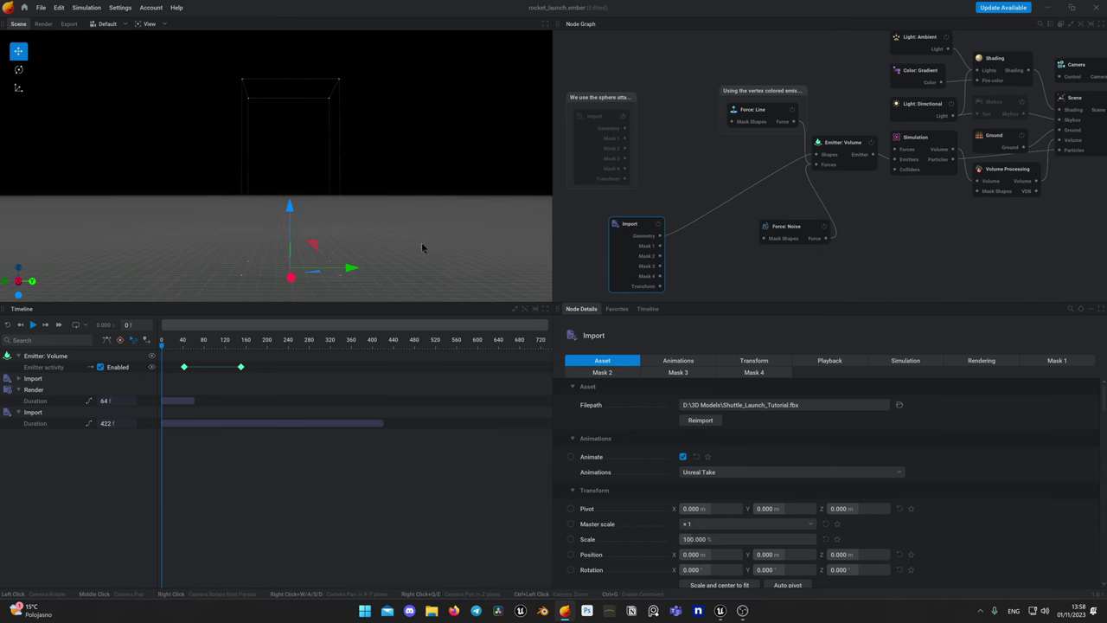
Step: Scale and center the imported shuttle model to fit the simulation bounds
scroll(923, 436, down, 3)
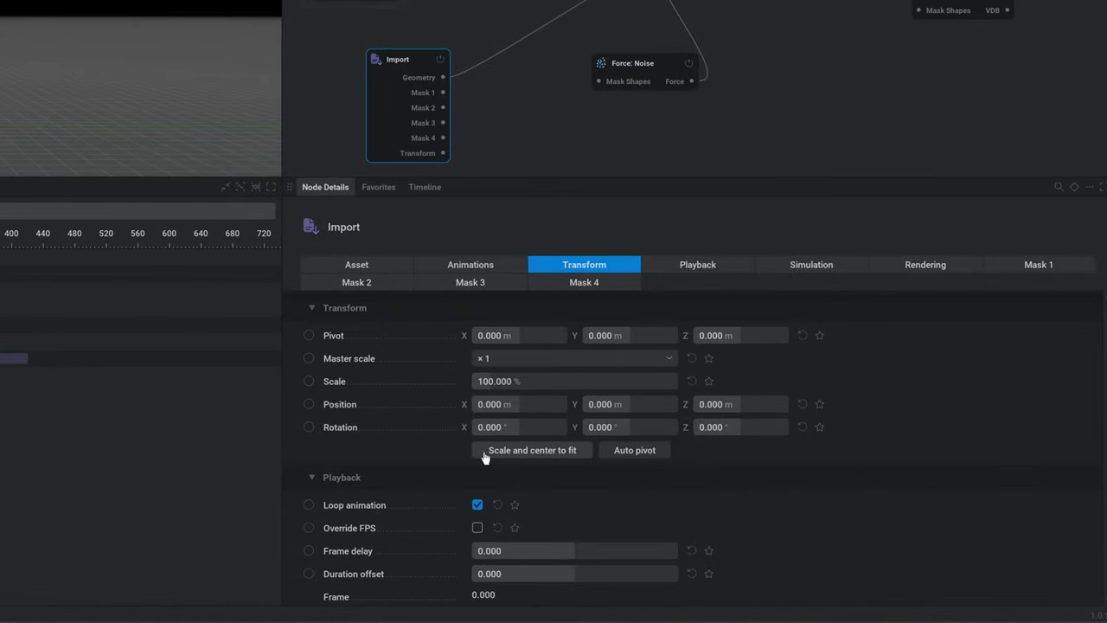
click(531, 457)
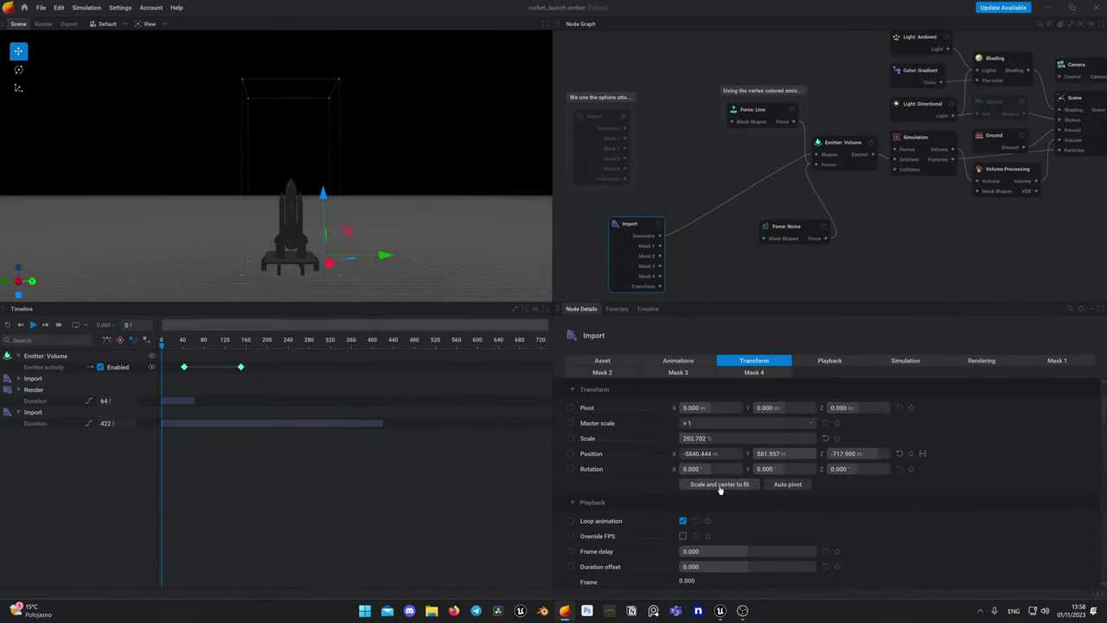
drag(423, 264, 414, 264)
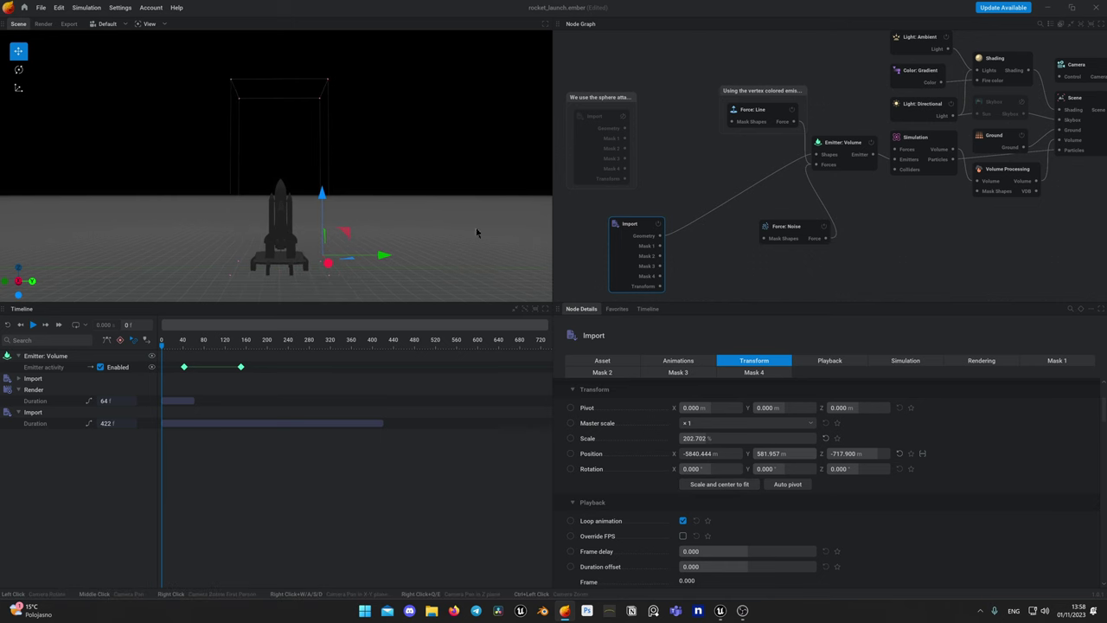
mouse_move(483, 228)
mouse_down()
mouse_move(460, 231)
mouse_move(467, 212)
mouse_move(470, 247)
mouse_move(478, 227)
mouse_up()
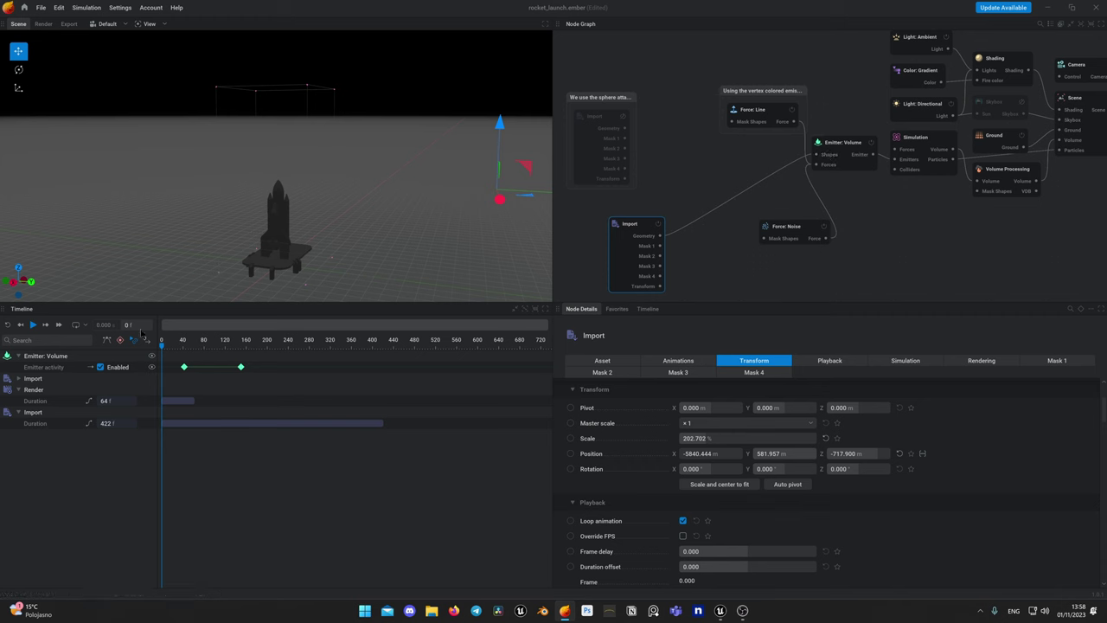
Step: Play the simulation to check how the imported geometry emits smoke and fire, and reset it to frame 0
click(34, 324)
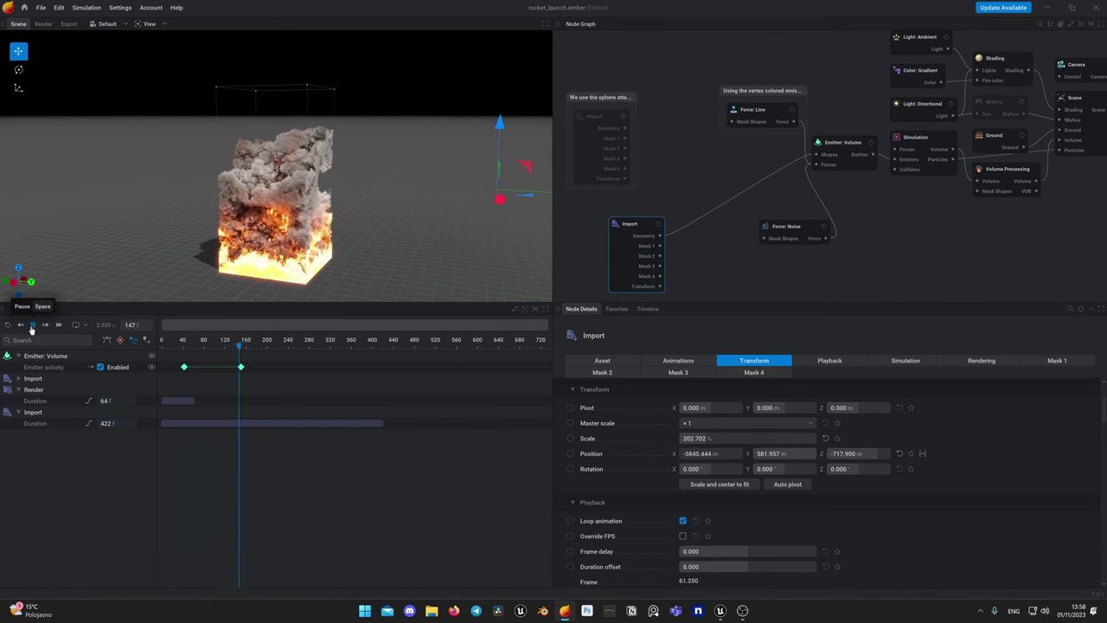
click(32, 326)
click(7, 326)
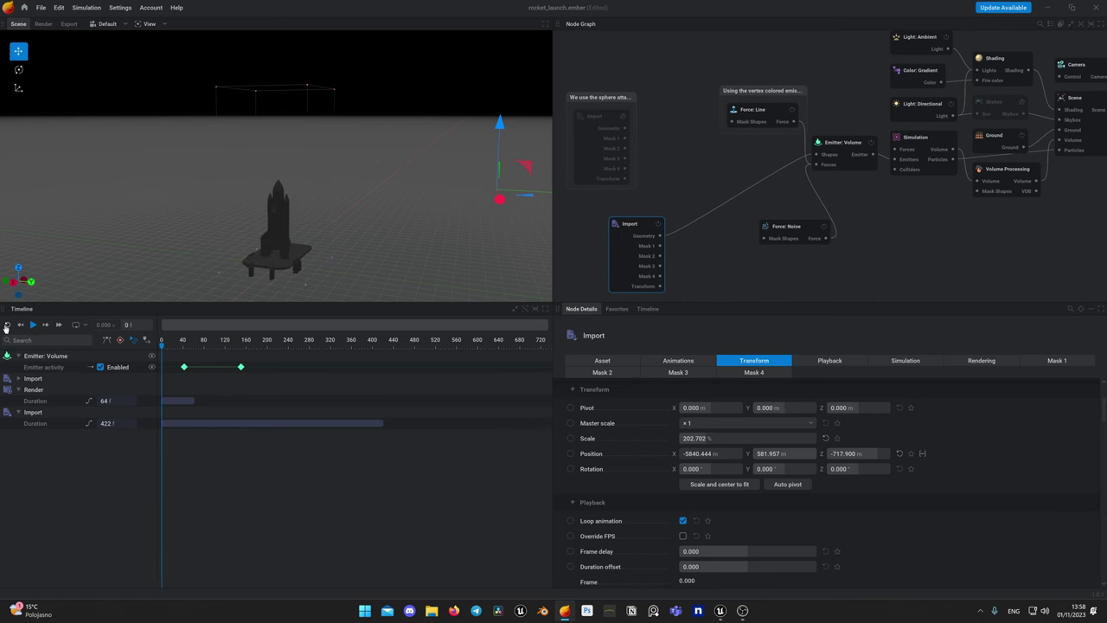
drag(365, 229, 388, 193)
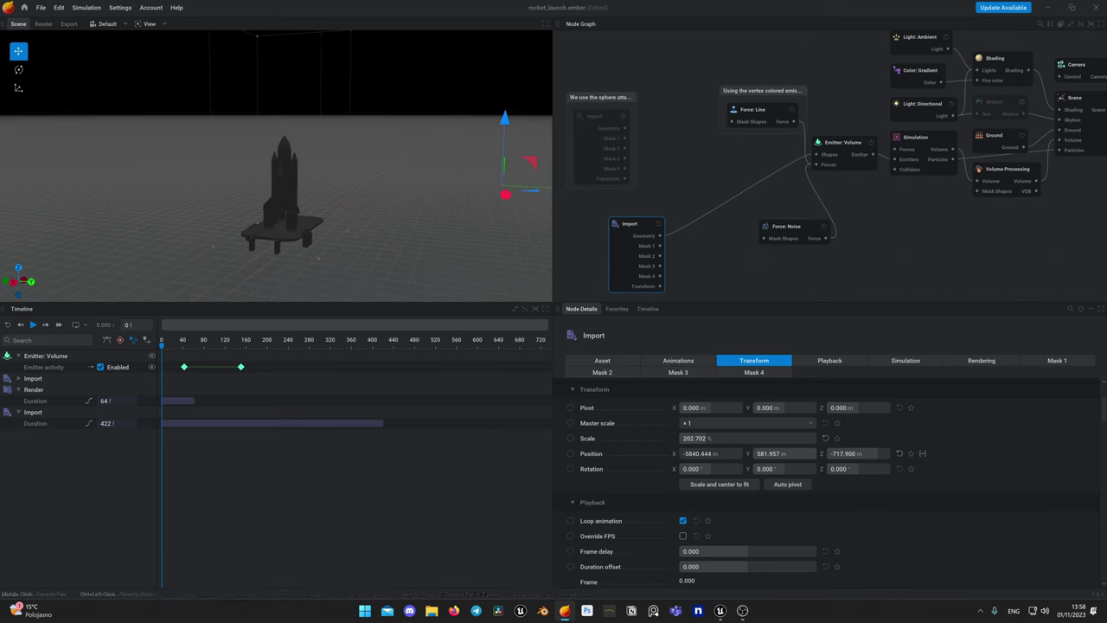
Step: Reposition the new Import node and assign the Sphere and Sphere2 meshes to its Mask 1
drag(638, 226, 627, 206)
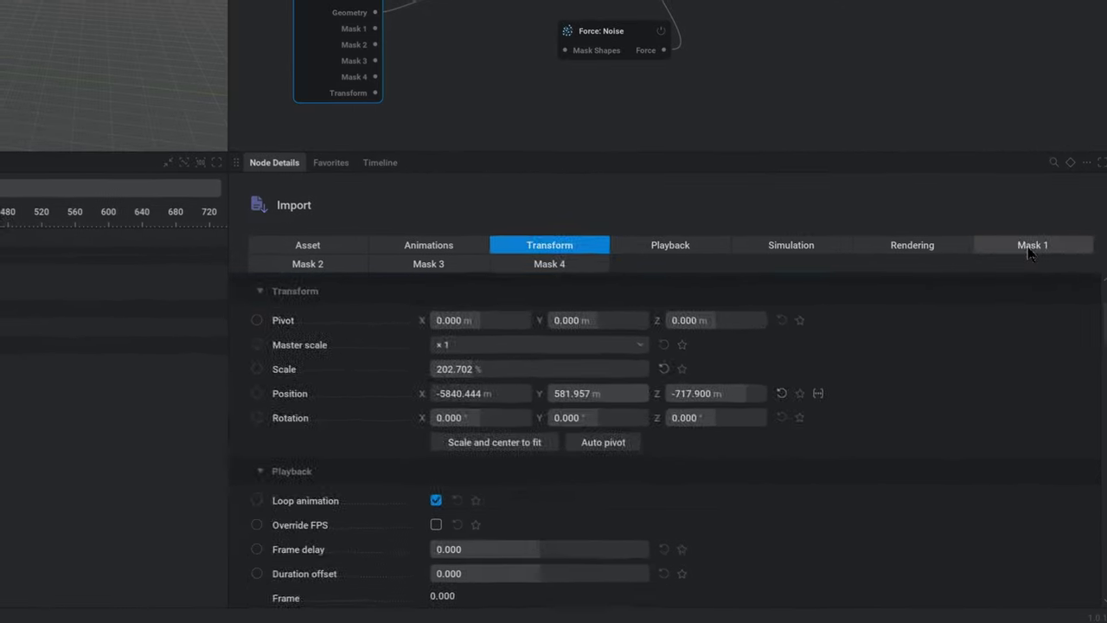
click(1057, 359)
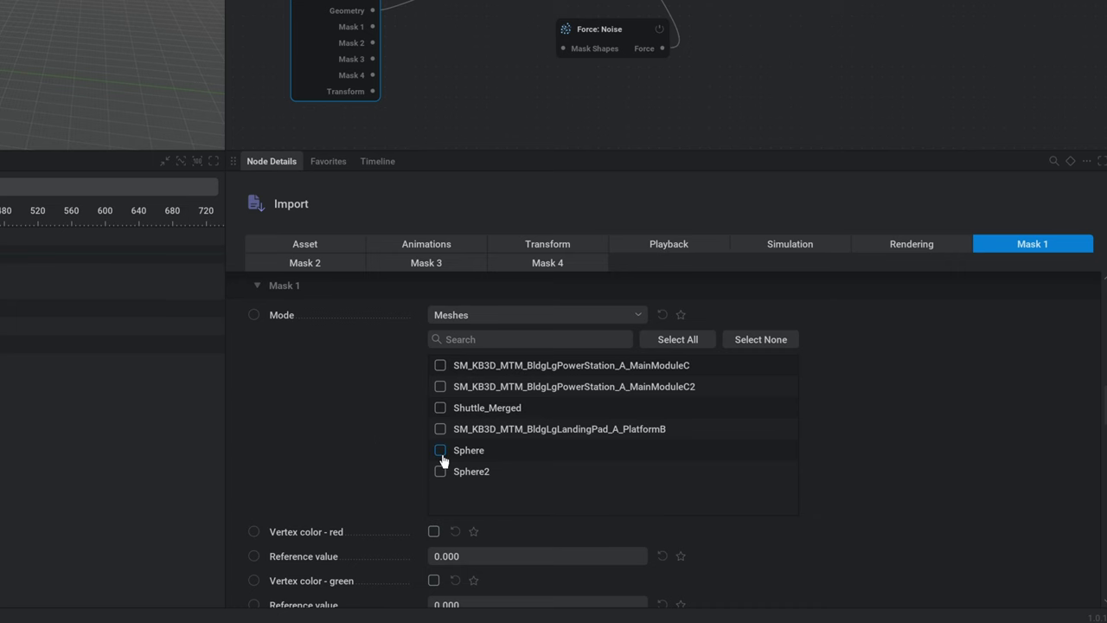
click(441, 471)
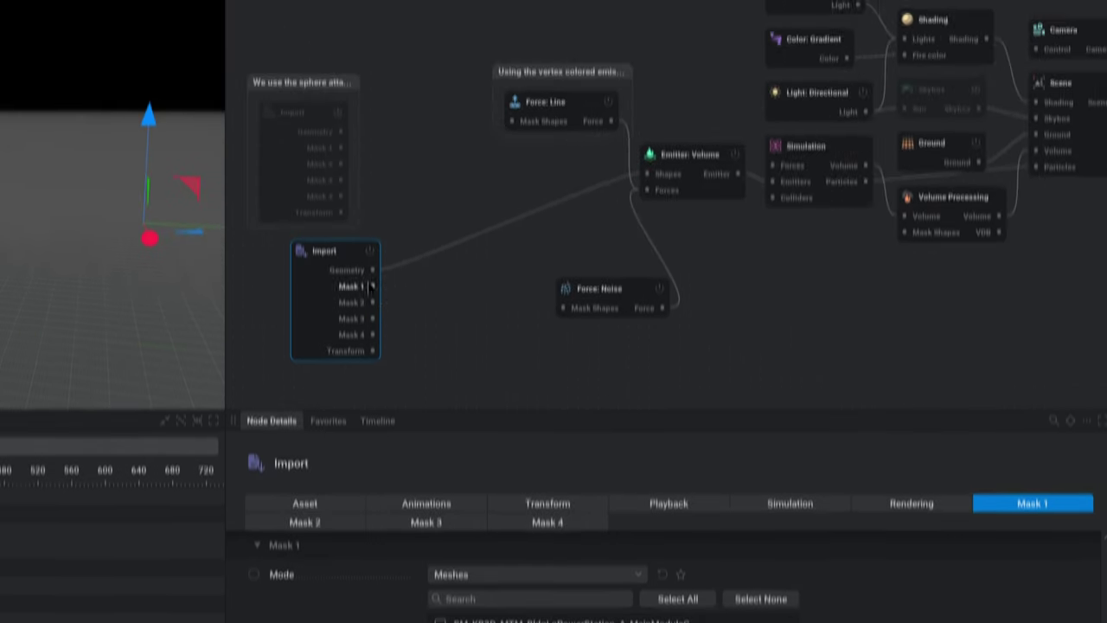
Step: Unlink the Import node's Geometry output and connect Mask 1 to Force: Line's Mask Shapes and Emitter: Volume's Shapes instead
right_click(374, 25)
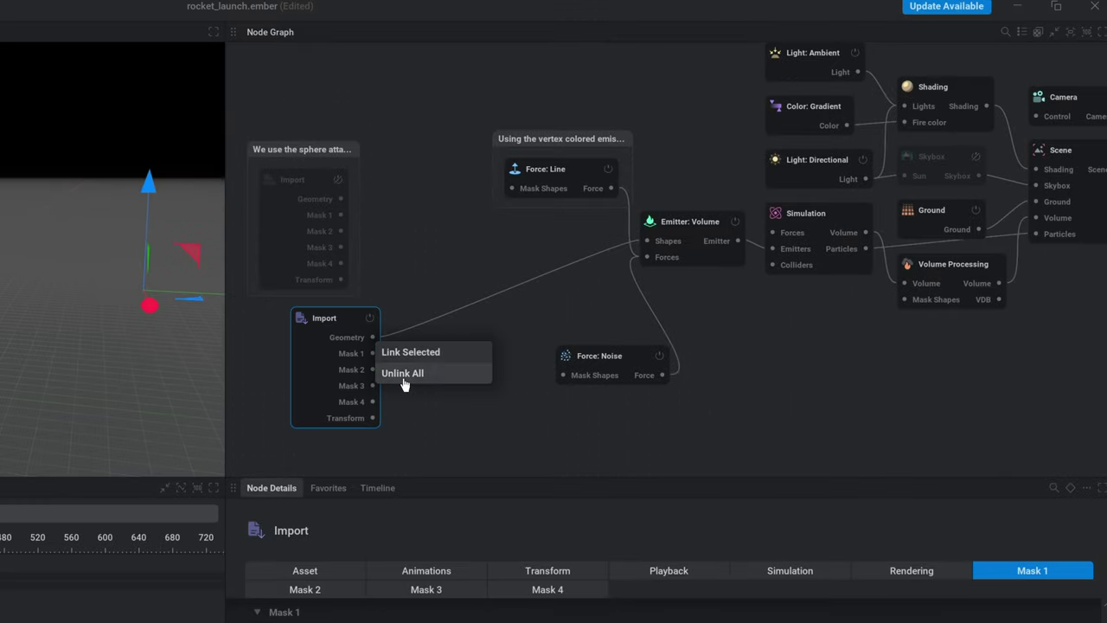
click(403, 377)
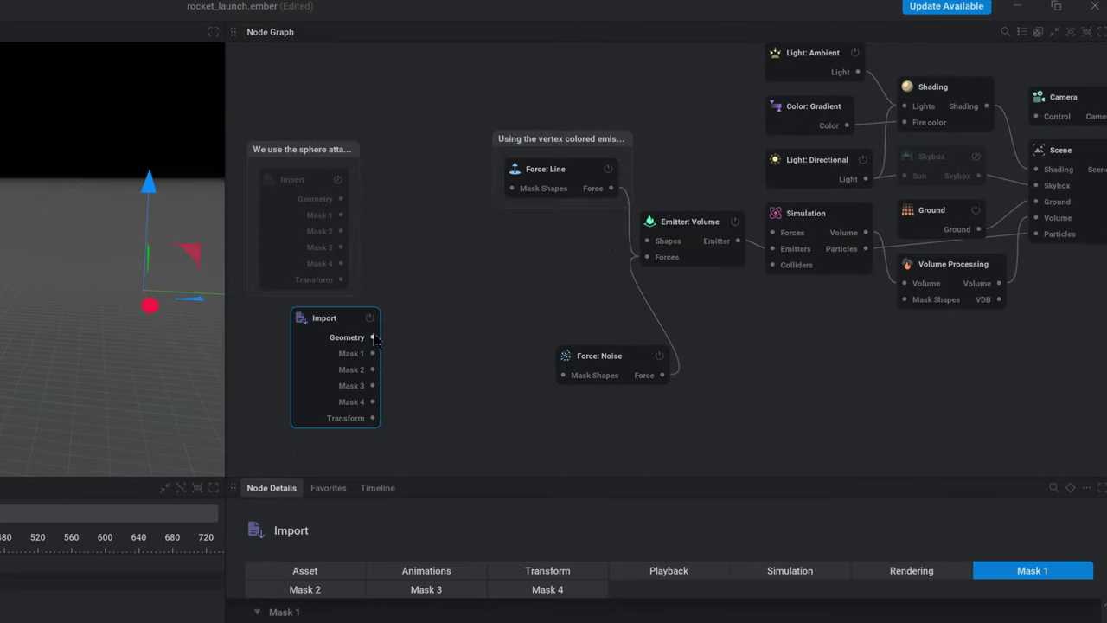
drag(373, 337, 512, 190)
drag(373, 354, 511, 189)
right_click(370, 337)
click(409, 367)
drag(373, 353, 516, 316)
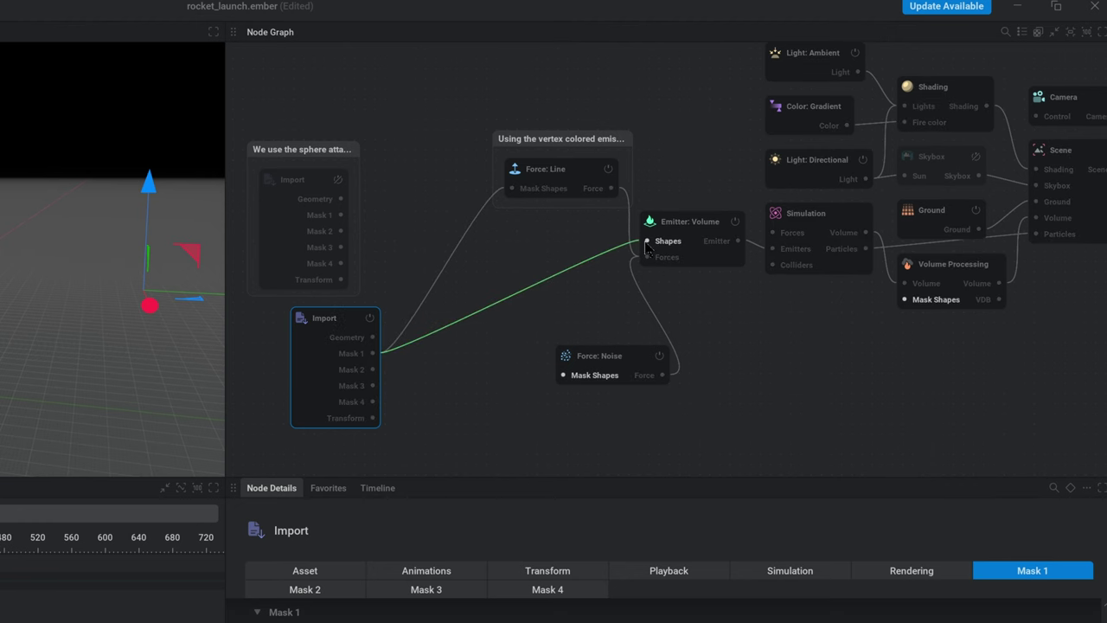
drag(646, 248, 646, 241)
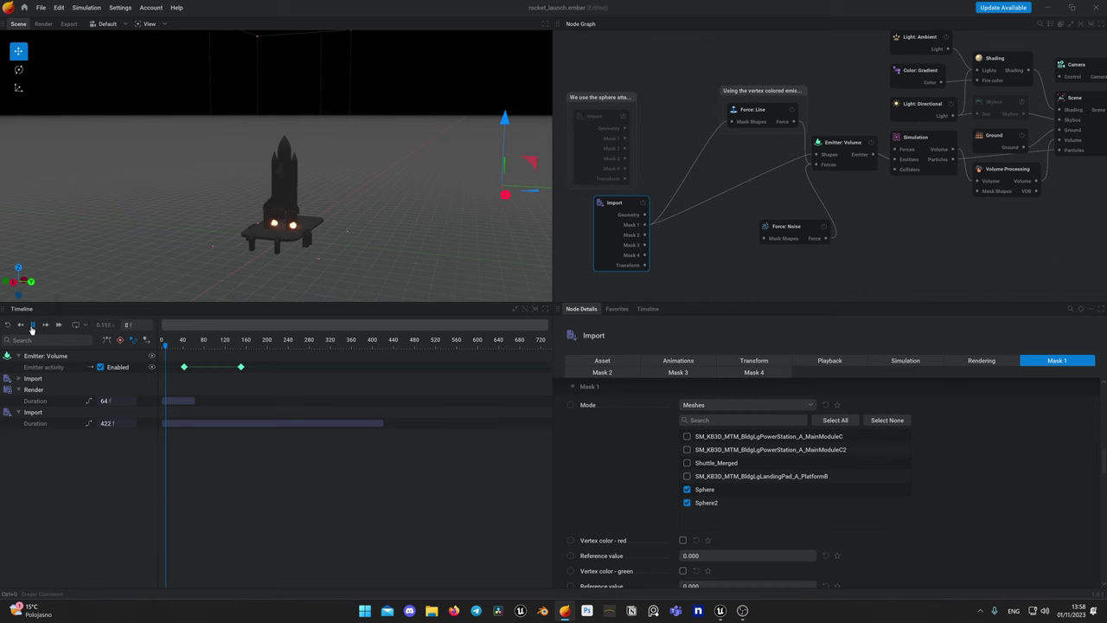
Step: Play the simulation and inspect the smoke and fire emitted from the shuttle's two spheres
scroll(366, 228, up, 5)
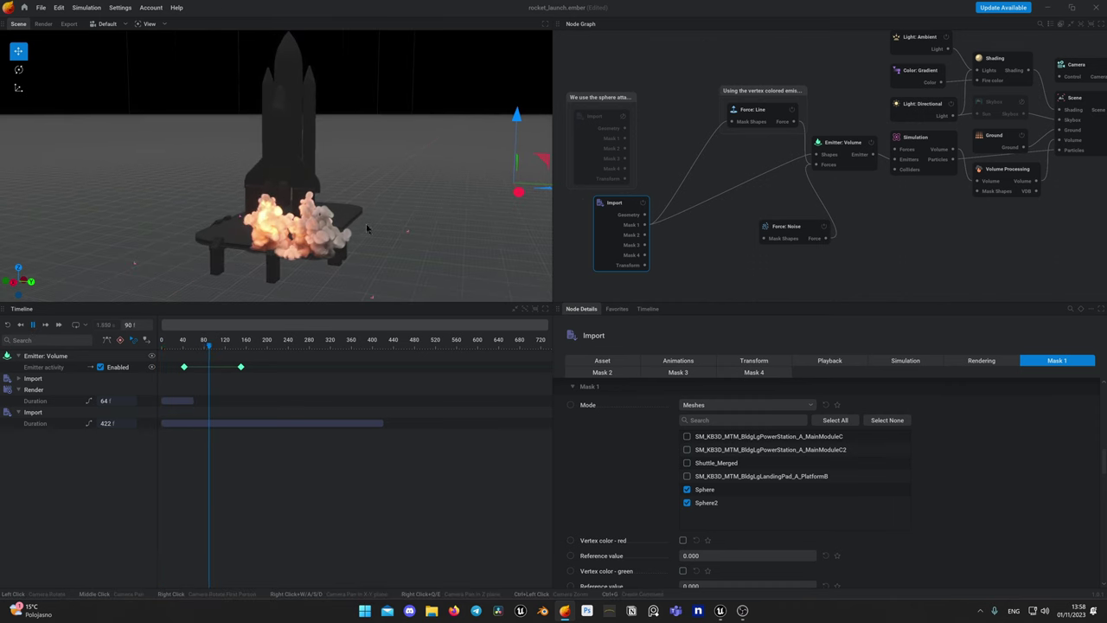
drag(366, 228, 346, 178)
scroll(349, 178, down, 4)
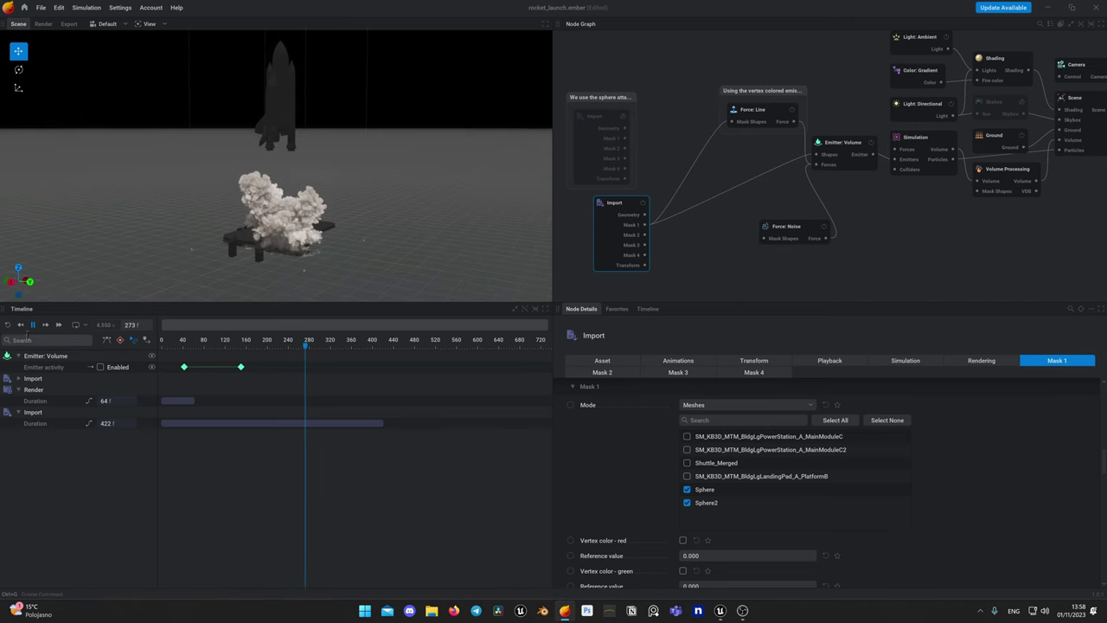
Step: Move the two Emitter activity keyframes to frame 0 and about frame 90, and replay the simulation before resetting it
drag(185, 367, 209, 367)
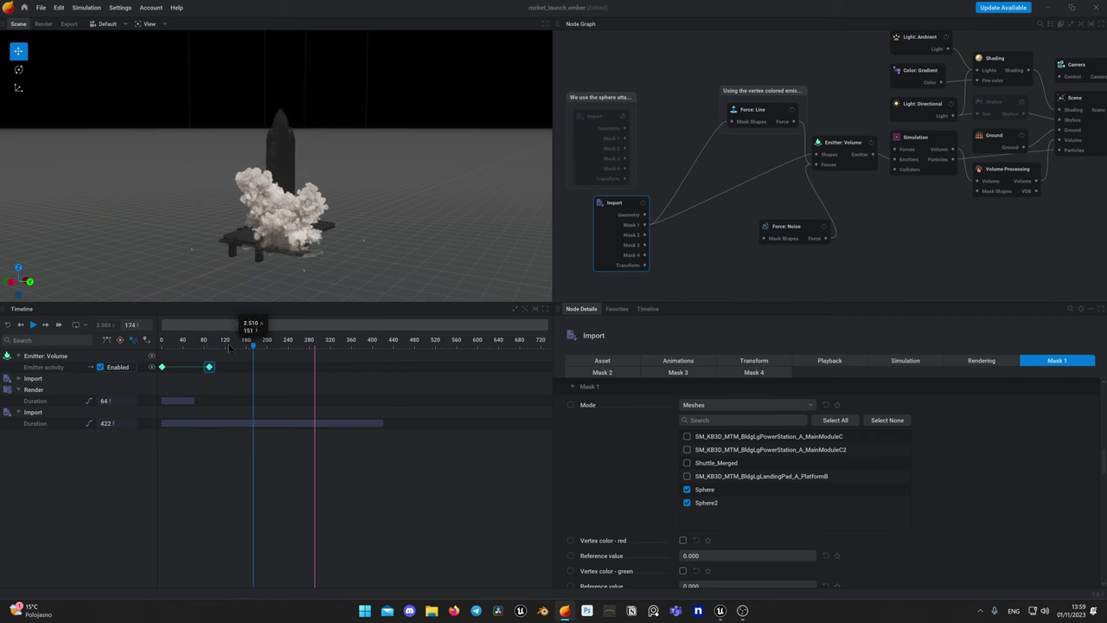
click(8, 325)
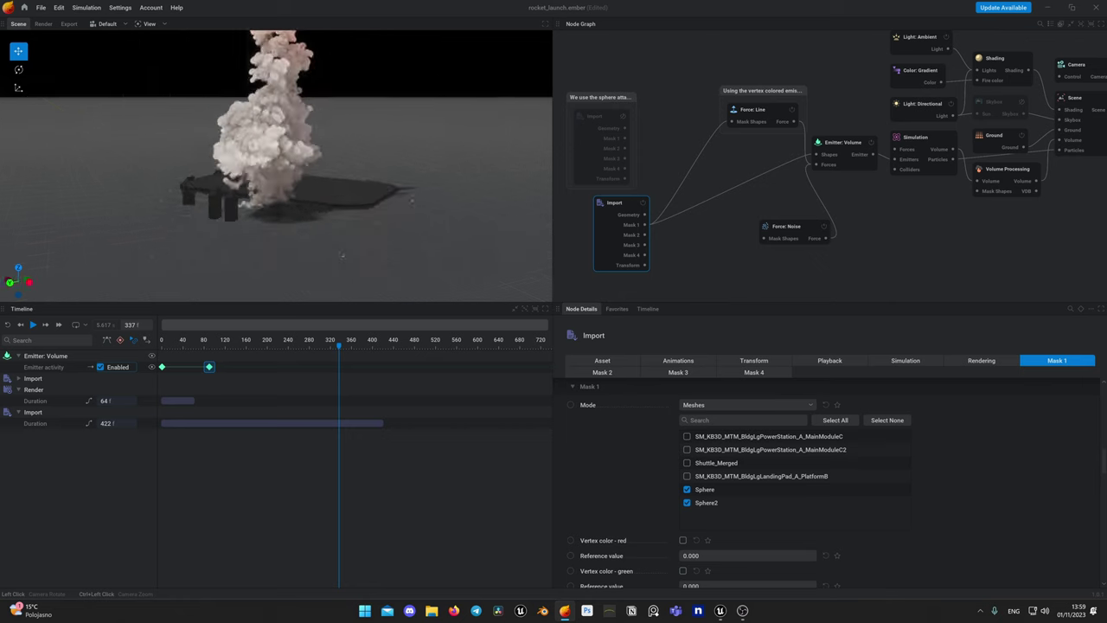
drag(225, 190, 346, 203)
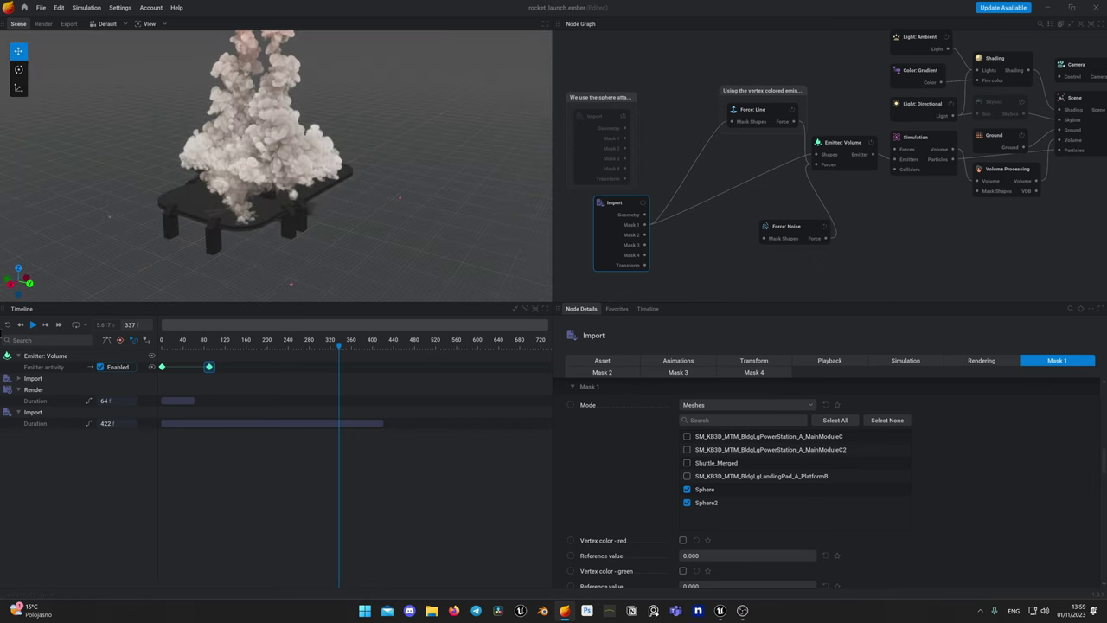
click(6, 325)
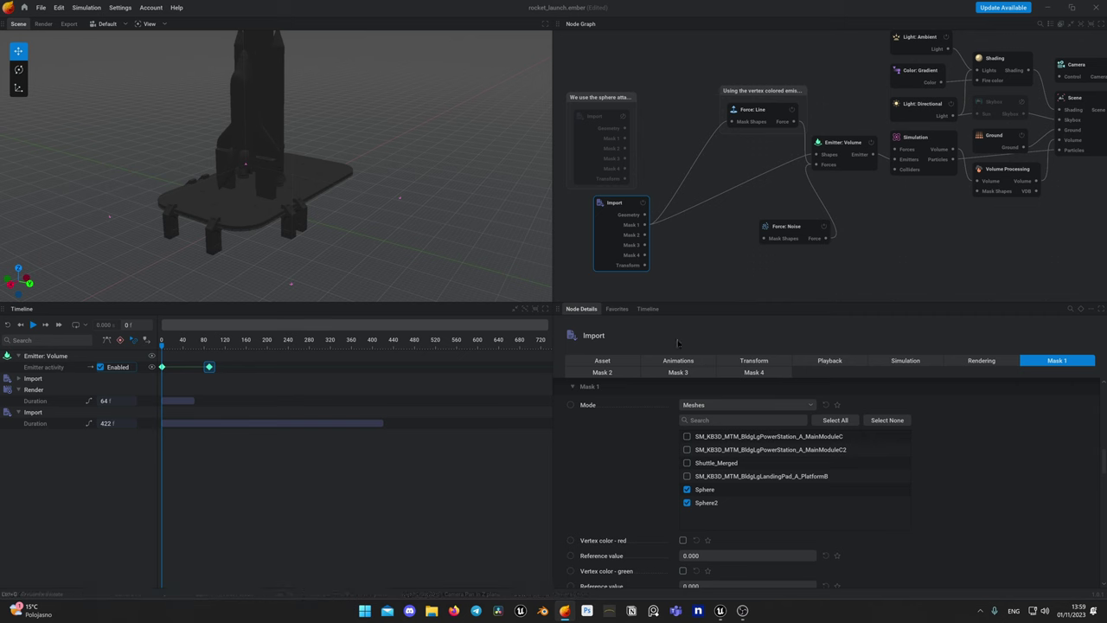
Step: Assign both PowerStation modules and the LandingPad platform to Mask 2, and connect Mask 2 to a new Collider node feeding the Simulation's Colliders input
click(604, 371)
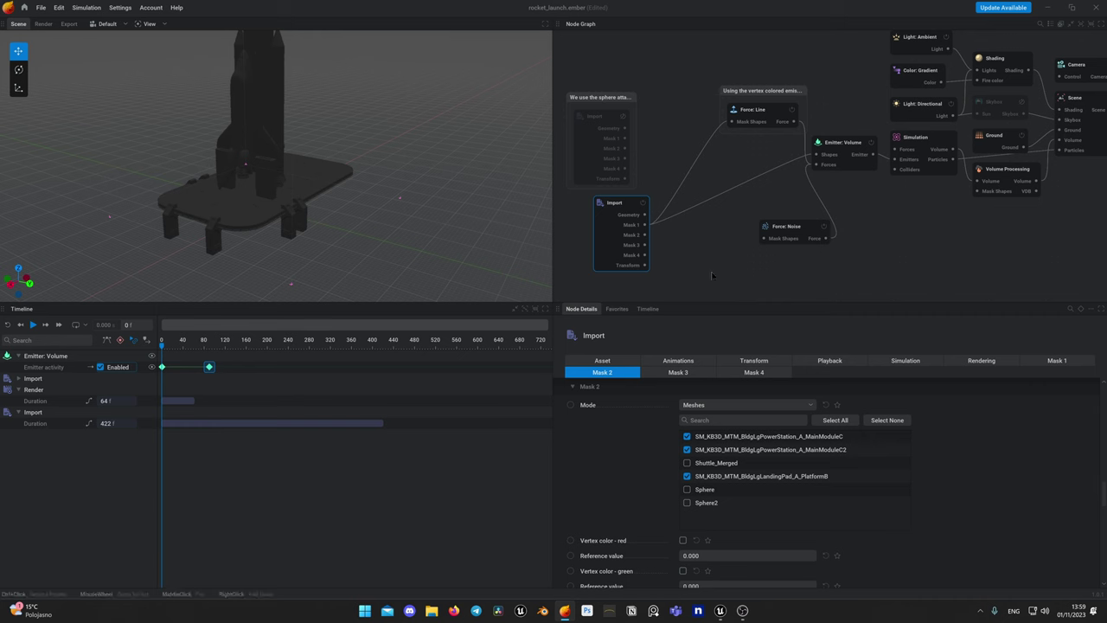
drag(895, 170, 826, 293)
drag(711, 262, 713, 253)
click(694, 264)
drag(644, 235, 815, 267)
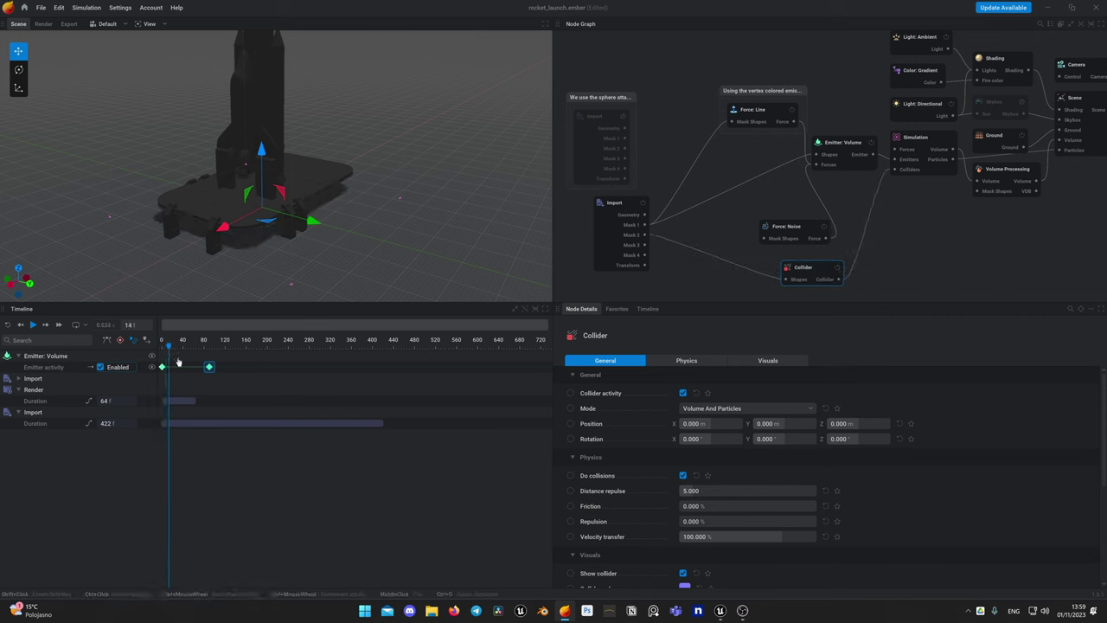
Step: Move the second Emitter activity keyframe to frame 40 and replay the simulation from the start
click(208, 367)
mouse_move(209, 368)
mouse_down()
mouse_move(182, 367)
mouse_move(152, 334)
mouse_up()
click(9, 326)
click(32, 325)
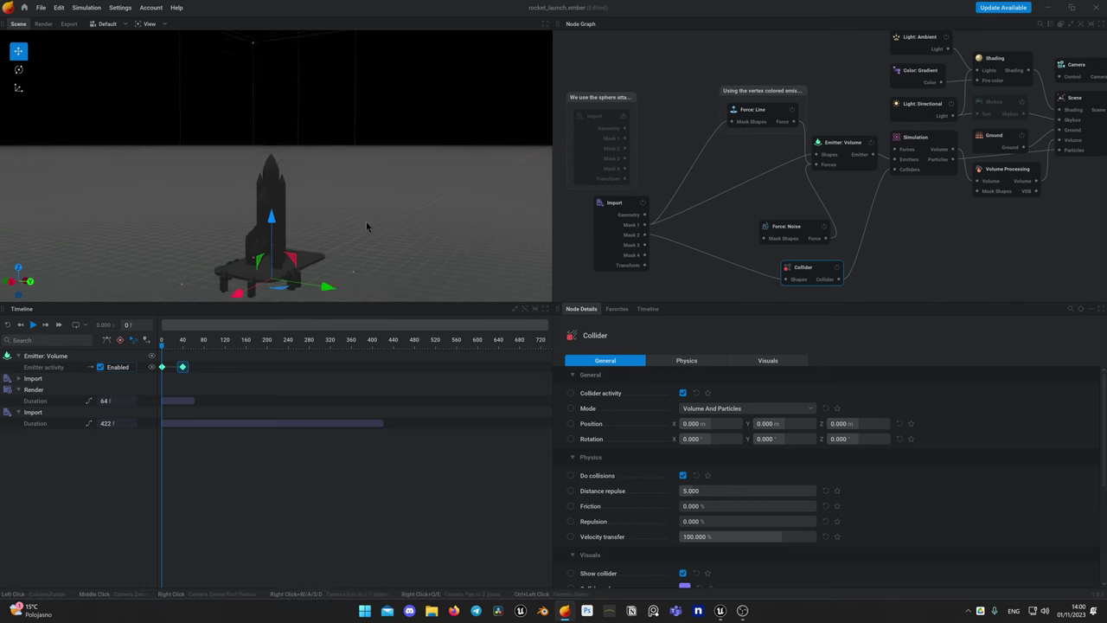
drag(368, 227, 347, 239)
scroll(353, 240, up, 3)
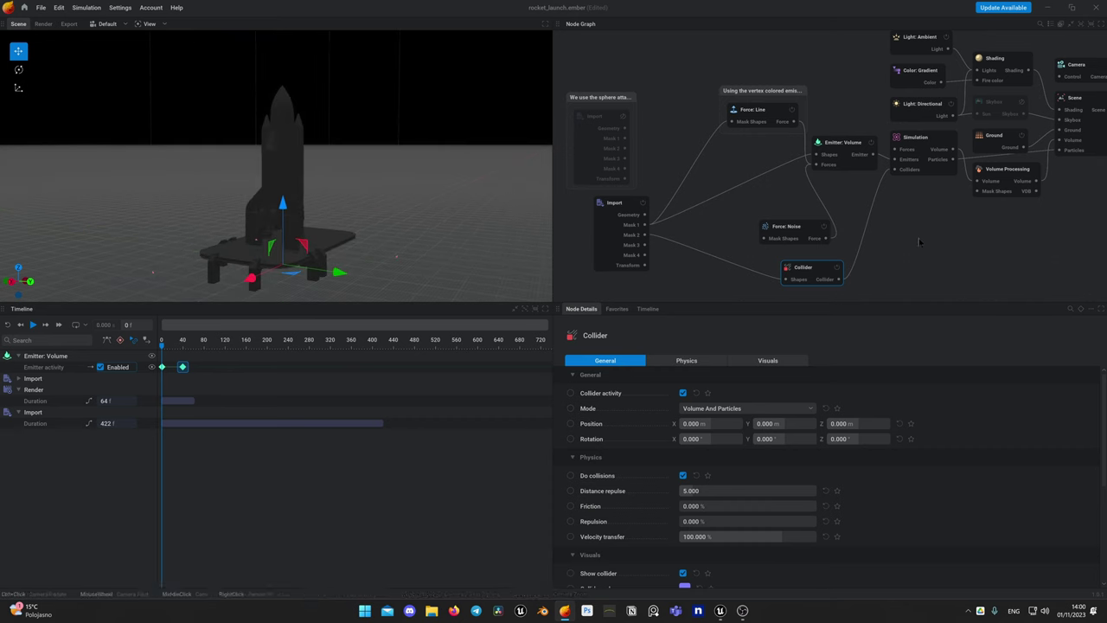
Step: Set the Simulation node's timestep to 25 Hz
middle_drag(918, 238, 866, 261)
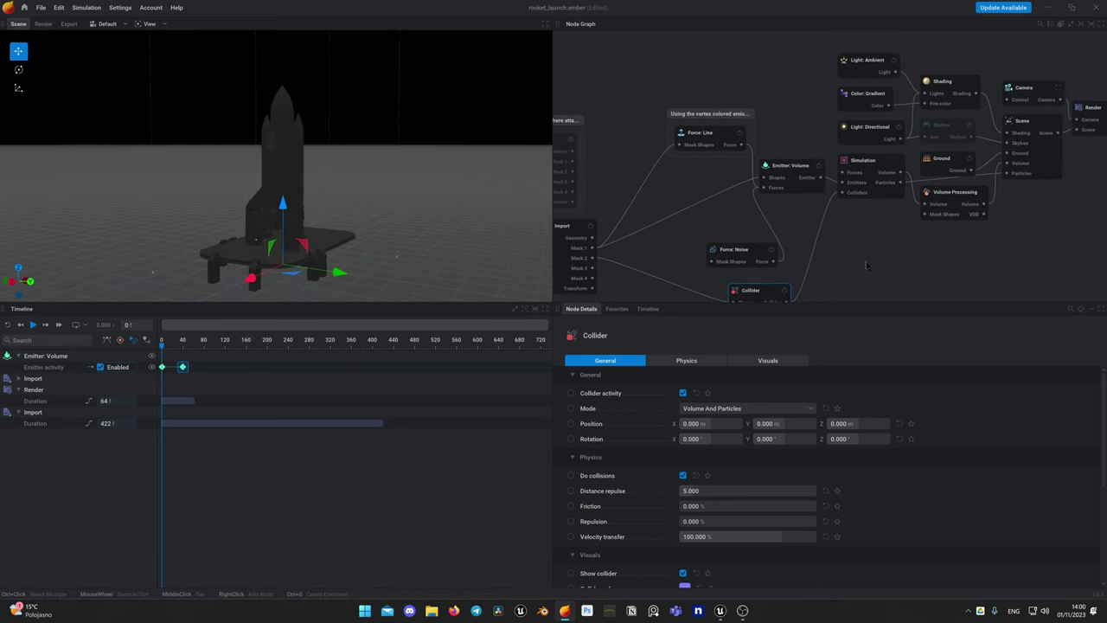
click(865, 164)
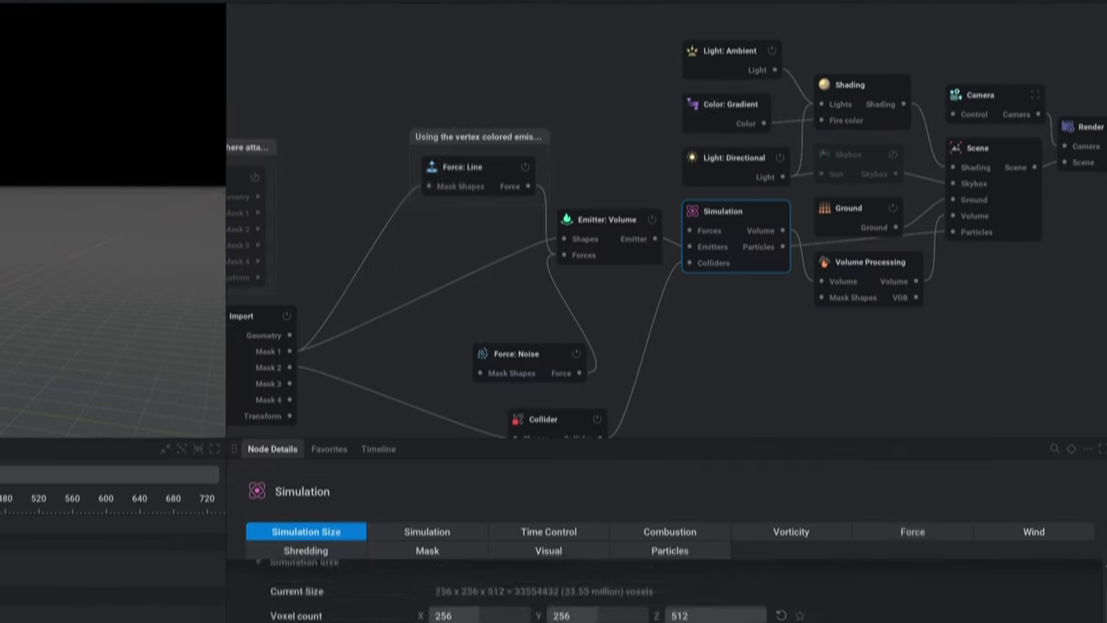
scroll(731, 433, down, 10)
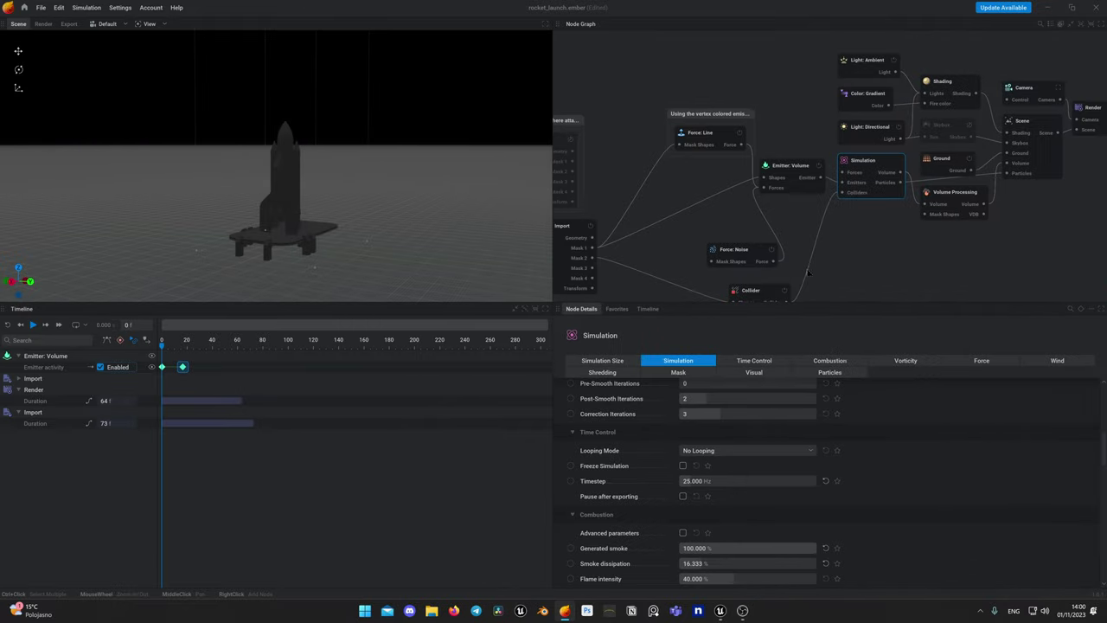
Step: Review the emission settings of Emitter: Volume and play the simulation to check the launch plume
middle_drag(823, 270, 869, 234)
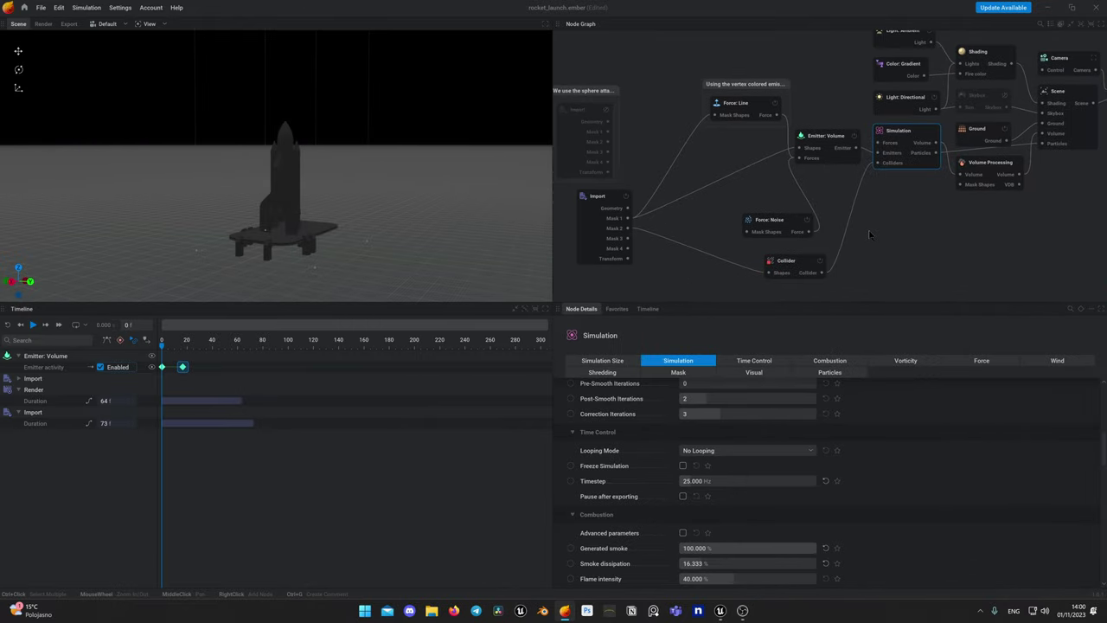
click(824, 139)
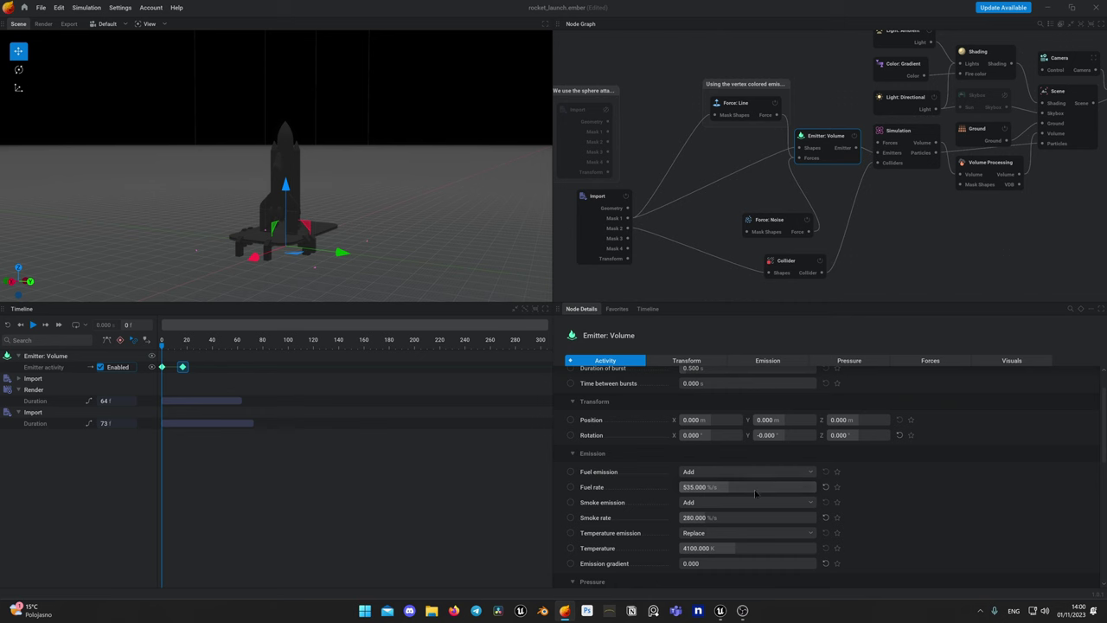
click(32, 325)
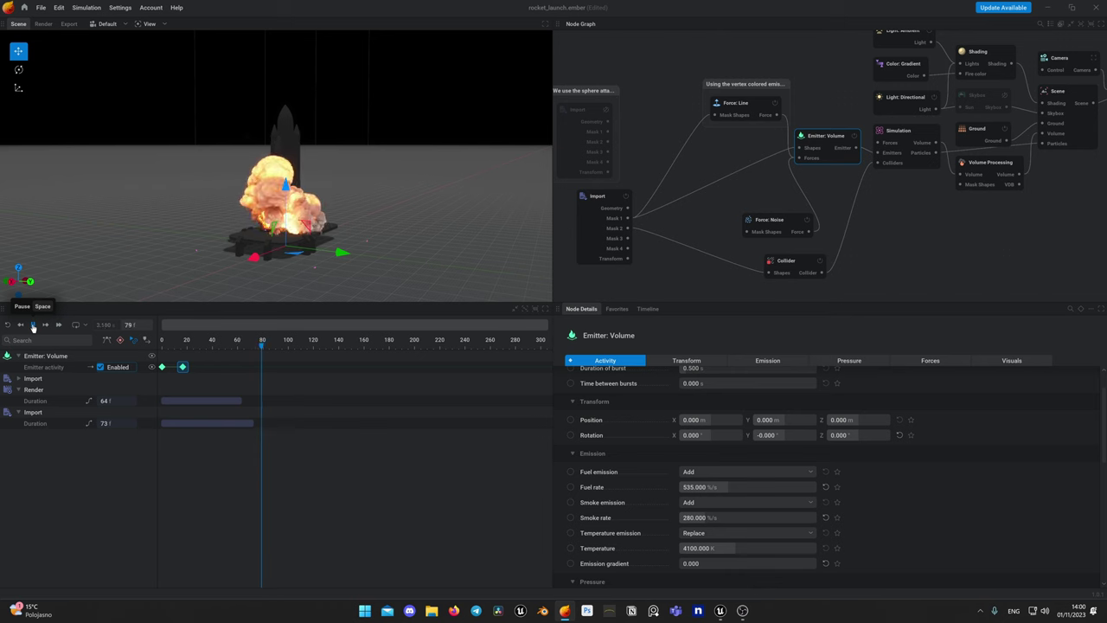
scroll(317, 102, down, 4)
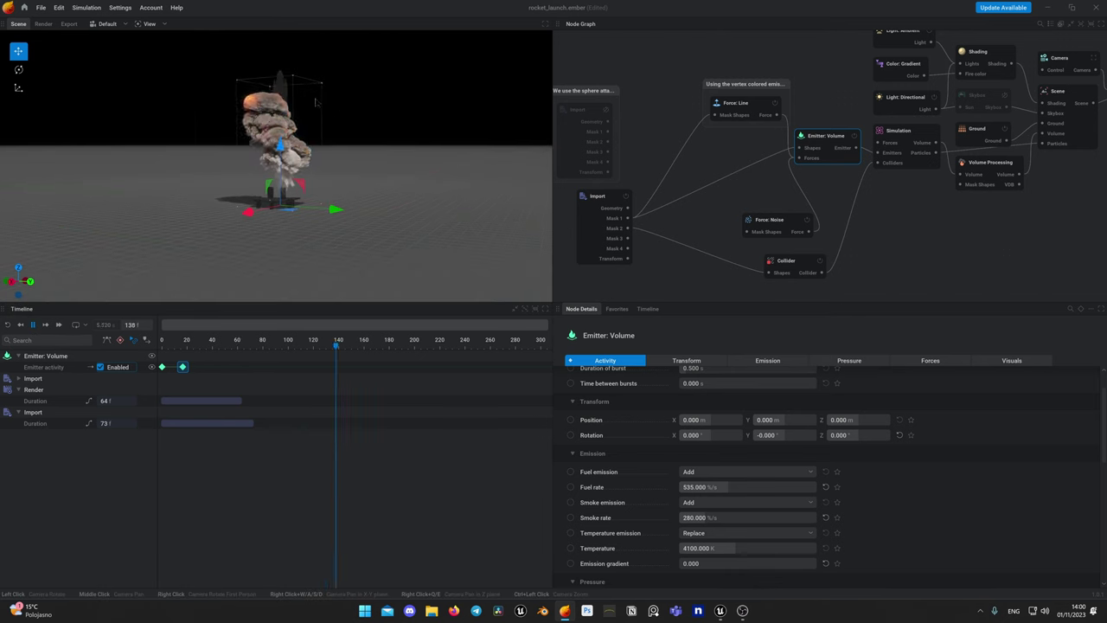
scroll(317, 102, up, 4)
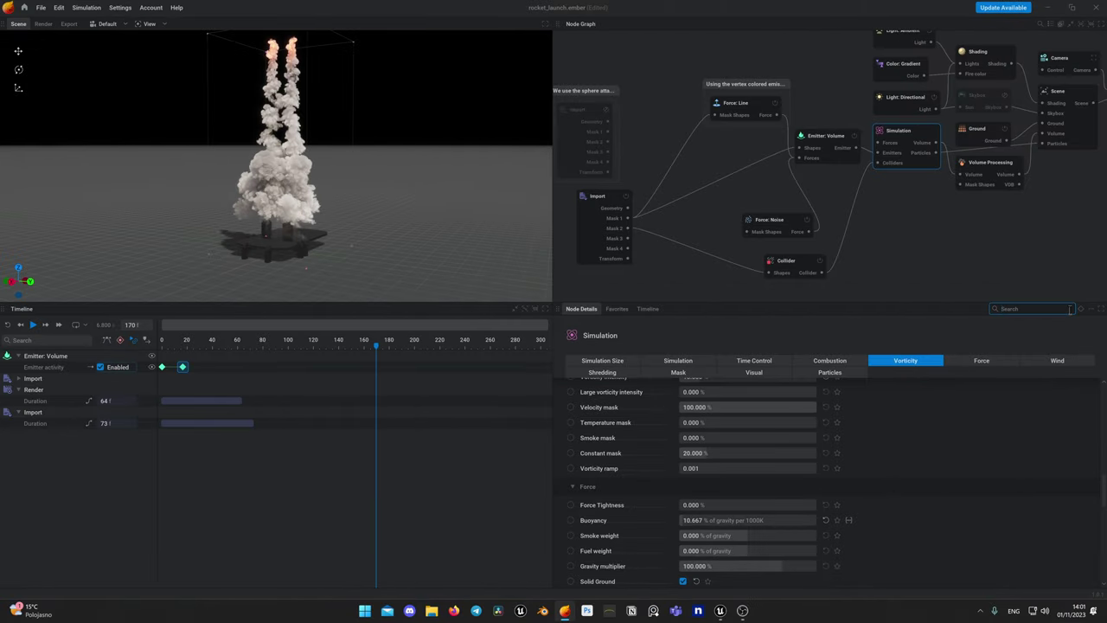
Step: Filter the Simulation node's settings for smoke, set the smoke weight to -250% of gravity, and replay the simulation
text(gra)
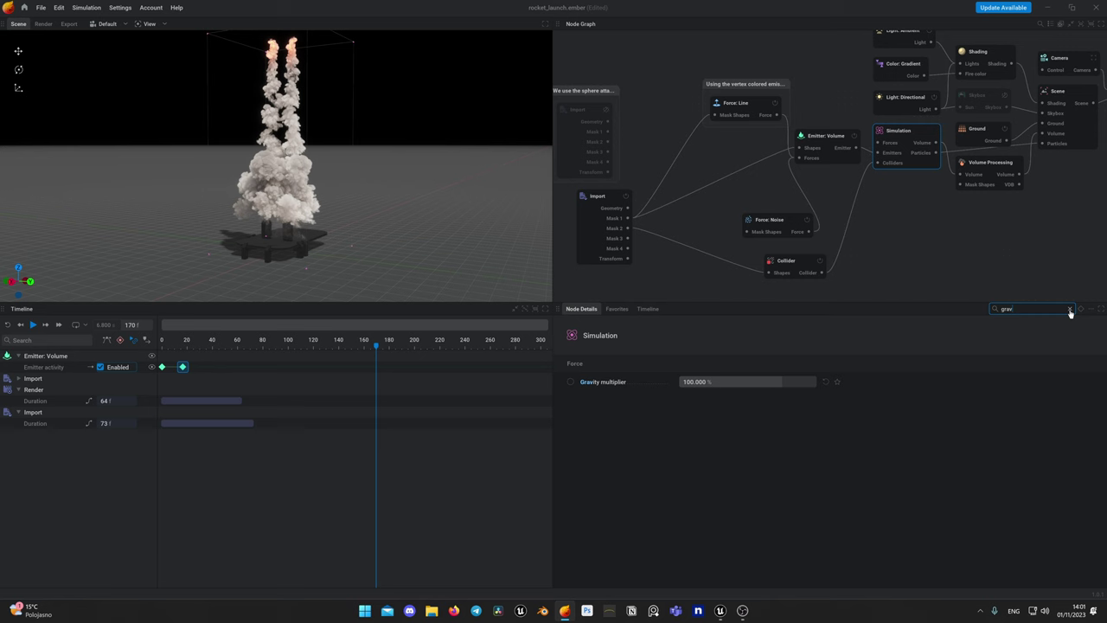
text(v)
click(1070, 308)
text(smo)
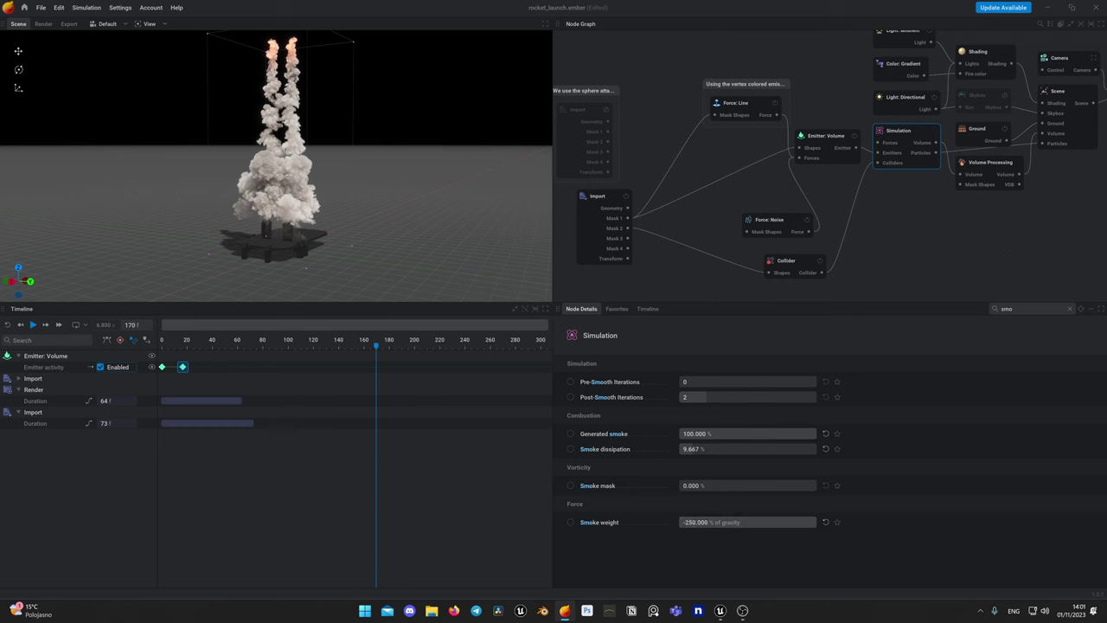
click(7, 325)
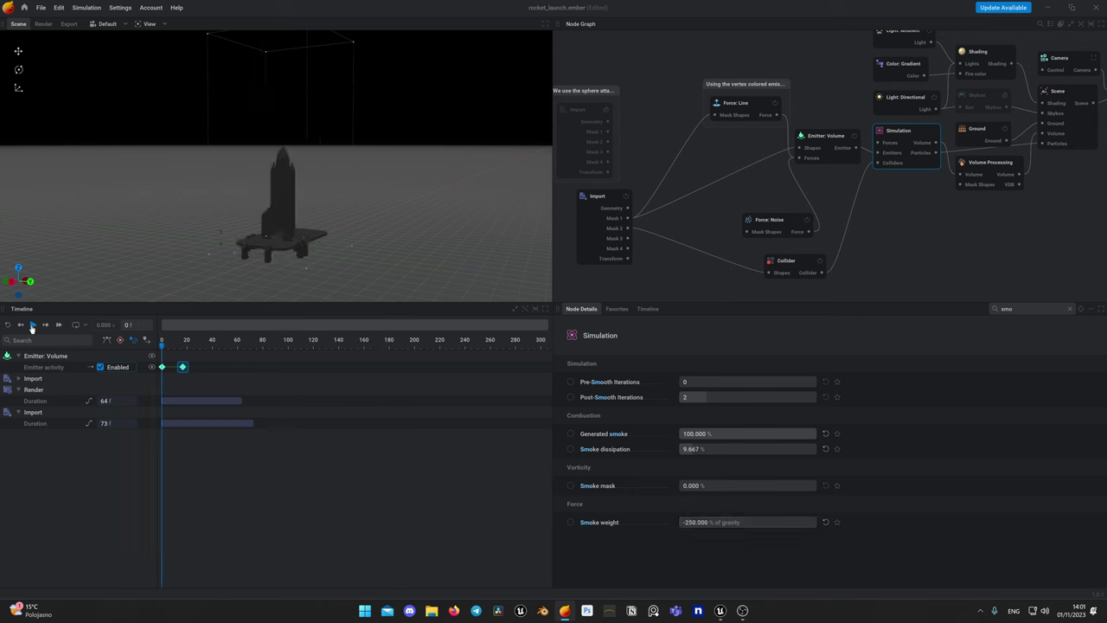
click(33, 324)
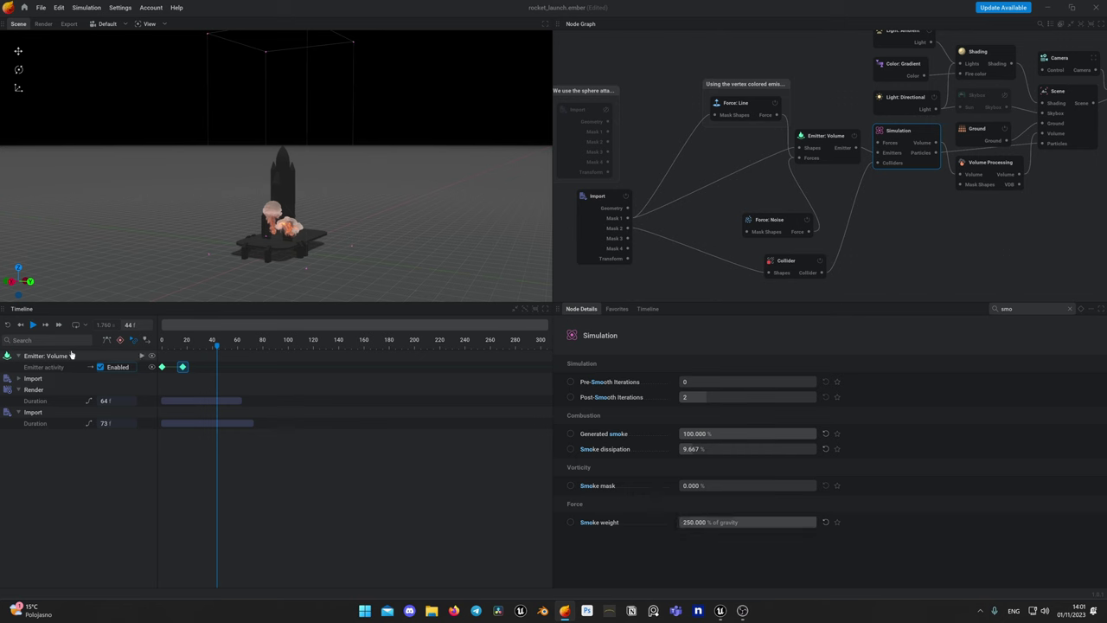
Step: Try smoke weights of 250% and 108.333% of gravity and slightly lower, replaying the simulation after each change
click(6, 324)
click(33, 325)
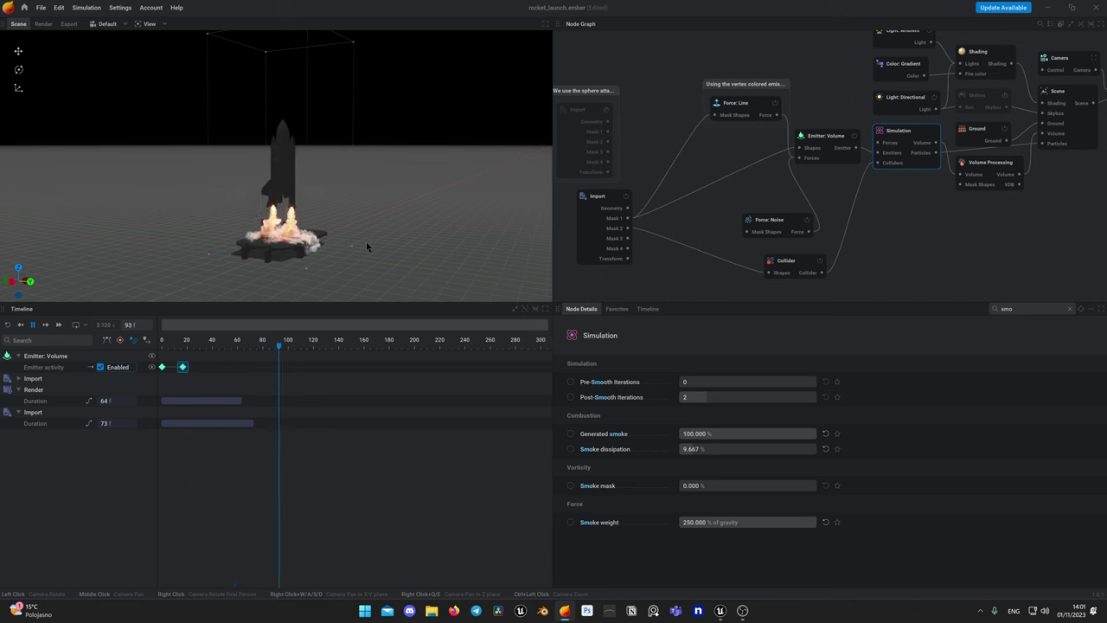
drag(751, 523, 723, 522)
click(7, 325)
click(33, 325)
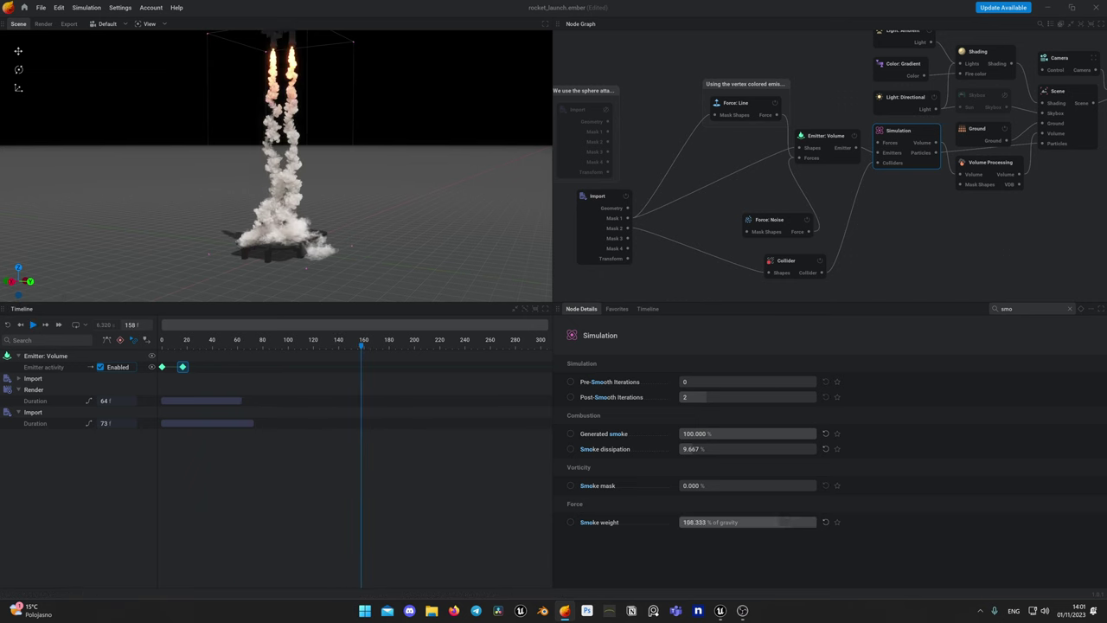
drag(783, 522, 780, 522)
click(7, 325)
click(33, 325)
click(33, 326)
Step: Set the generated smoke to 200% and replay the simulation
double_click(747, 434)
text(200)
key(Return)
click(8, 325)
click(33, 325)
click(33, 325)
Step: Lower the smoke weight to 8.333% of gravity, replaying the simulation from frame 0 to judge the plume
drag(774, 522, 761, 522)
click(7, 325)
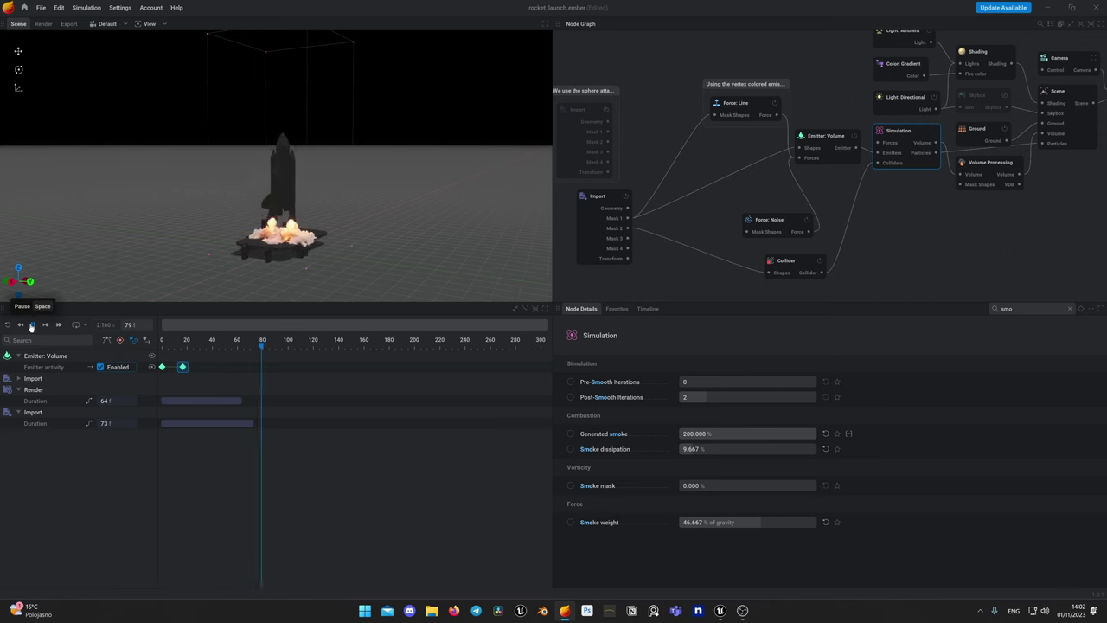
key(ctrl+z)
click(20, 324)
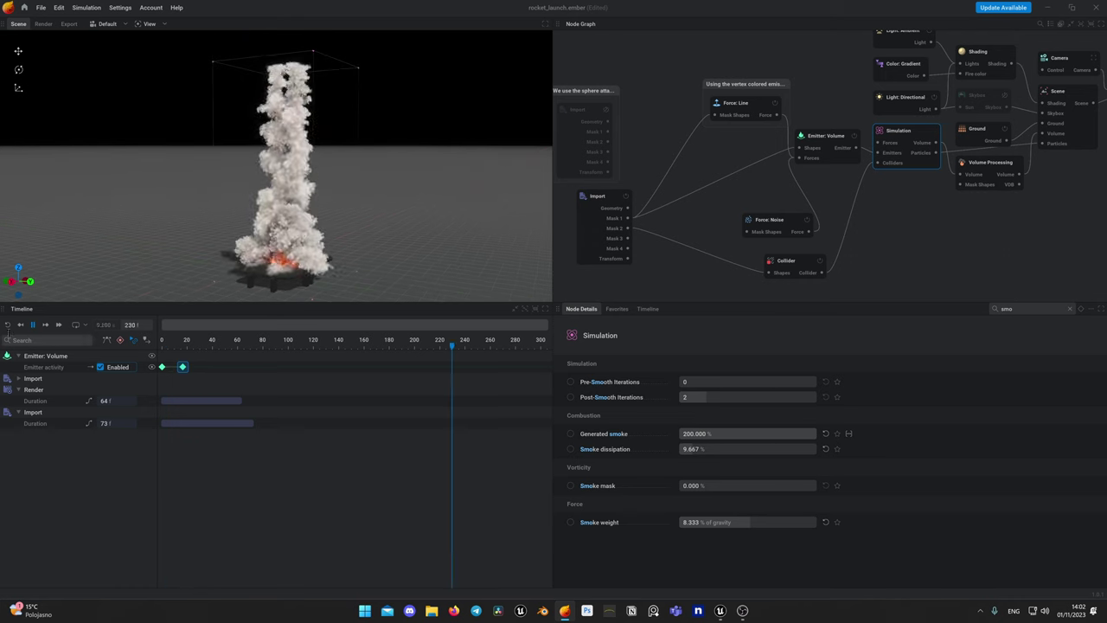
click(21, 324)
click(33, 325)
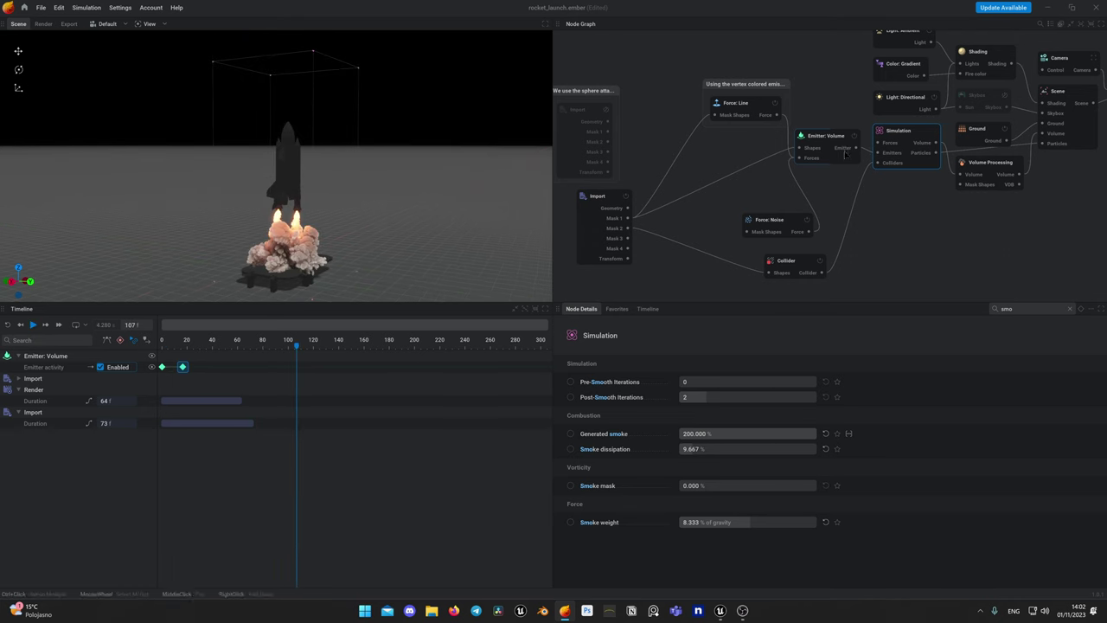
Step: Find the pressure settings of Emitter: Volume and add an Additional pressure rate keyframe at frame 107
click(826, 137)
double_click(1025, 309)
text(pre)
click(570, 382)
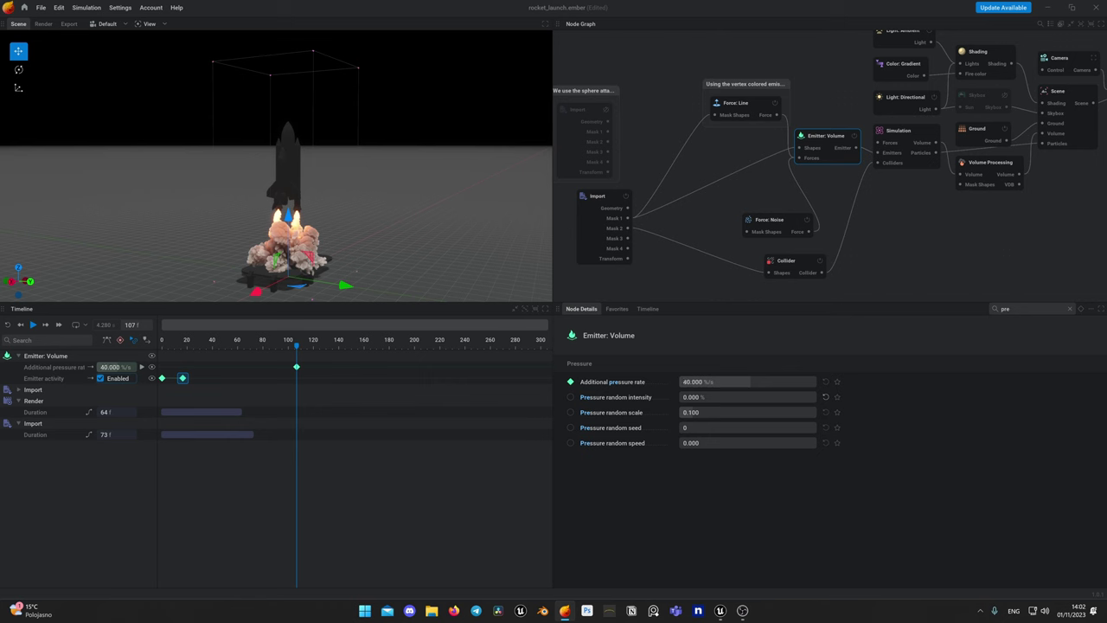
Step: Add a second Additional pressure rate keyframe at about frame 127 and replay the simulation from frame 0
click(323, 341)
click(123, 368)
click(162, 341)
key(space)
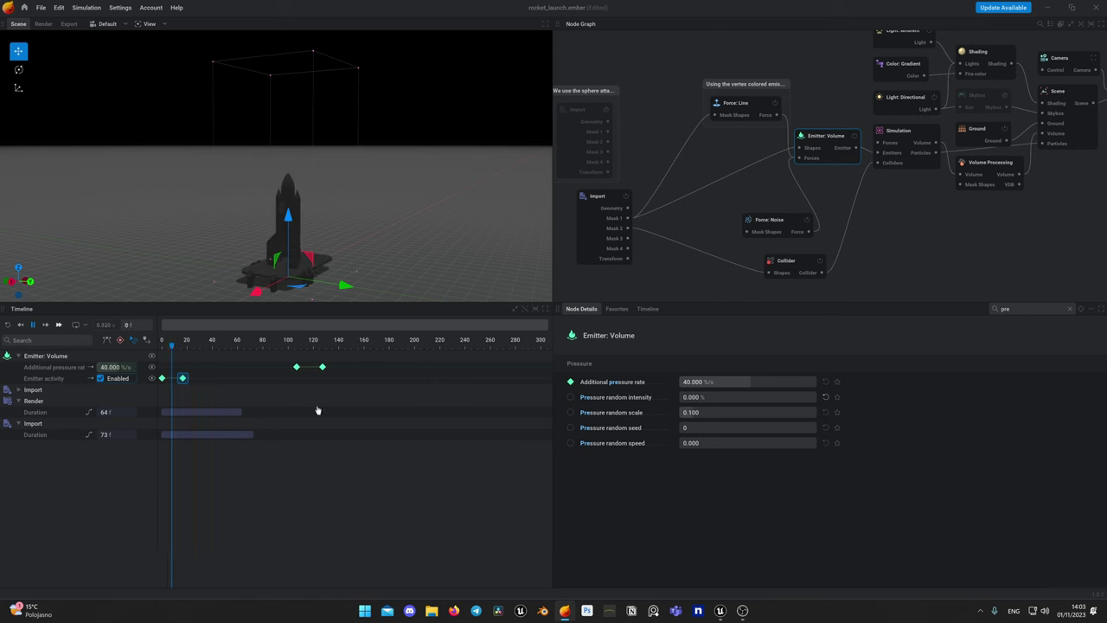
click(20, 324)
click(34, 325)
Step: Shift both Additional pressure rate keyframes earlier, to about frames 92 and 112, and replay the simulation
drag(312, 342, 269, 342)
drag(283, 358, 336, 377)
drag(321, 368, 303, 341)
click(21, 325)
click(33, 325)
Step: Set the second keyframe's Additional pressure rate to 100 %/s and replay the simulation
click(33, 326)
text(00)
key(Return)
click(21, 325)
click(33, 325)
click(33, 326)
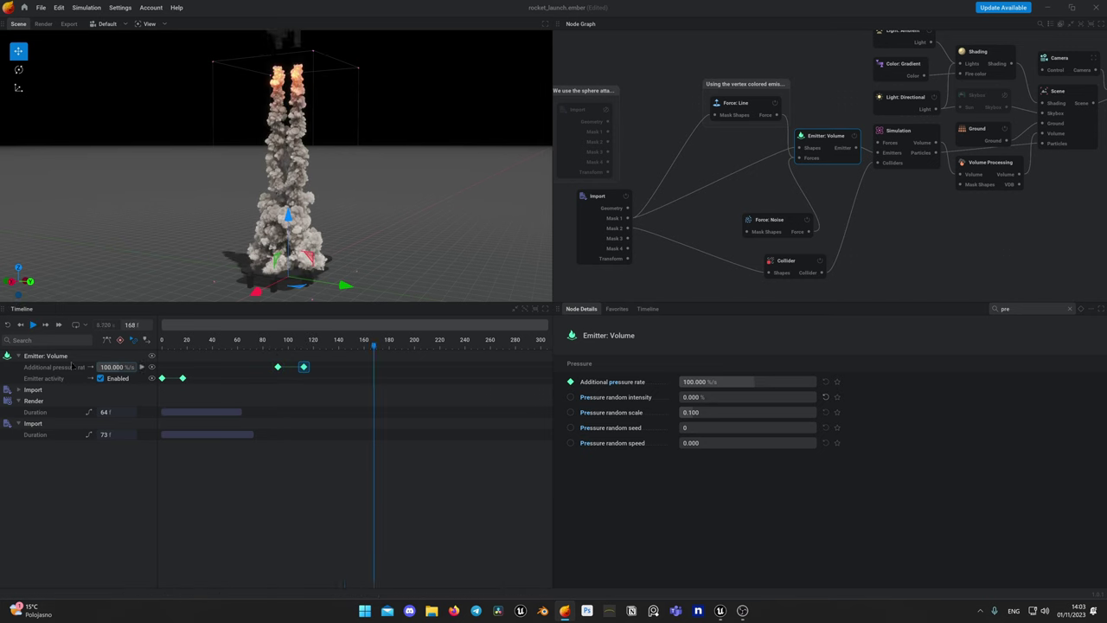
Step: Add a Fuel rate keyframe to Emitter: Volume at about frame 79 and play the simulation
click(261, 342)
double_click(1028, 308)
text(fuel)
click(570, 397)
click(32, 324)
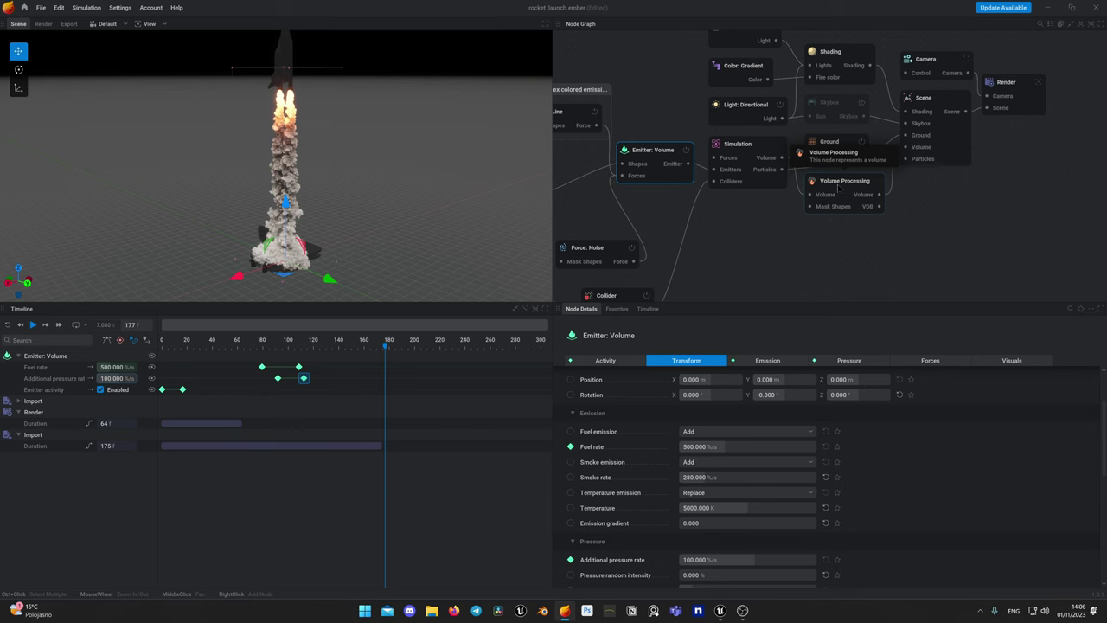
Step: Create an Export: VDB node fed by the VDB output of Volume Processing
click(838, 185)
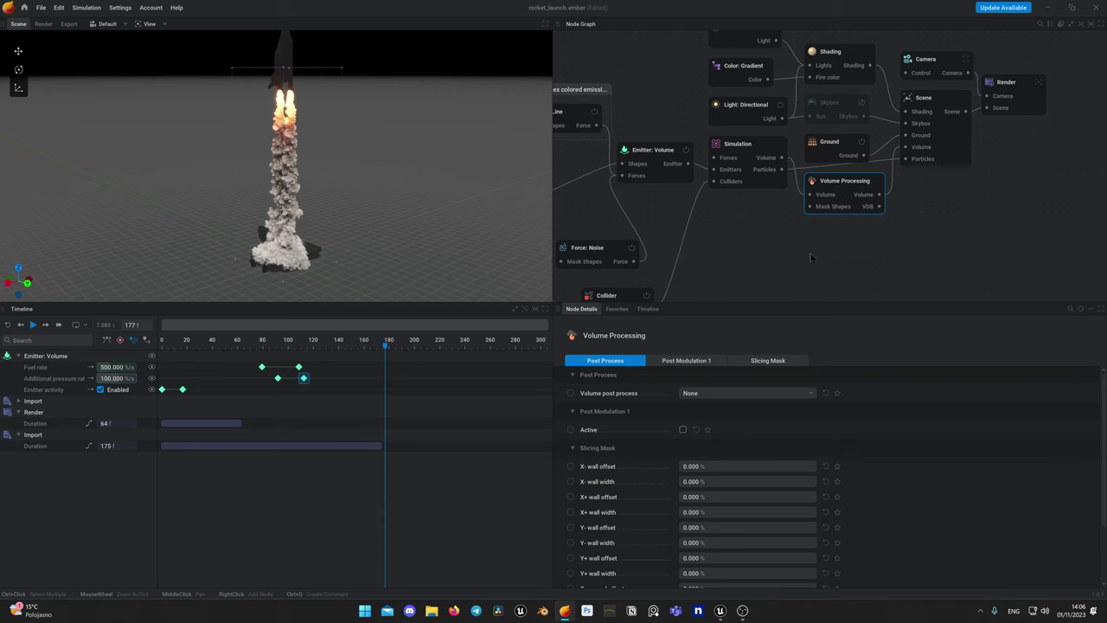
drag(828, 202, 910, 242)
click(934, 247)
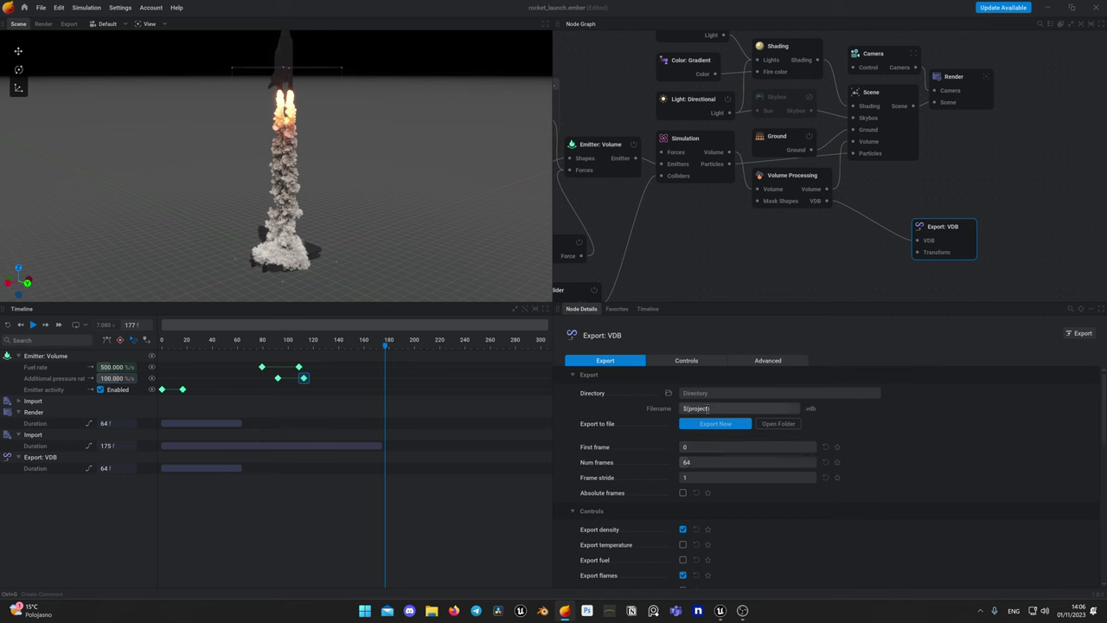
Step: Configure the VDB export with filename ${project}_tutorial, density and temperature on, flames off, 175 frames, and directory D:\00_New YouTube\Videos\VDB_Launch\VDB
click(712, 409)
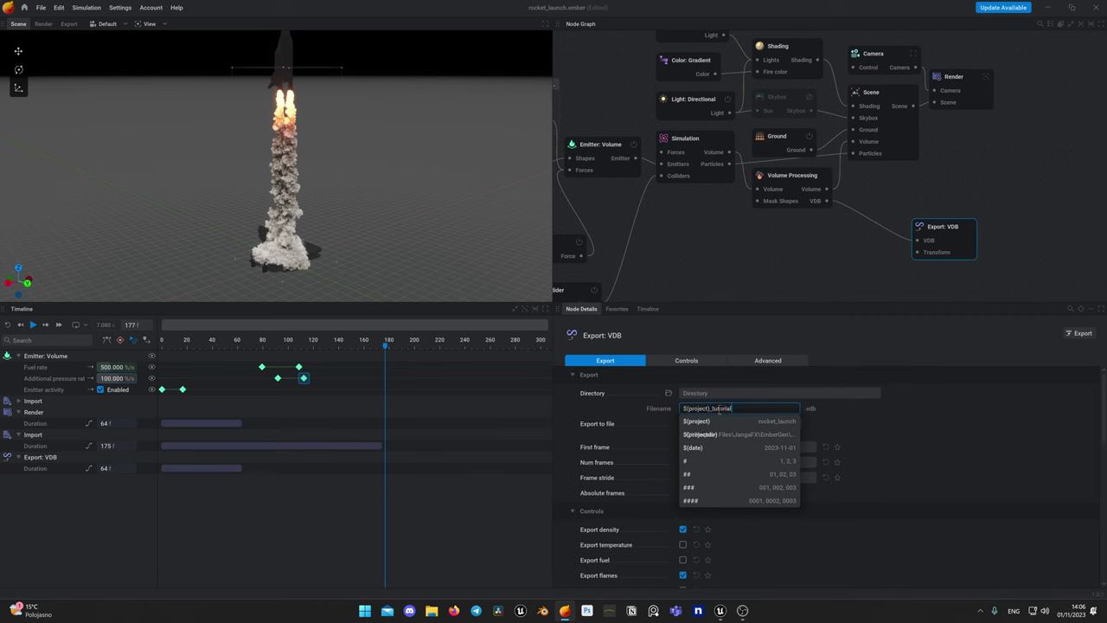
key(Return)
scroll(727, 491, down, 3)
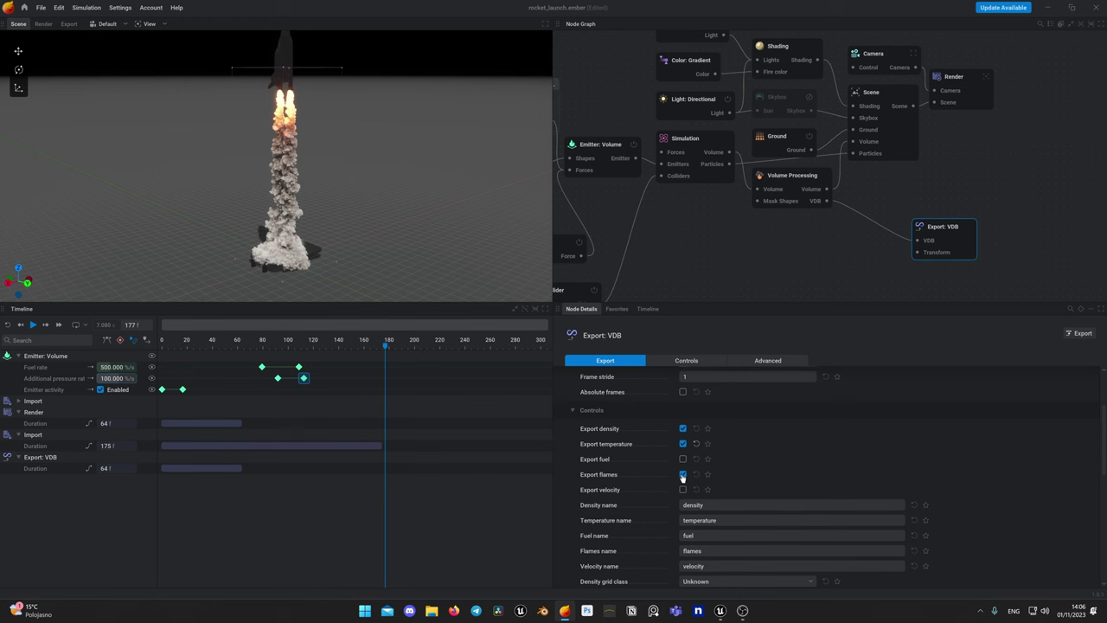
scroll(682, 476, down, 5)
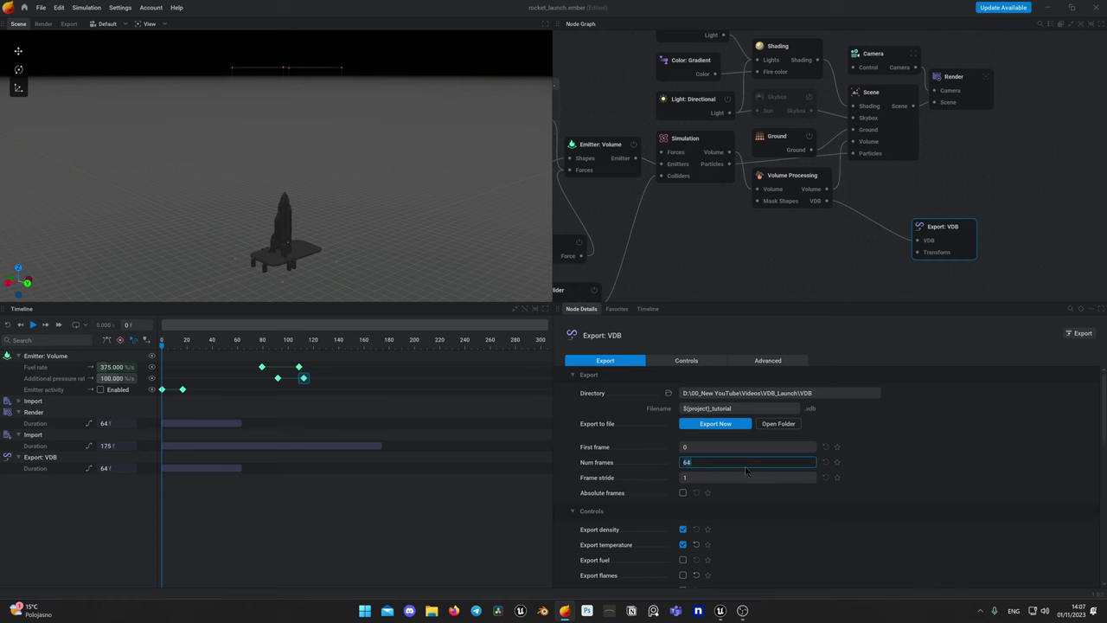
key(Return)
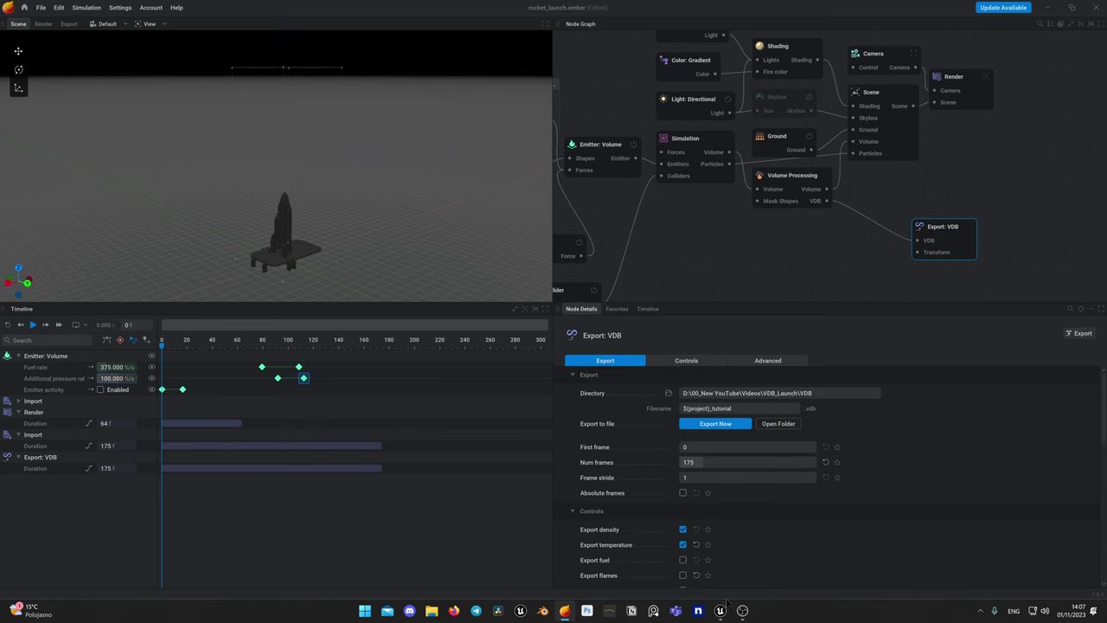
Step: Check the launch sequence's length in Unreal Engine, then return to EmberGen and export the VDB files
click(721, 611)
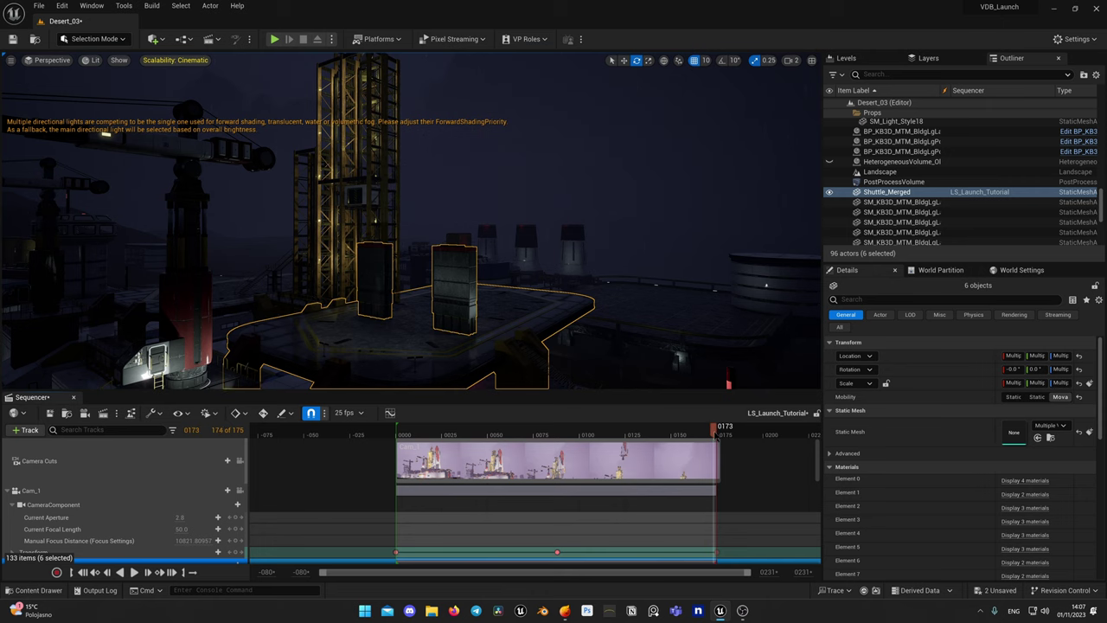
key(space)
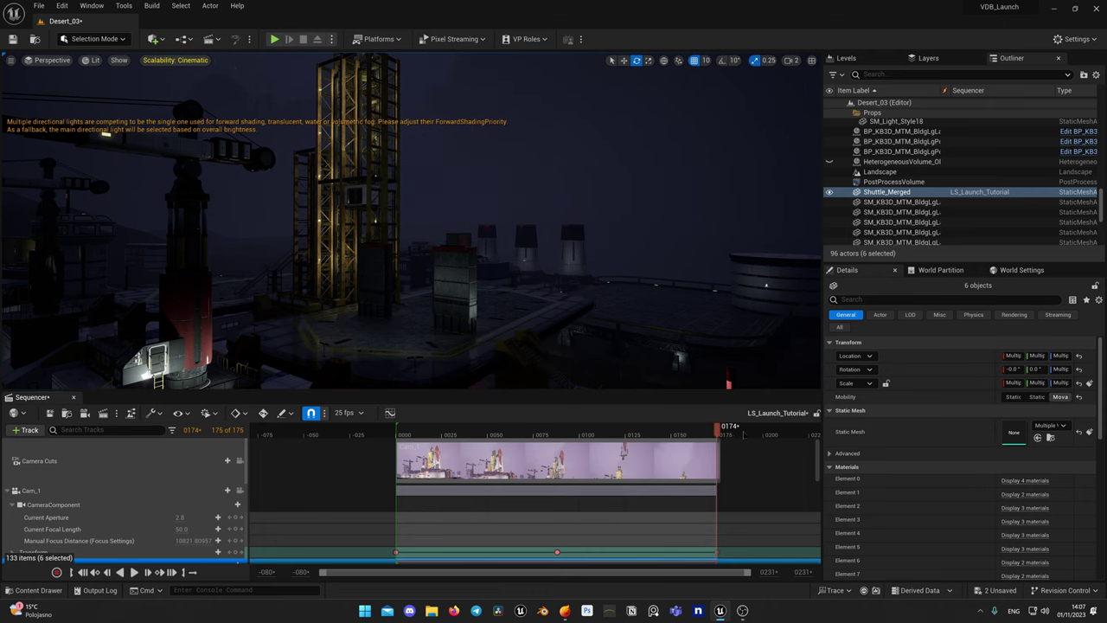
key(alt+Tab)
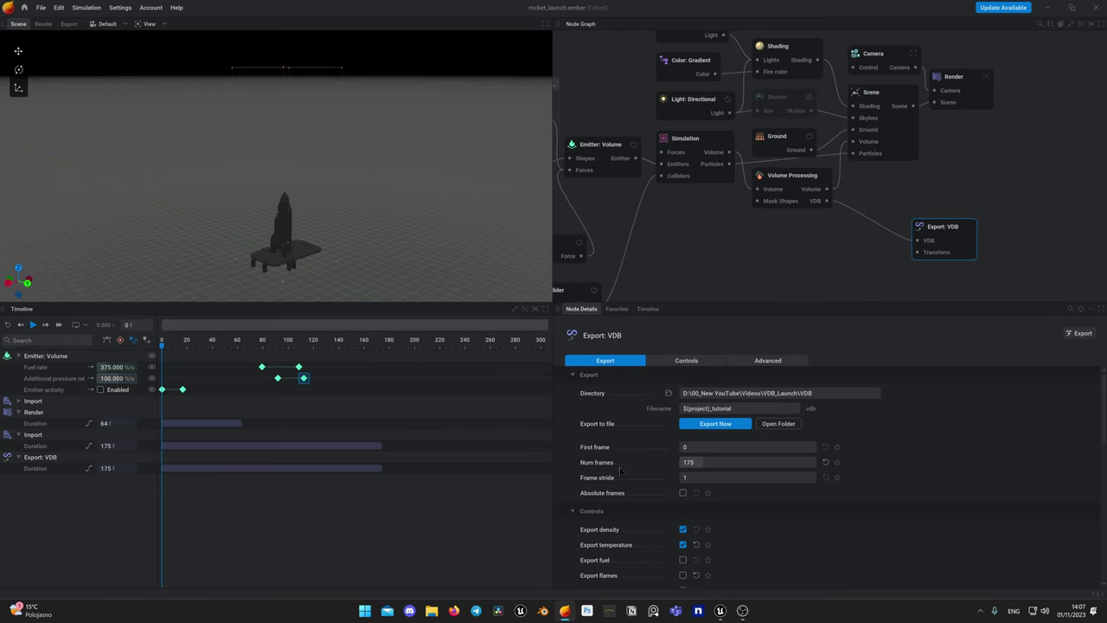
click(713, 423)
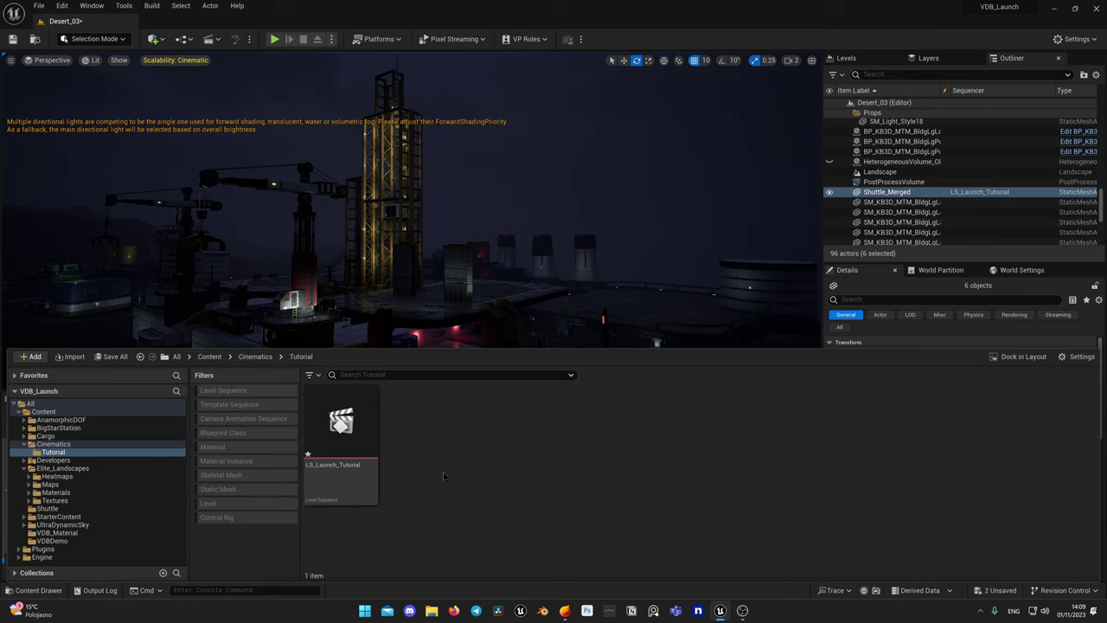
Step: In Unreal Engine, import rocket_launch_tutorial_0.vdb from the VDB_Launch\VDB folder into Cinematics/Tutorial as a sequence with density and temperature attributes
key(super+e)
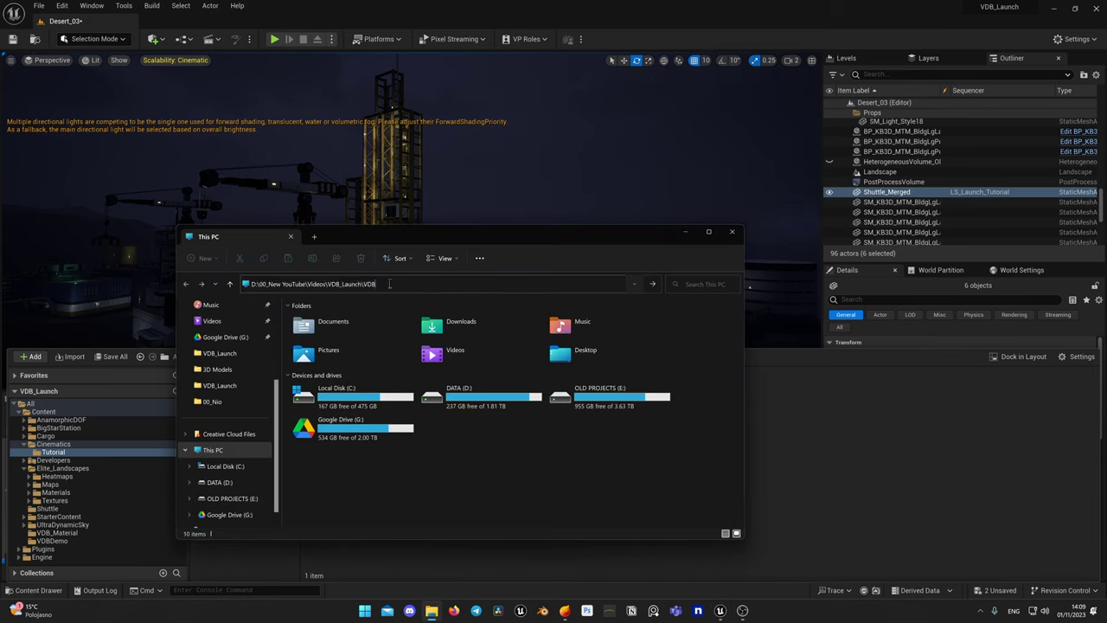
key(Return)
drag(337, 321, 734, 425)
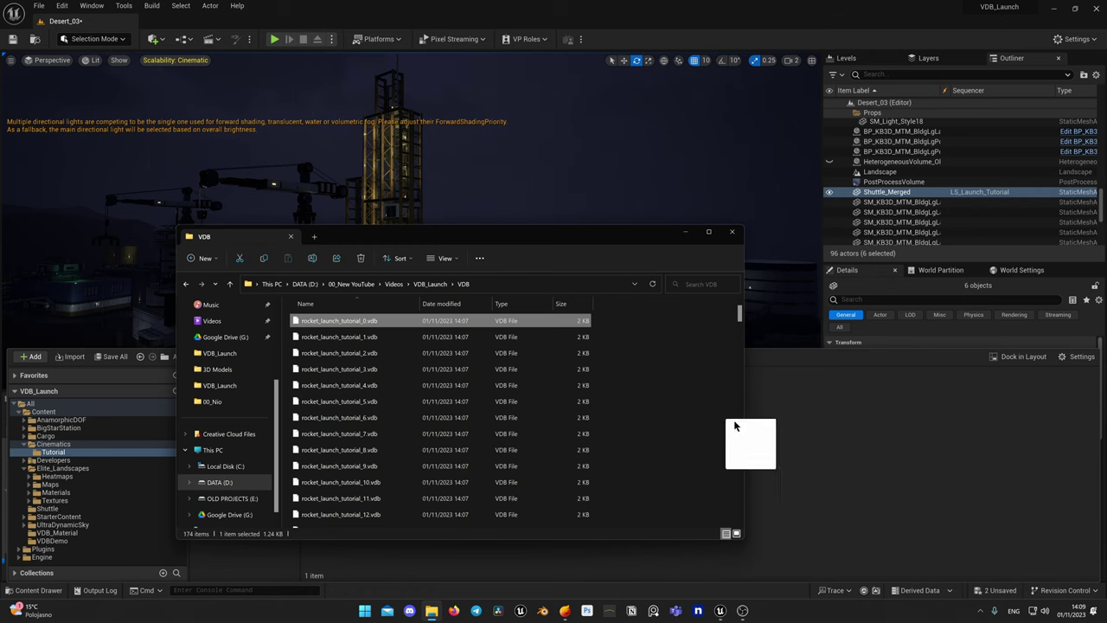
click(686, 242)
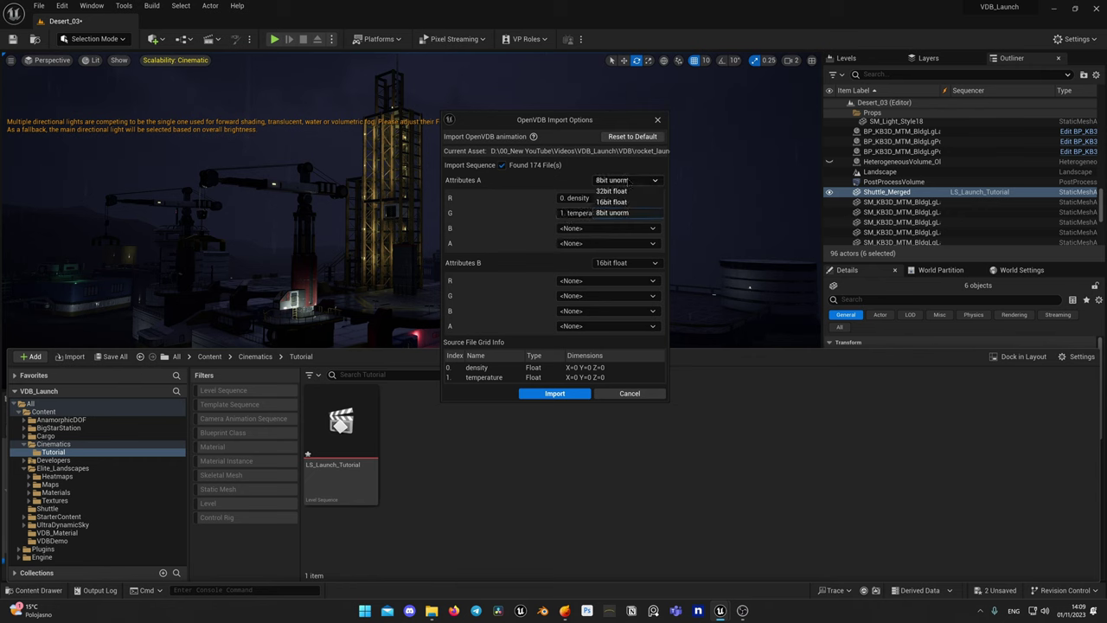
click(552, 394)
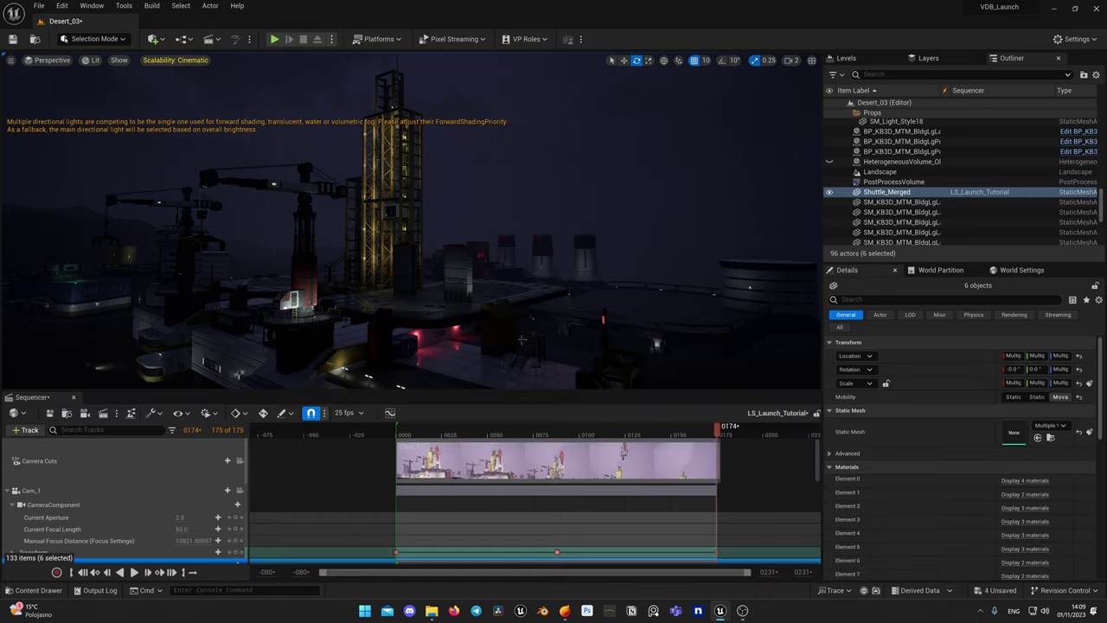
Step: Add a Heterogeneous Volume actor to the level near the launch platform
right_drag(512, 313, 513, 315)
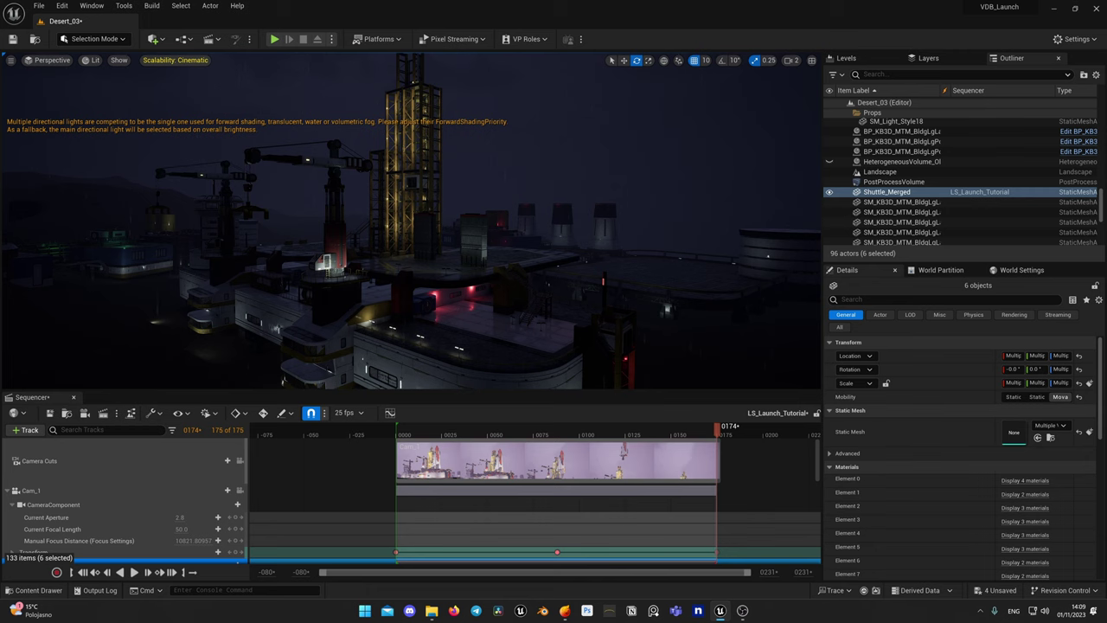
click(161, 39)
text(heter)
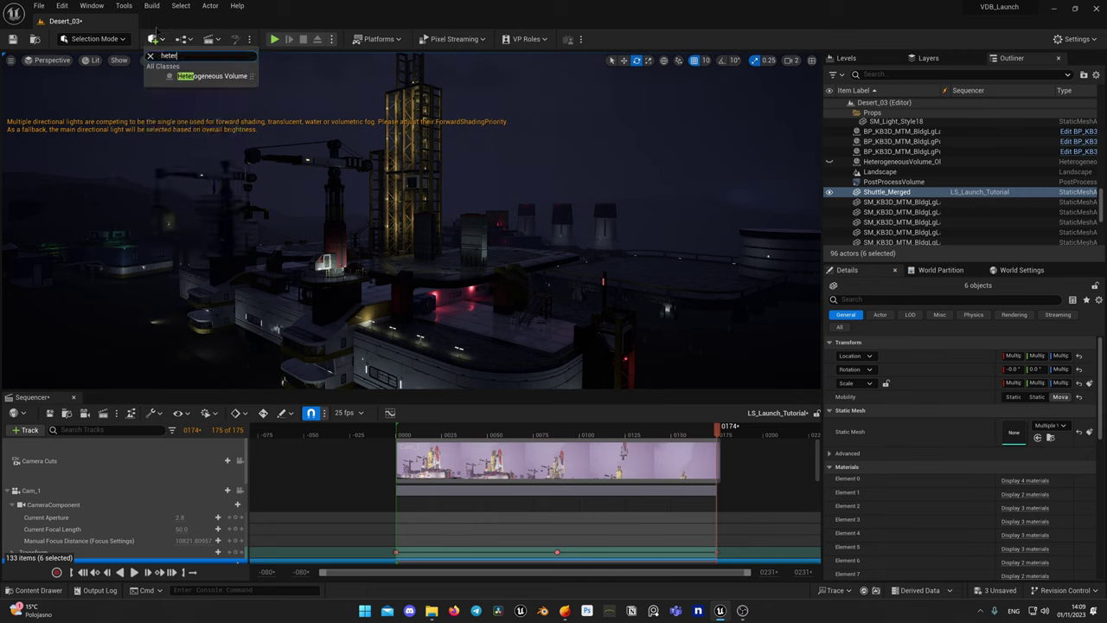
click(207, 76)
scroll(602, 187, up, 3)
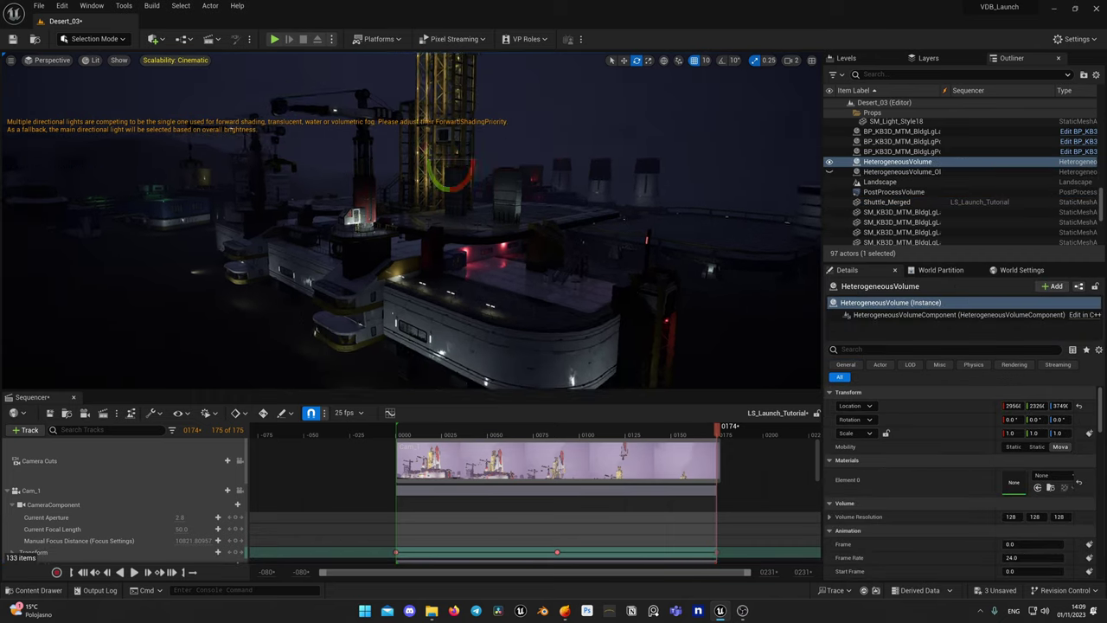
mouse_move(493, 229)
right_down()
mouse_move(510, 216)
mouse_move(502, 251)
mouse_move(501, 235)
right_up()
Step: Assign VDB_Material_Inst to Element 0 of the heterogeneous volume and open that material instance
key(ctrl+space)
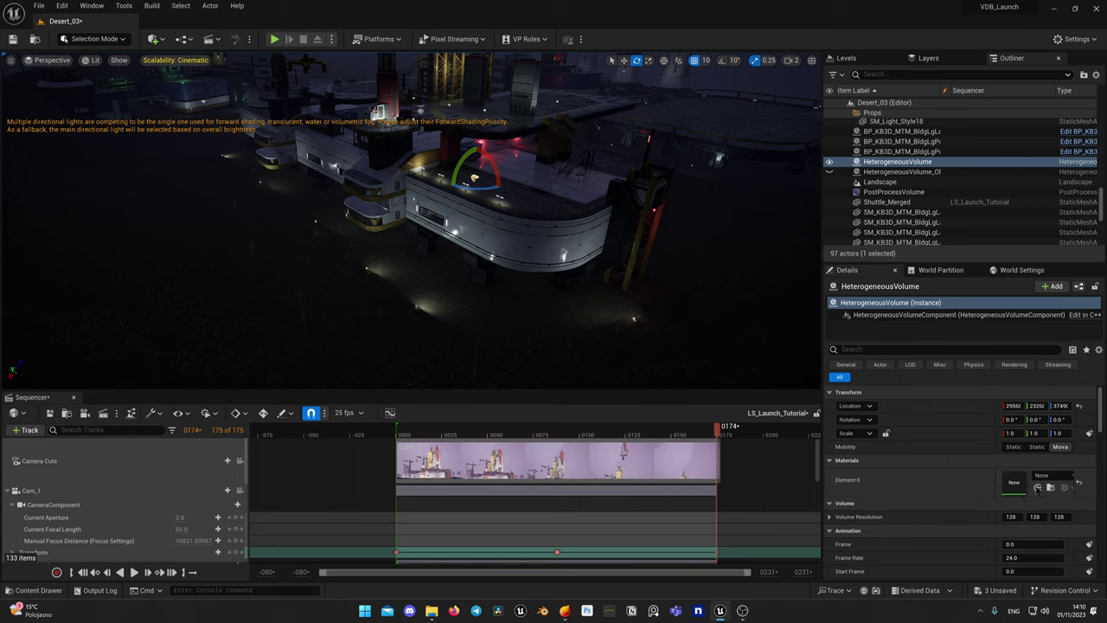
click(1038, 488)
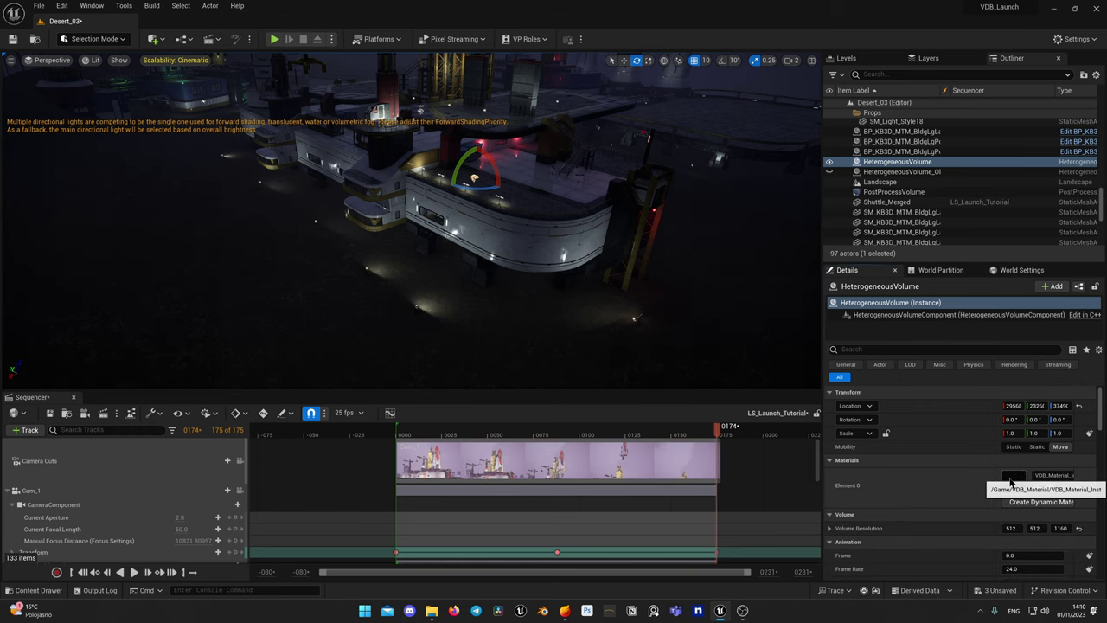
drag(770, 198, 663, 166)
double_click(662, 172)
Step: Set the material instance's Param texture to rocket_launch_tutorial from the Cinematics/Tutorial folder and save it
key(ctrl+space)
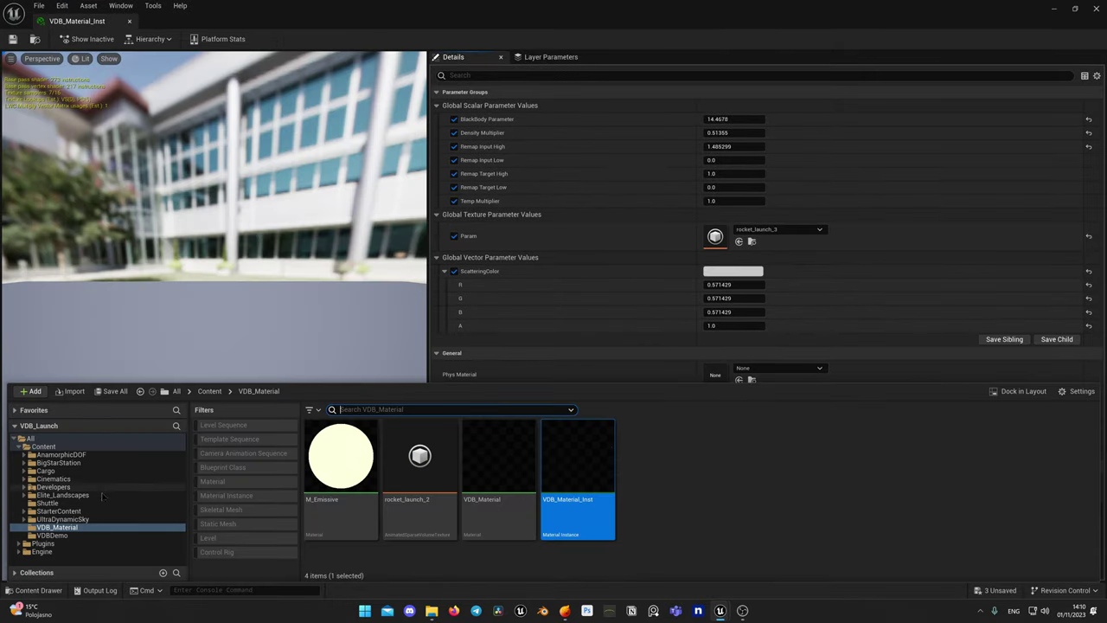
click(23, 478)
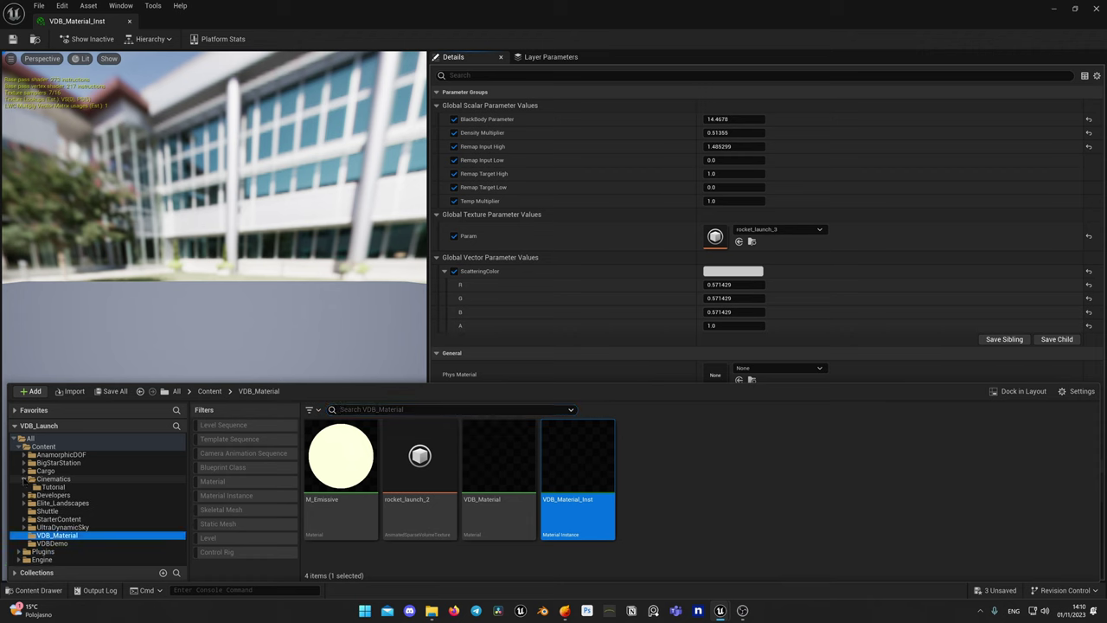
click(53, 487)
click(420, 471)
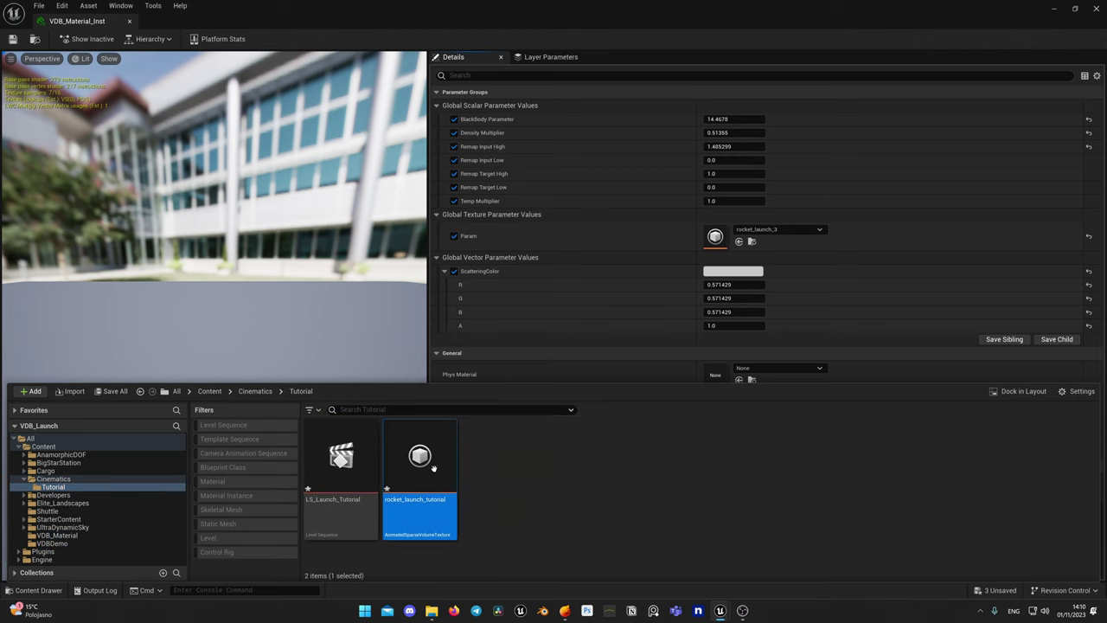
click(739, 243)
click(740, 243)
key(ctrl+s)
Step: Reset Remap Input High, Density Multiplier and BlackBody Parameter to their default 1.0 and close the material instance
click(1088, 146)
click(1088, 132)
click(1088, 118)
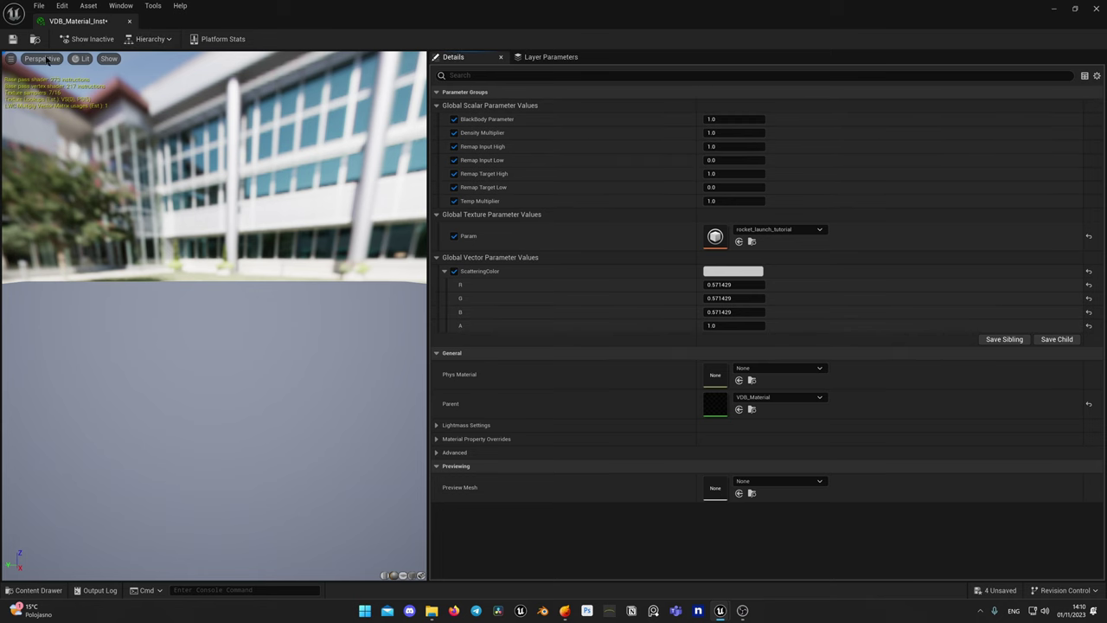
click(130, 21)
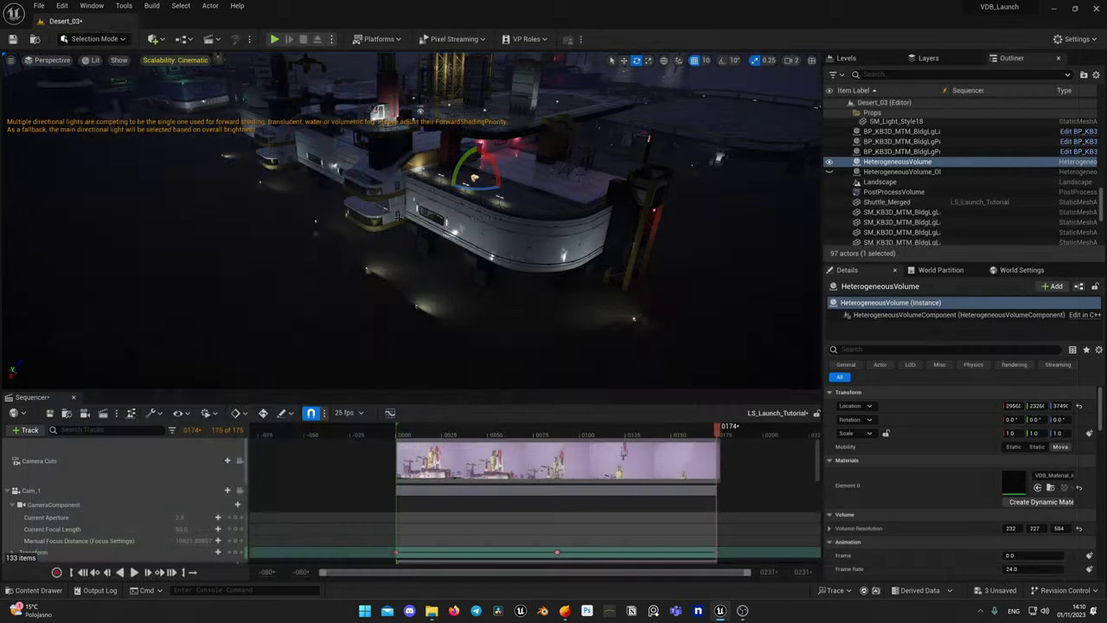
Step: Set the heterogeneous volume's Frame Rate to 25 and preview its animation at frame 50 and frame 100
right_drag(495, 196, 490, 169)
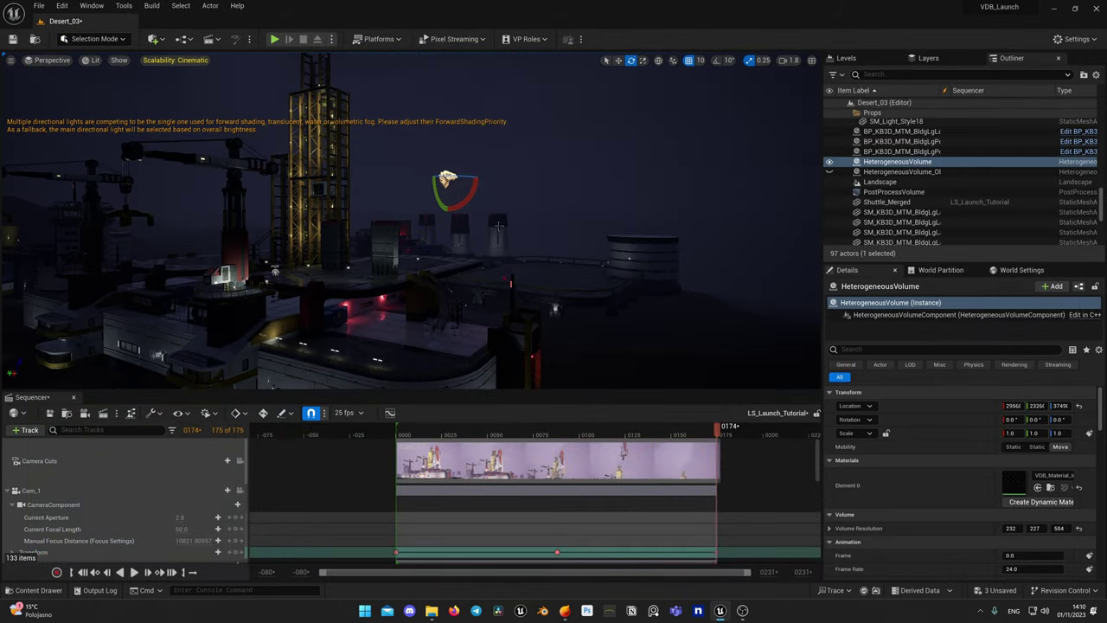
scroll(925, 504, down, 2)
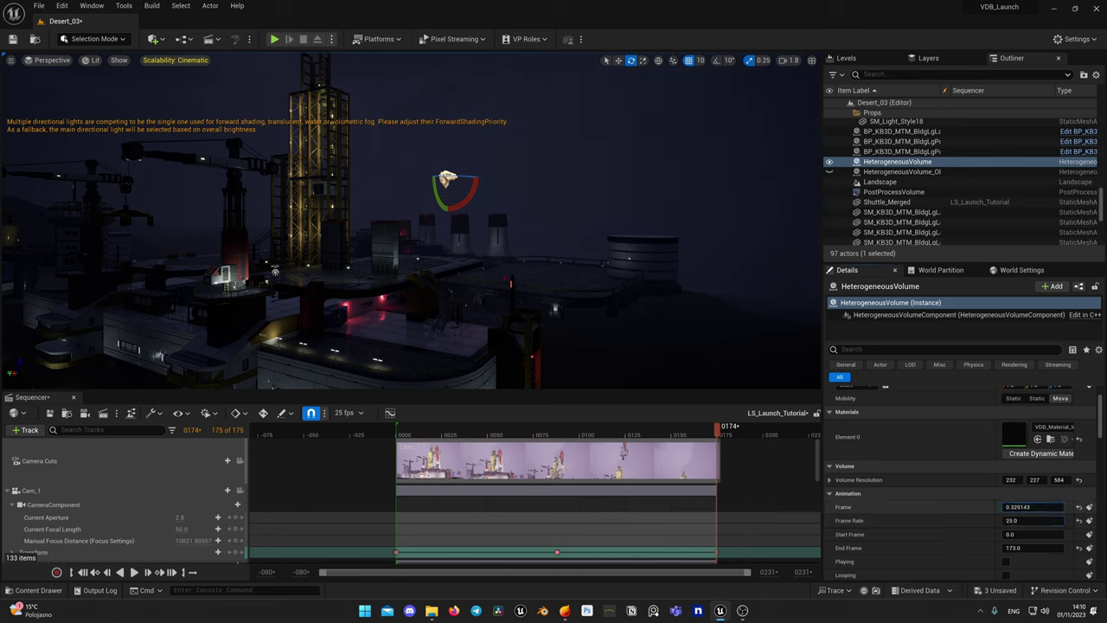
text(50)
key(Return)
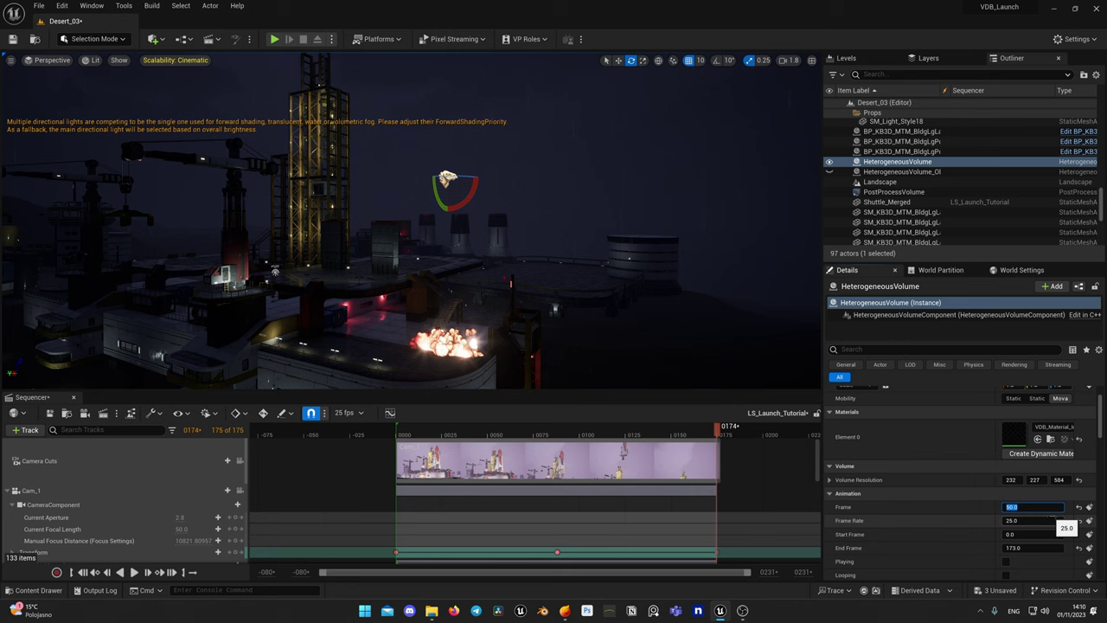
text(100)
key(Return)
right_drag(586, 280, 432, 285)
scroll(519, 291, down, 1)
mouse_move(621, 296)
right_down()
mouse_move(579, 294)
mouse_move(622, 297)
right_up()
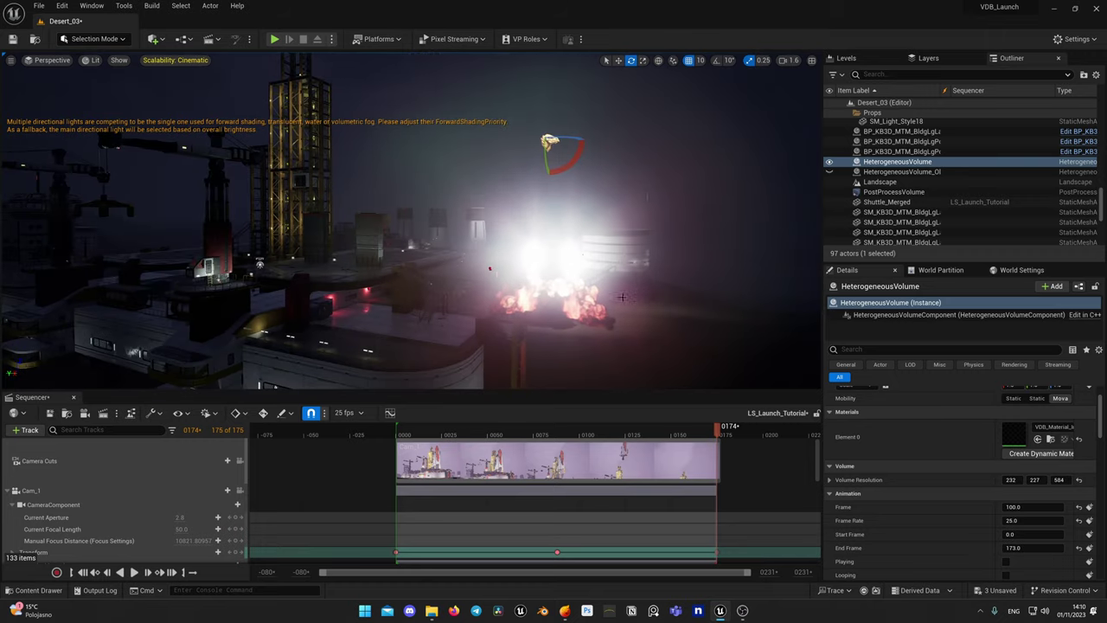
Step: Reopen VDB_Material_Inst beside the viewport and lower its Temp Multiplier to about 0.47
double_click(1010, 433)
drag(573, 24, 673, 320)
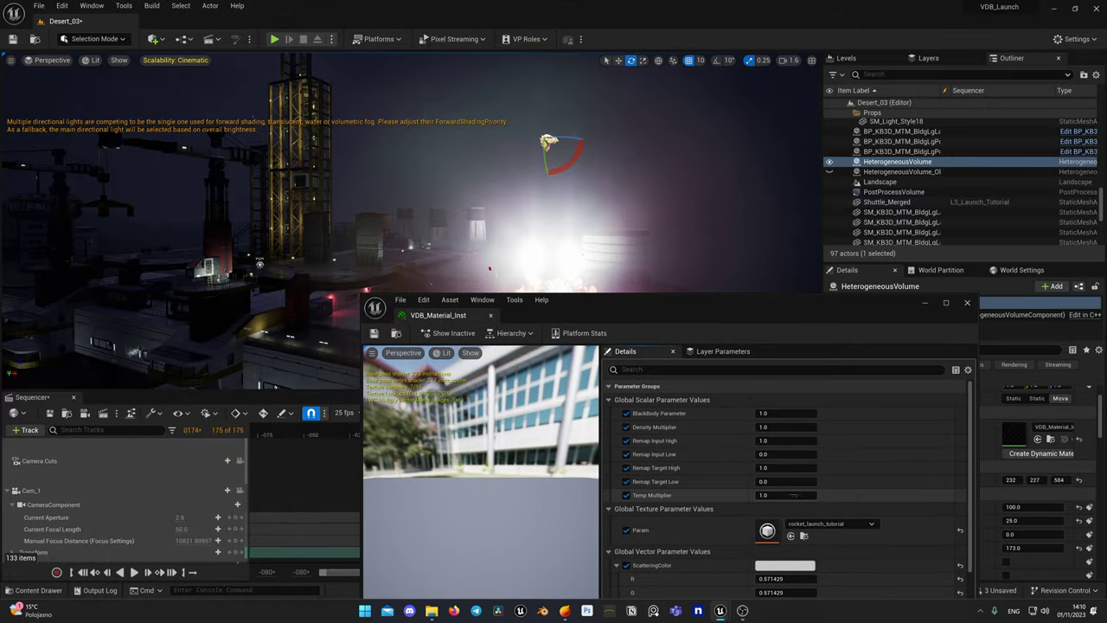
drag(741, 316, 794, 368)
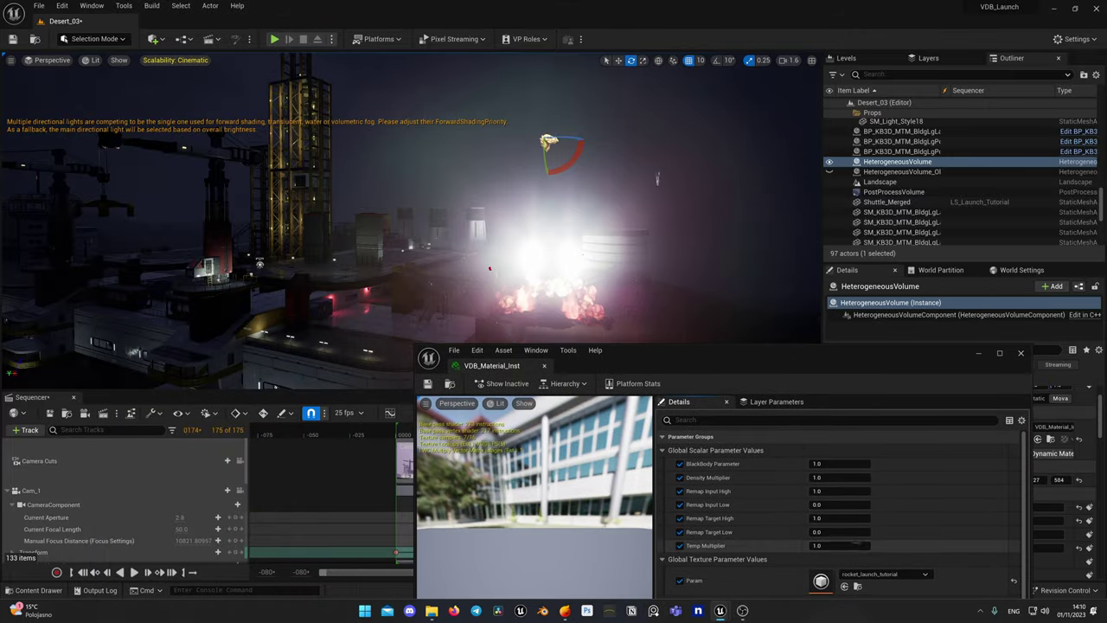
drag(843, 546, 817, 546)
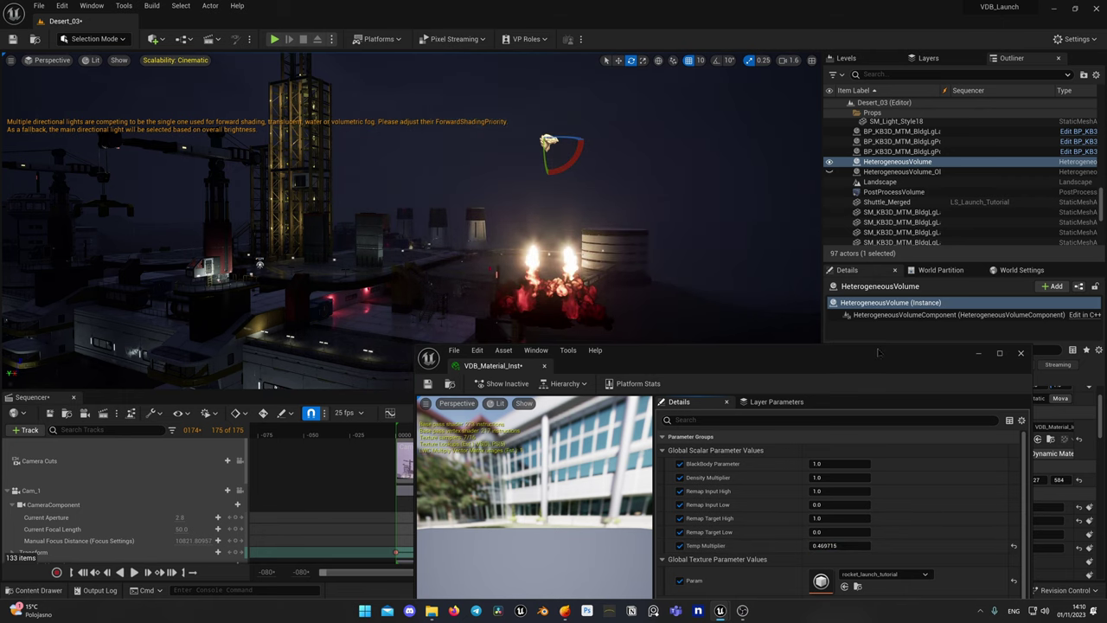
drag(882, 354, 642, 336)
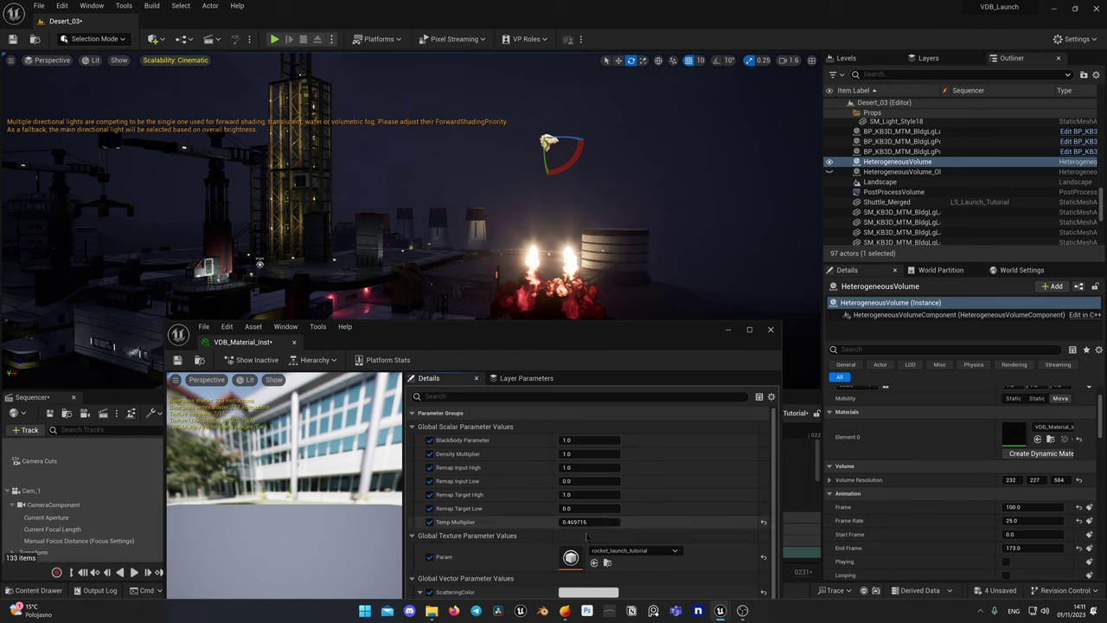
Step: Minimise the material instance and preview the heterogeneous volume's animation with Playing and Looping enabled, finishing with both options off
click(727, 330)
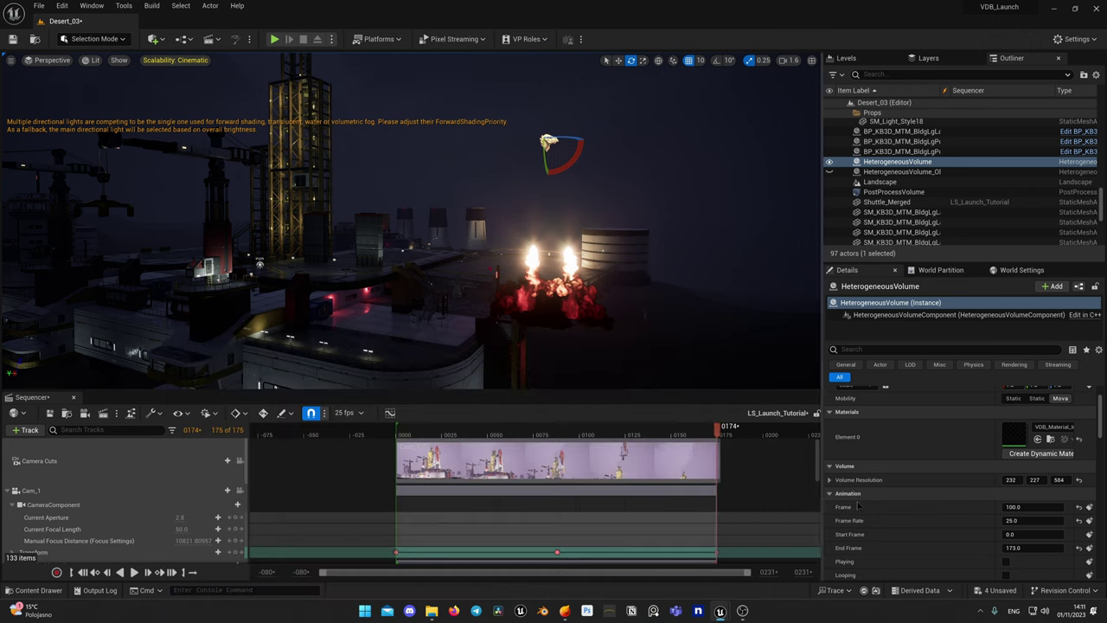
scroll(951, 519, down, 1)
click(1006, 529)
click(1006, 543)
right_drag(484, 234, 479, 258)
click(1008, 544)
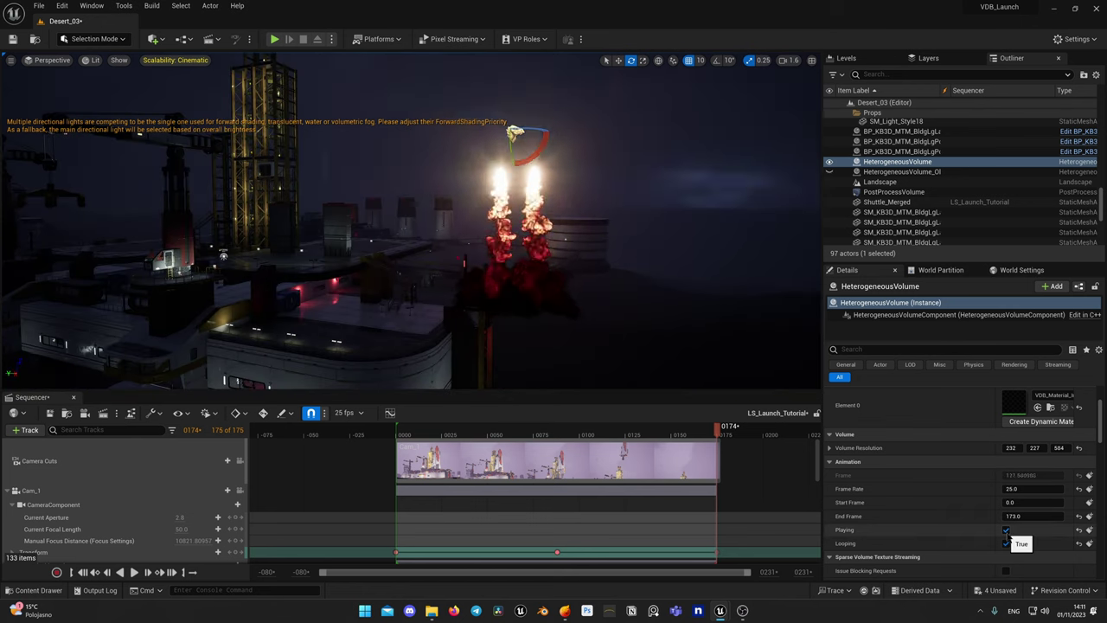
click(1008, 530)
Step: Add the heterogeneous volume as an actor track in the LS_Launch_Tutorial sequence
right_drag(692, 337, 670, 415)
key(e)
scroll(684, 372, down, 3)
right_drag(621, 233, 621, 201)
key(q)
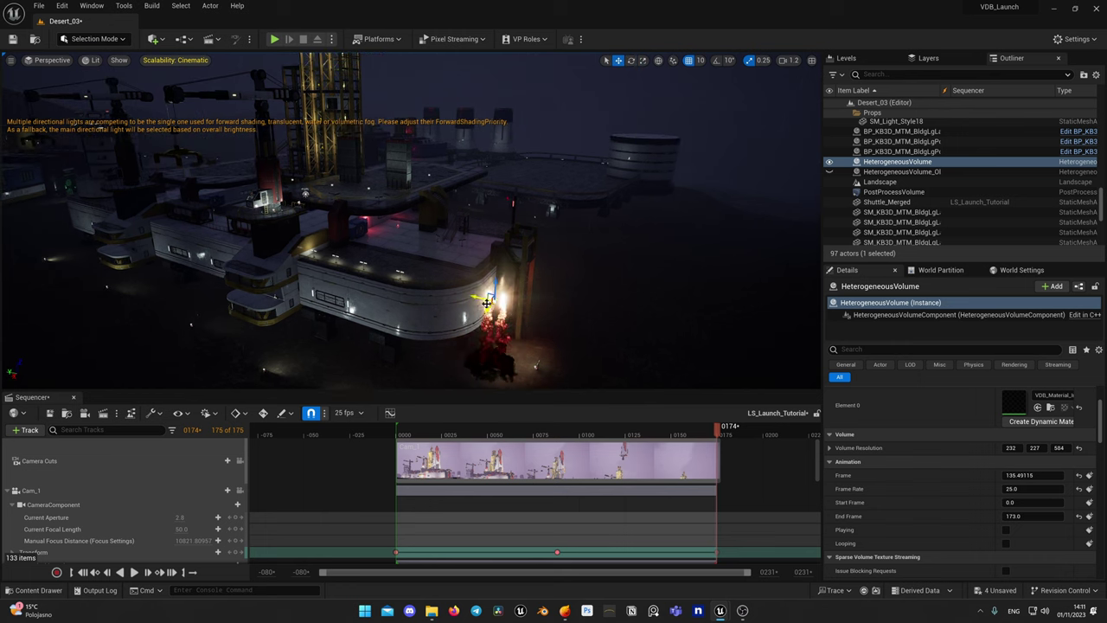
right_drag(503, 198, 474, 163)
key(w)
click(26, 430)
mouse_move(67, 250)
click(247, 255)
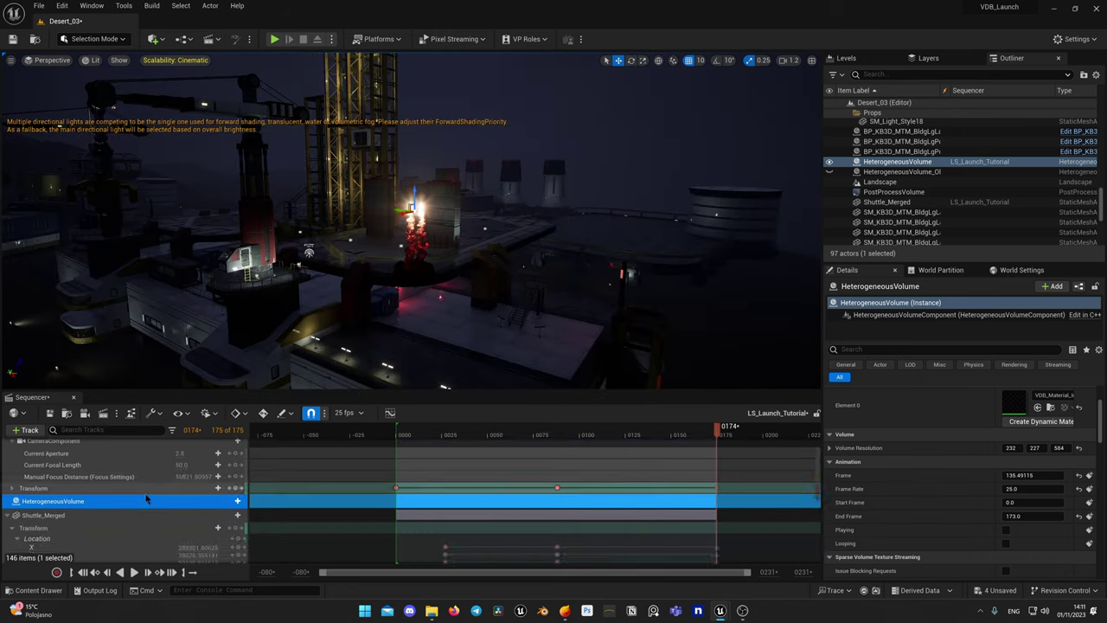
scroll(147, 500, up, 1)
Step: At sequence frame 17, move the heterogeneous volume onto the launch pad, beneath the shuttle's engines
drag(685, 435, 427, 435)
right_drag(484, 320, 501, 312)
key(w)
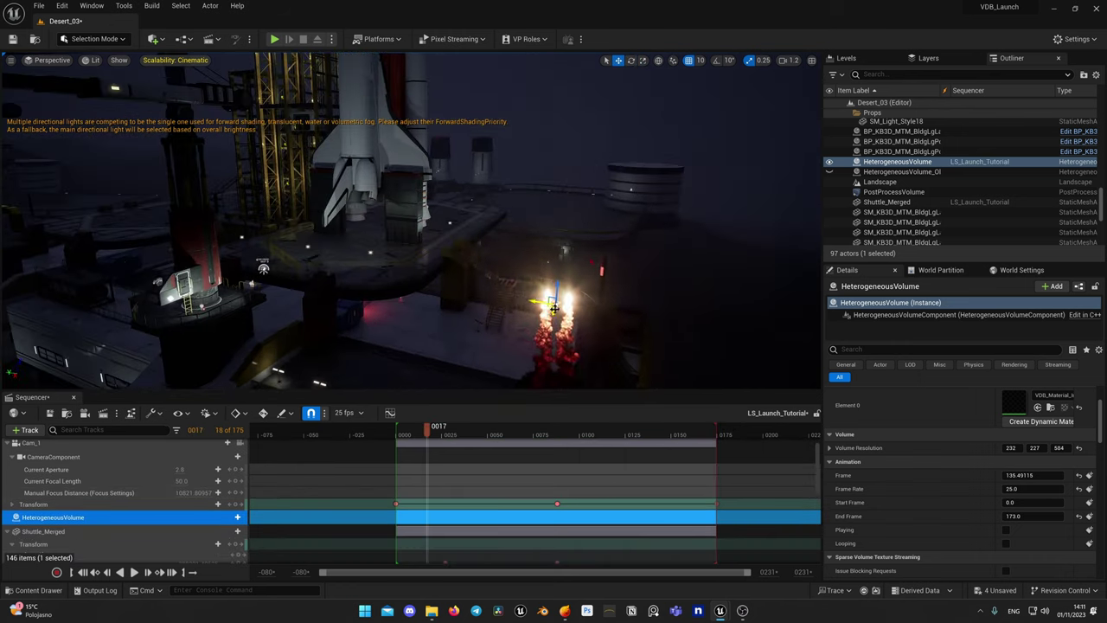
drag(558, 281, 368, 179)
right_drag(368, 179, 355, 186)
key(w)
right_drag(422, 190, 424, 251)
key(e)
drag(422, 192, 429, 149)
mouse_move(429, 149)
right_down()
mouse_move(425, 112)
mouse_move(433, 129)
right_up()
key(w)
mouse_move(433, 235)
mouse_down()
mouse_move(426, 364)
mouse_move(433, 247)
mouse_up()
right_drag(432, 247, 422, 278)
key(w)
Step: Set the heterogeneous volume's scale to 12.5 on all axes
scroll(923, 468, up, 3)
drag(824, 433, 749, 432)
text(12.5)
key(Return)
Step: Shift the heterogeneous volume horizontally to about X 288380 and Y 28790, centring its two flames between the side boosters
right_drag(484, 216, 467, 191)
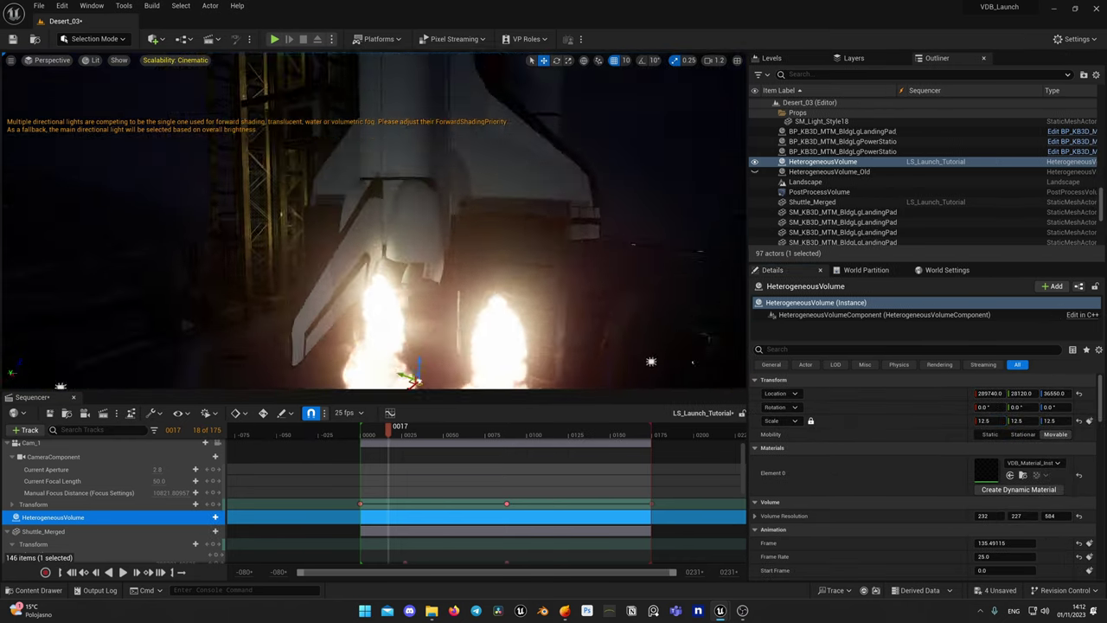
drag(436, 354, 485, 346)
right_drag(487, 260, 432, 234)
drag(425, 225, 467, 294)
right_drag(467, 294, 433, 268)
Step: Key the volume's scale at sequence frame 17 and set it to 20 on all axes
click(1088, 421)
drag(984, 421, 1002, 420)
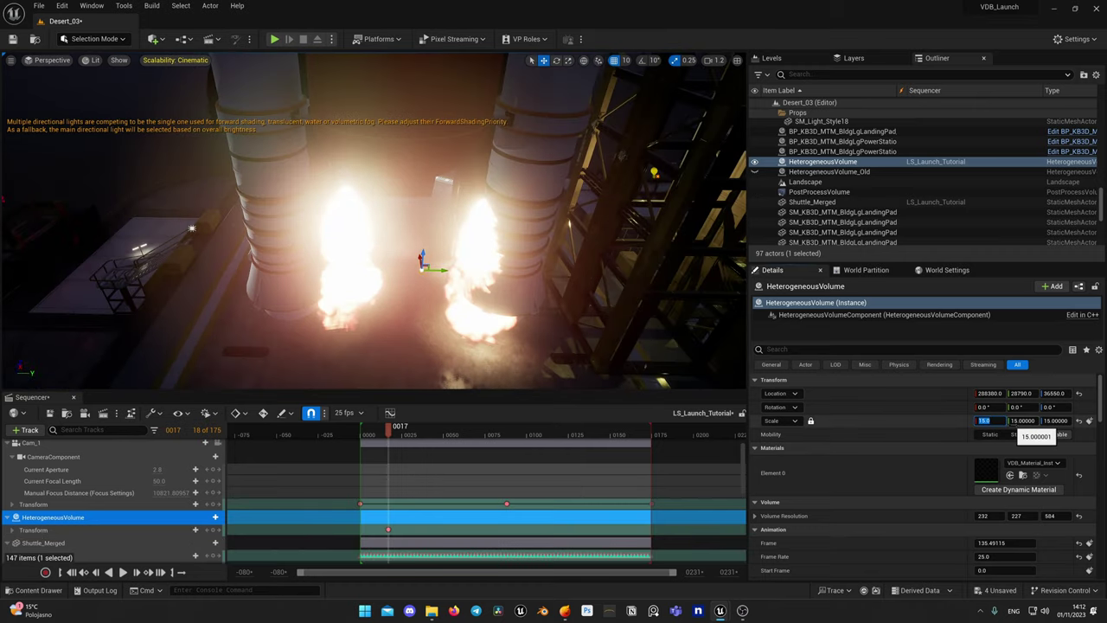
text(20)
key(Return)
Step: Adjust the volume's height to about Z 39880 so its flames start at the booster nozzles
right_drag(484, 251, 432, 268)
drag(425, 243, 441, 65)
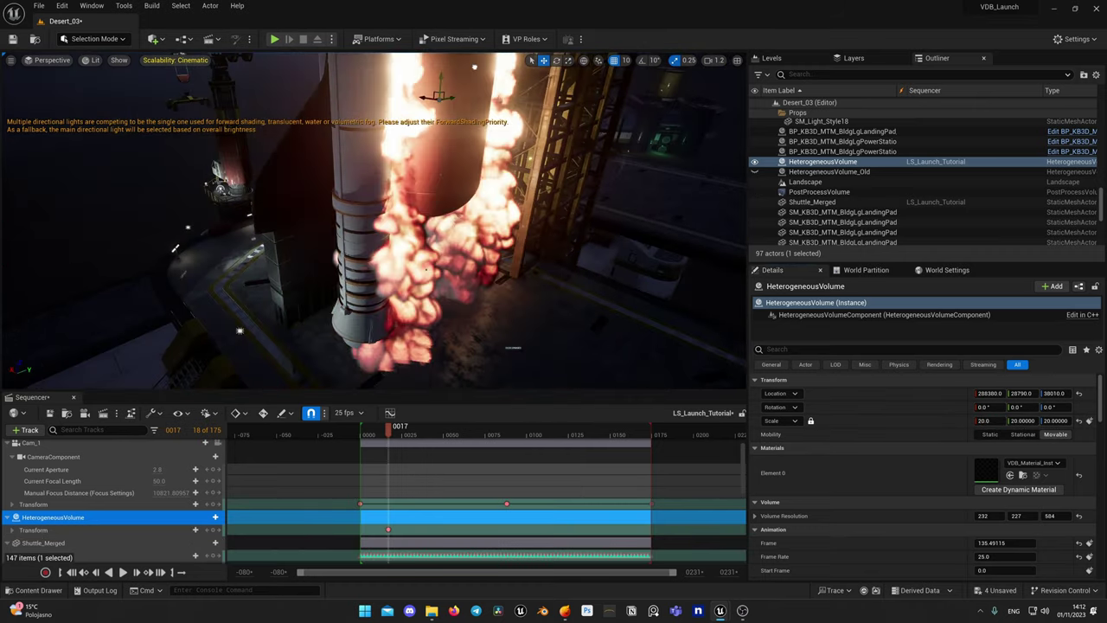
right_drag(441, 78, 437, 138)
drag(439, 142, 438, 82)
right_drag(437, 82, 433, 147)
scroll(441, 139, up, 2)
drag(432, 173, 432, 137)
scroll(423, 160, up, 1)
right_drag(431, 116, 415, 95)
drag(407, 91, 407, 100)
right_drag(407, 101, 415, 147)
scroll(415, 147, up, 1)
right_drag(221, 246, 224, 244)
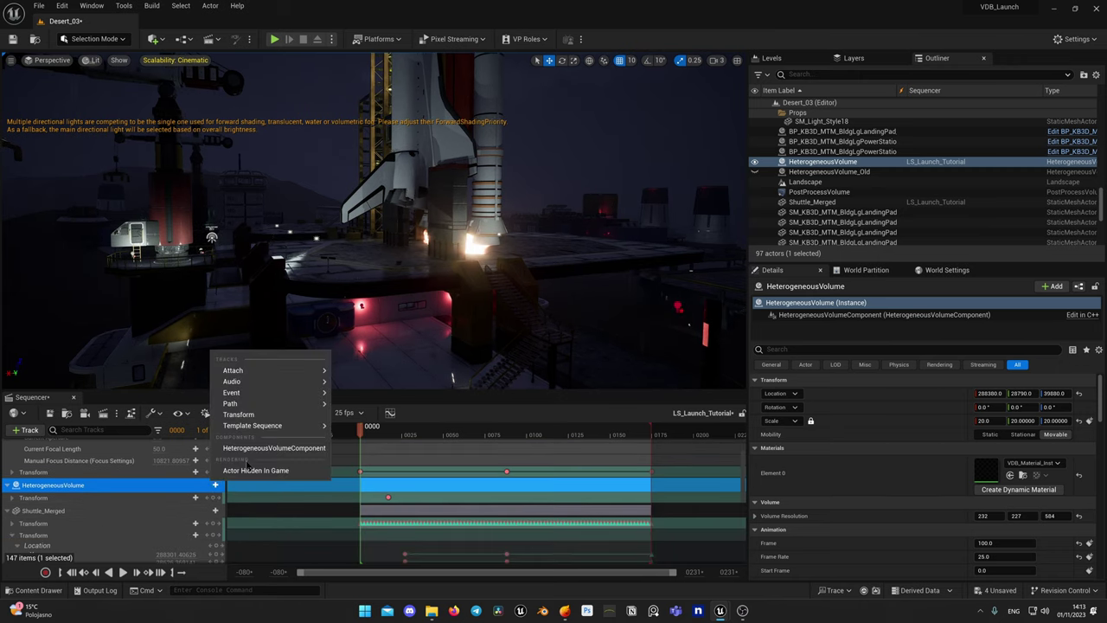
Step: Add the HeterogeneousVolumeComponent track under the volume and give it a Frame property track
click(274, 448)
click(216, 500)
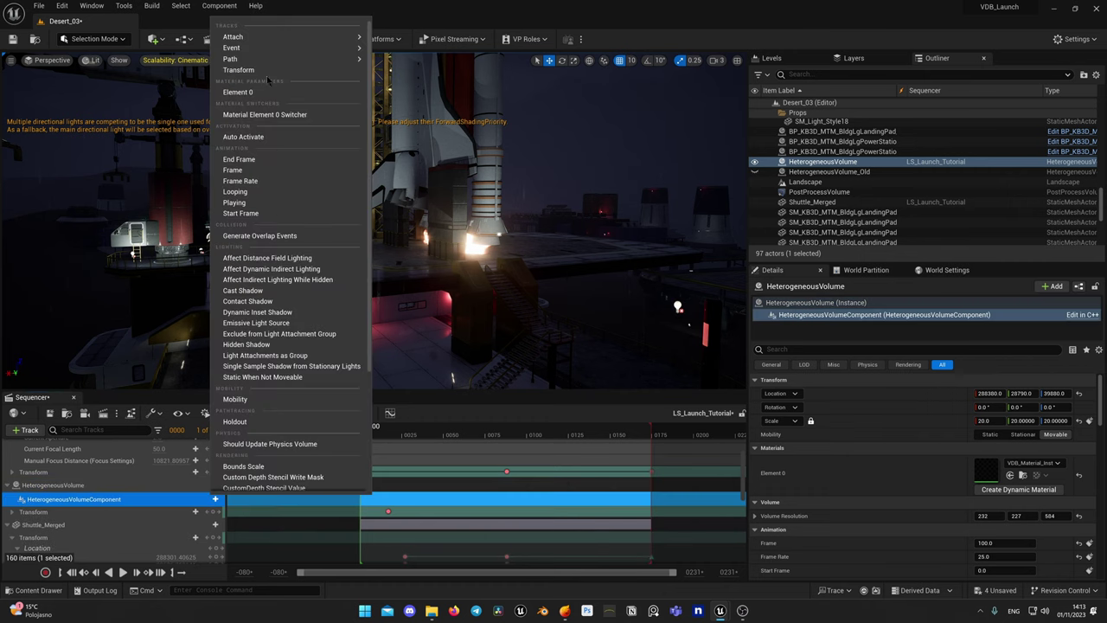
scroll(266, 76, down, 2)
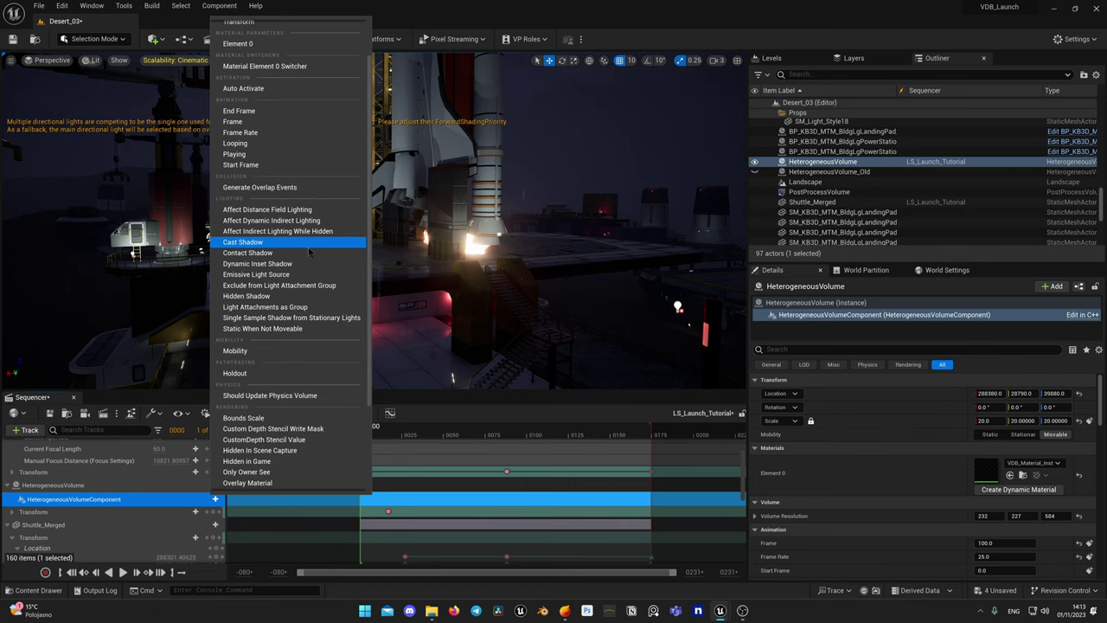
scroll(281, 154, up, 1)
click(277, 154)
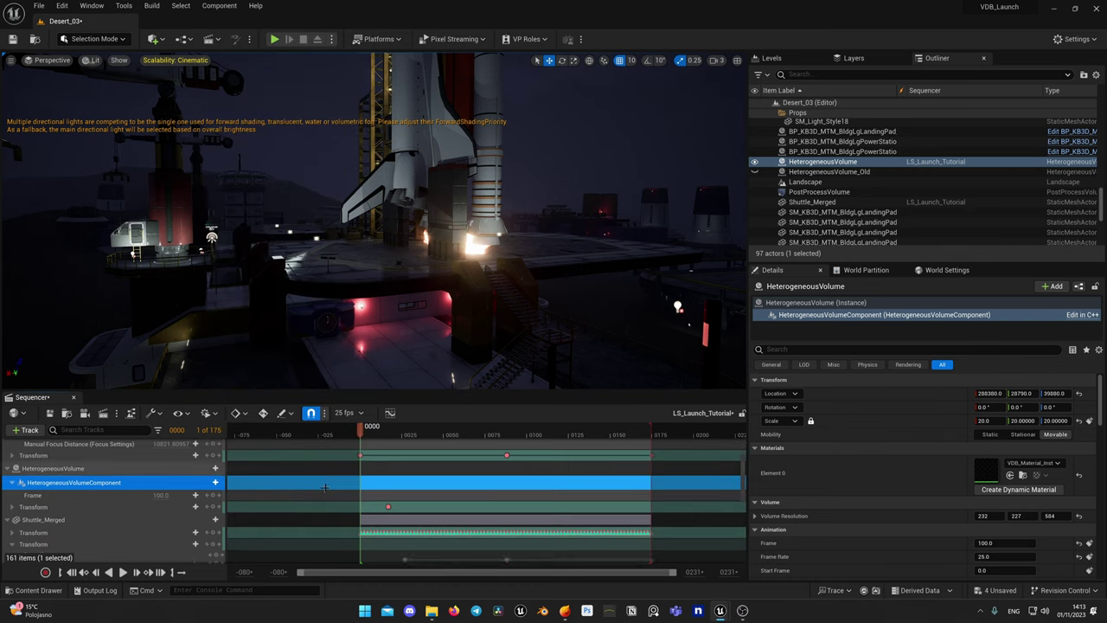
Step: Key the Frame track at sequence frame 0 with value 0 and linear interpolation, and add a second key at sequence frame 174
scroll(286, 495, down, 1)
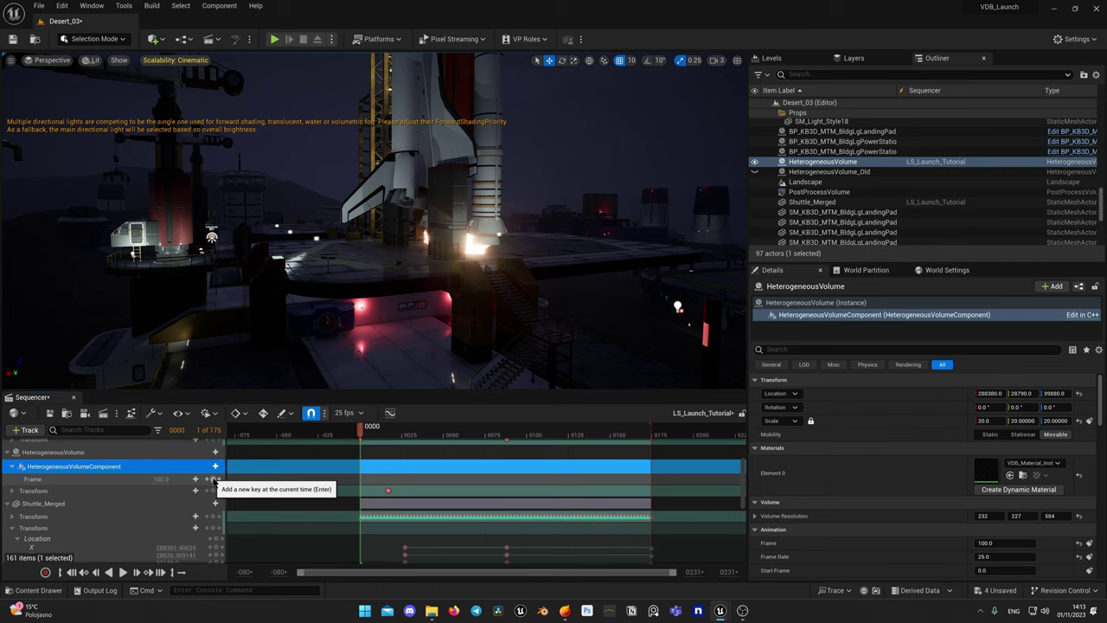
right_click(360, 478)
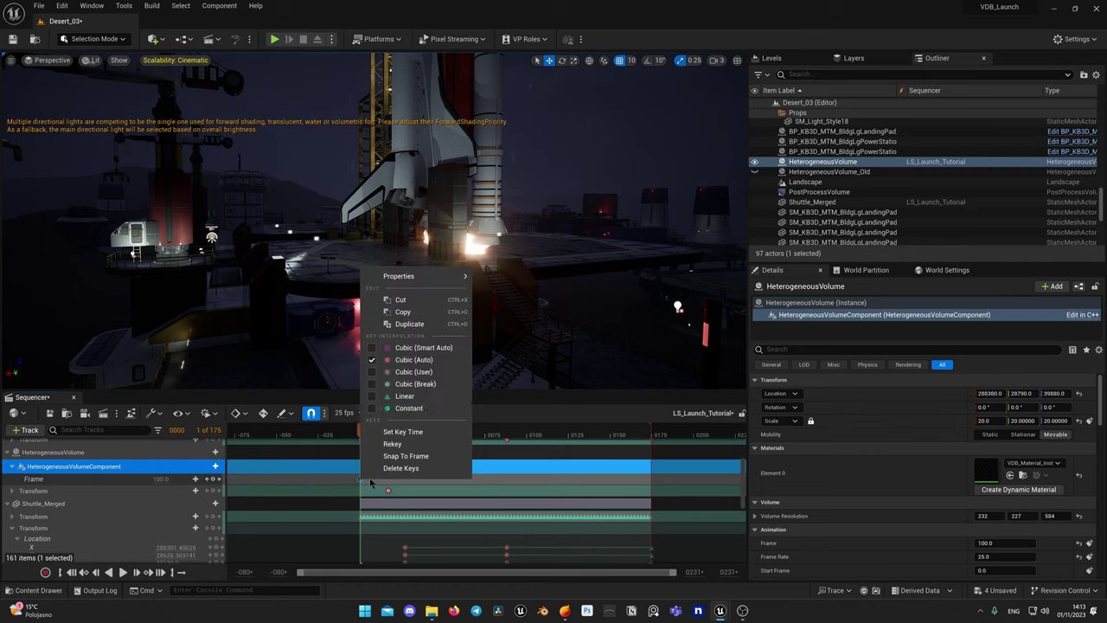
click(405, 396)
click(157, 478)
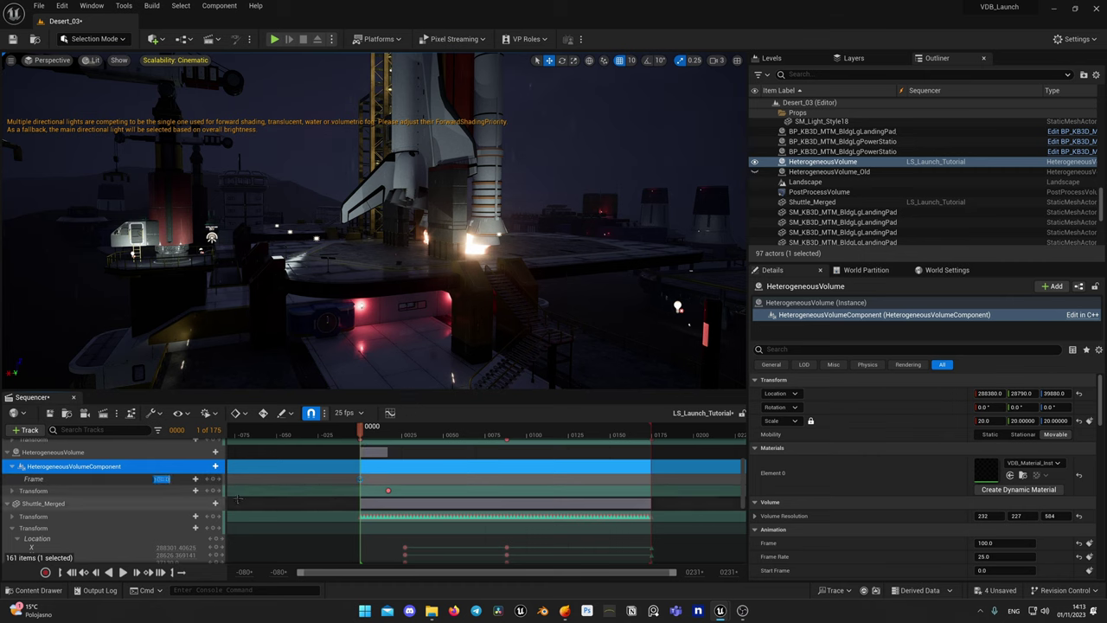
text(0)
key(Return)
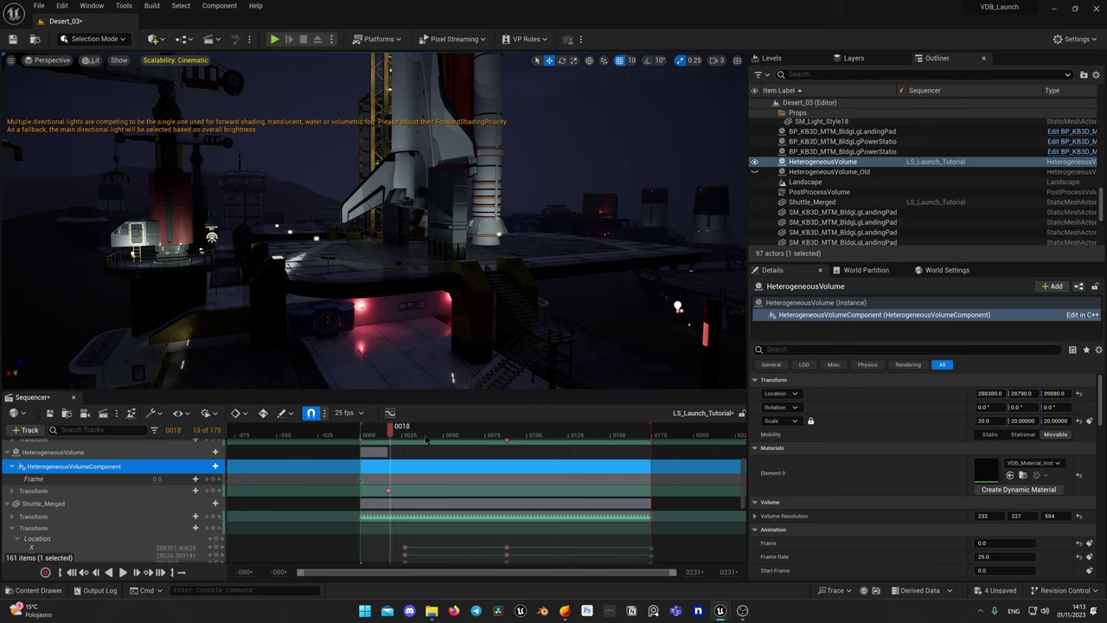
drag(439, 441, 633, 464)
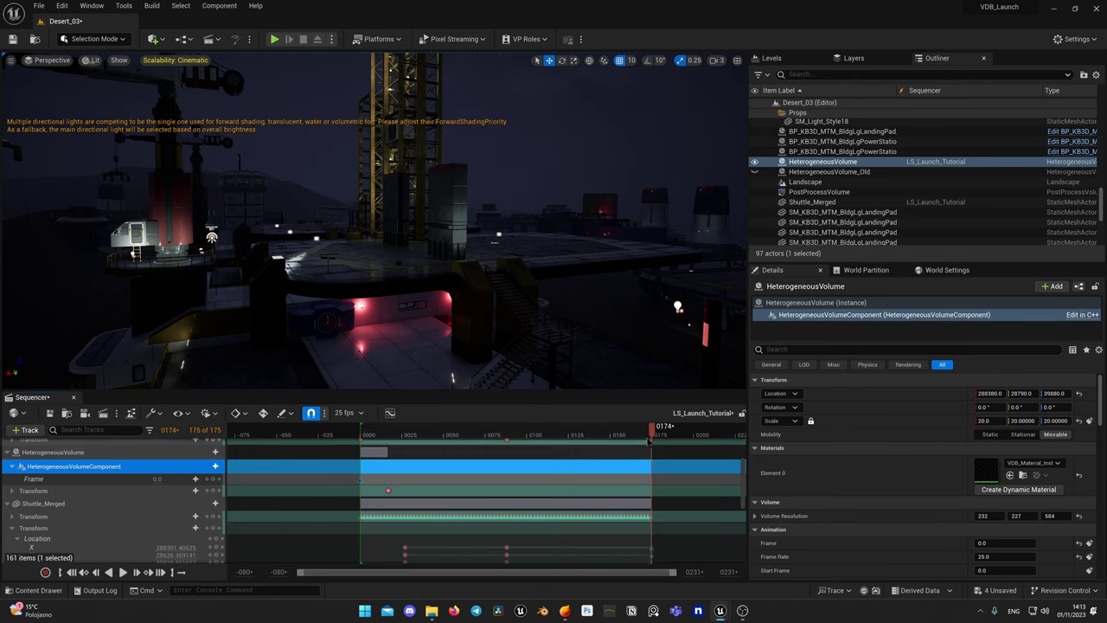
click(213, 479)
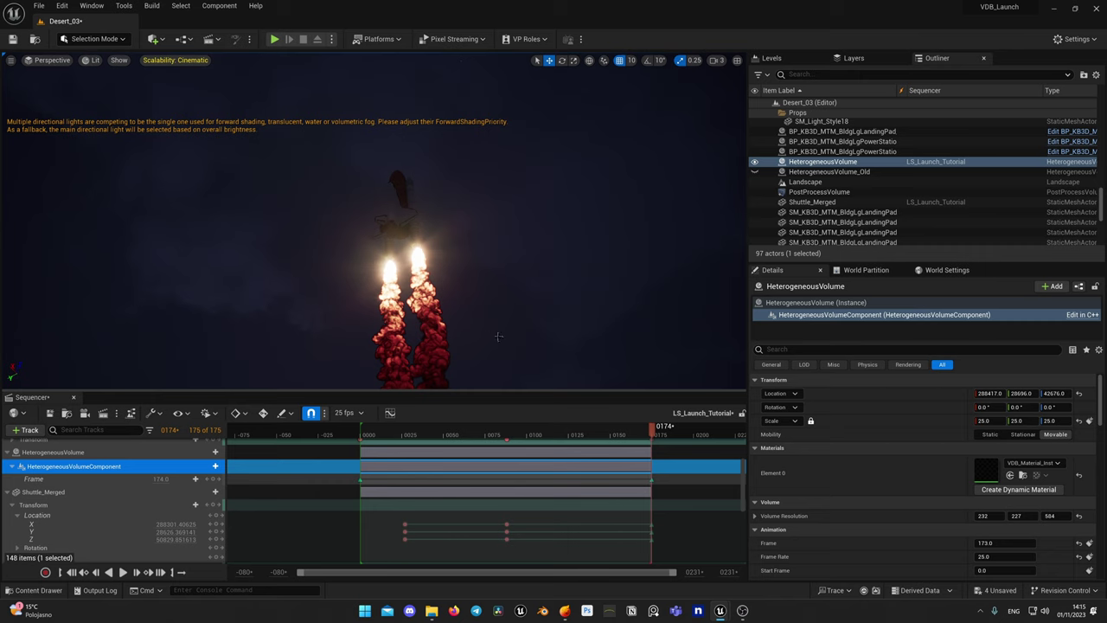
Step: View the scene through the camera cuts and play the launch sequence from near its start
right_drag(502, 297, 519, 370)
key(w)
scroll(203, 484, up, 8)
click(218, 461)
drag(440, 433, 373, 428)
key(space)
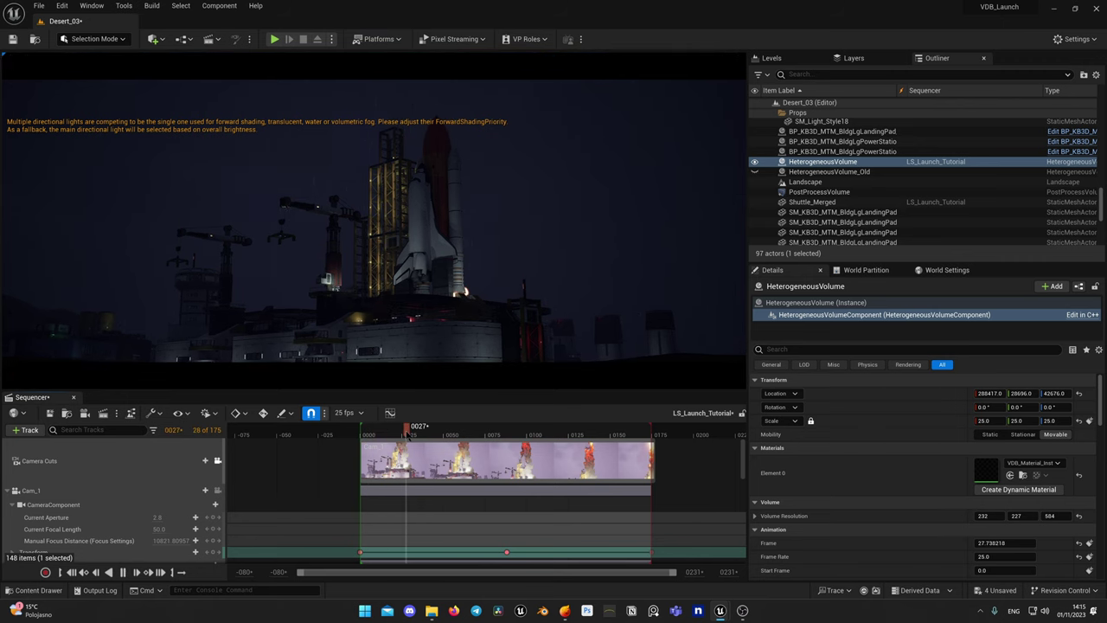